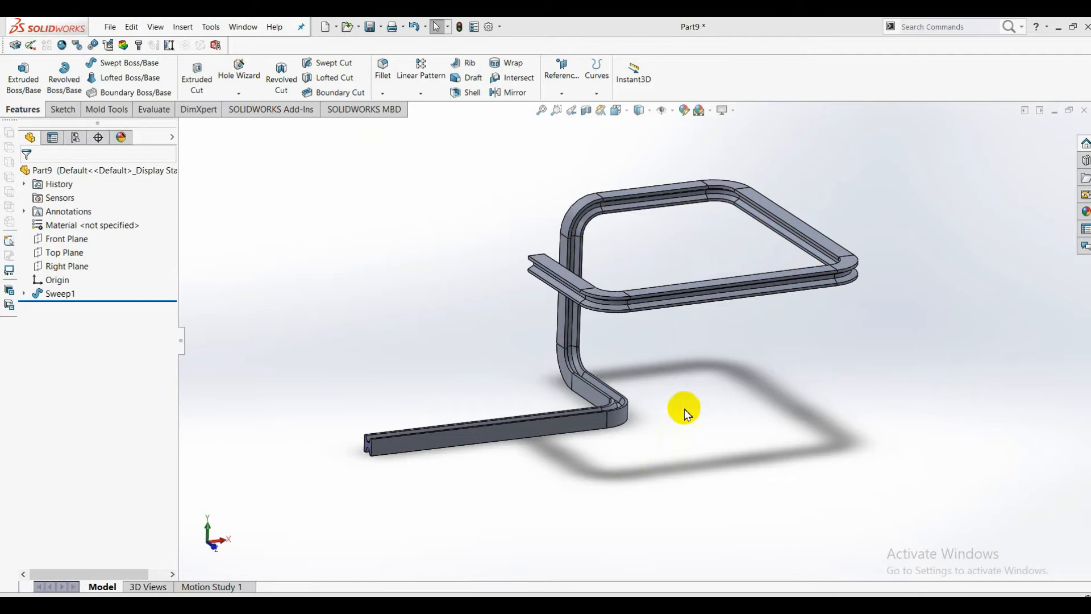
Step: Examine the finished swept frame, its rounded corners and its X-shaped end profile
middle_drag(710, 360, 726, 387)
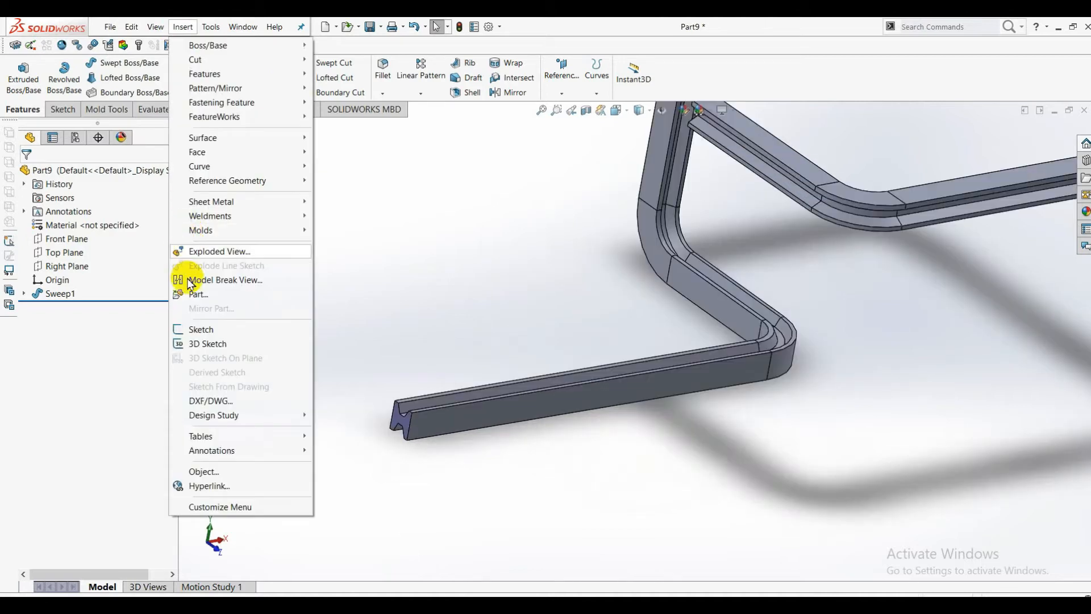
mouse_move(232, 218)
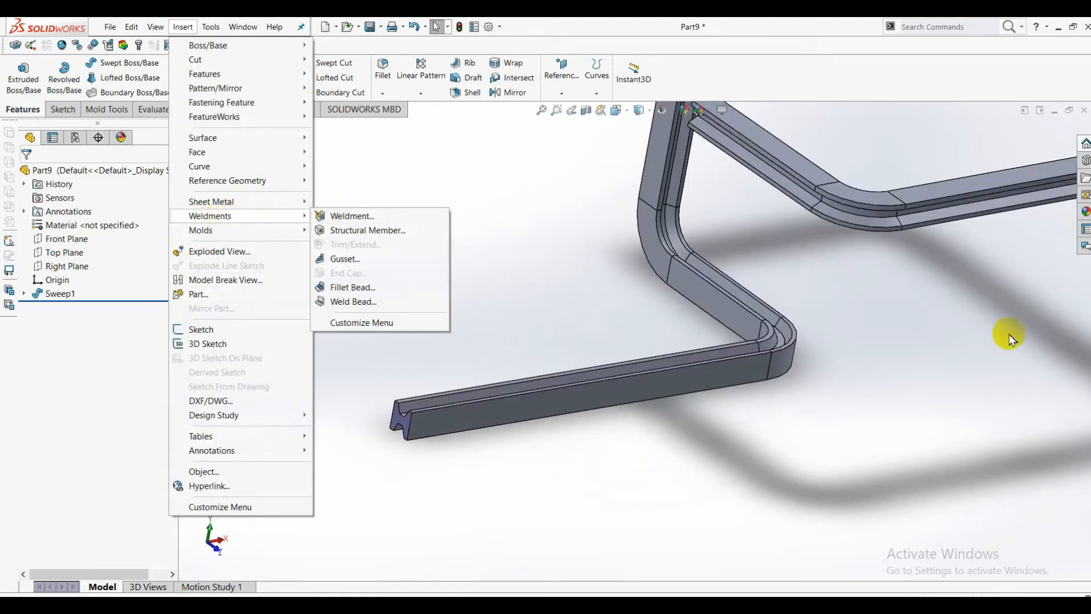
click(928, 368)
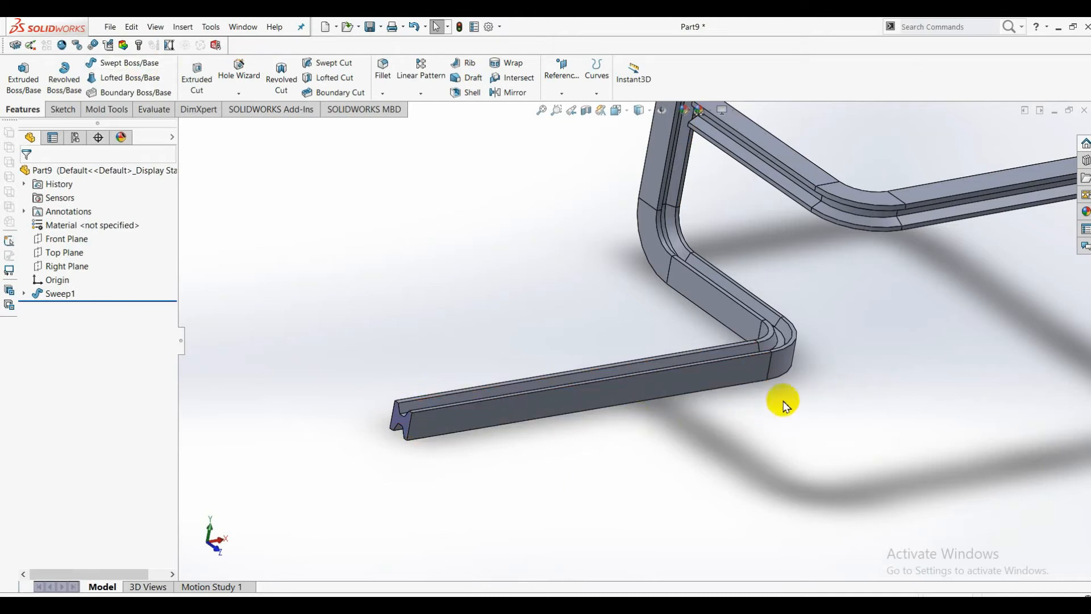
scroll(657, 359, up, 3)
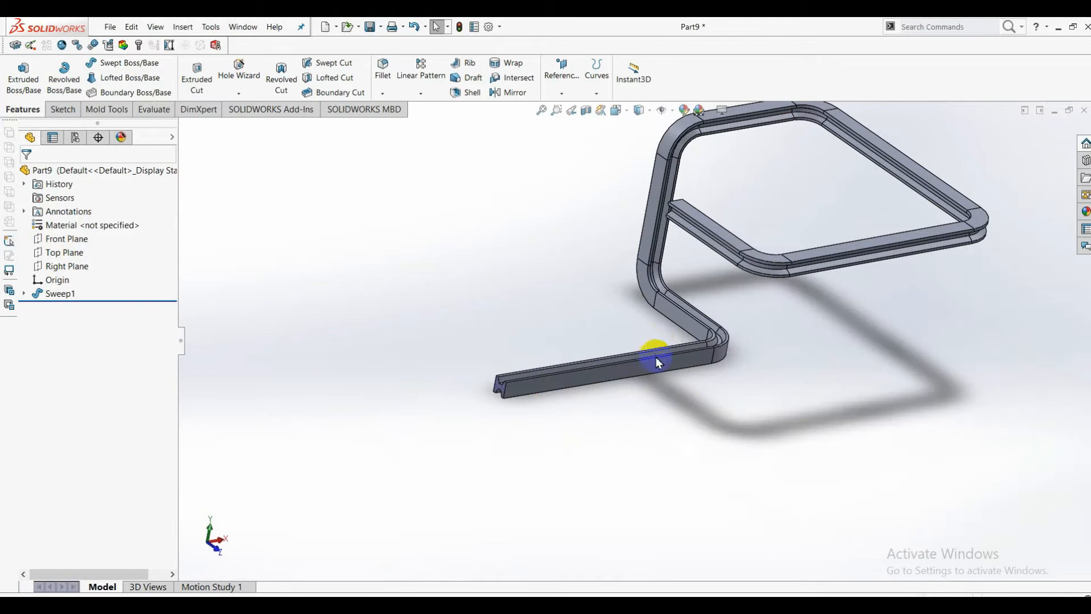
scroll(616, 367, down, 2)
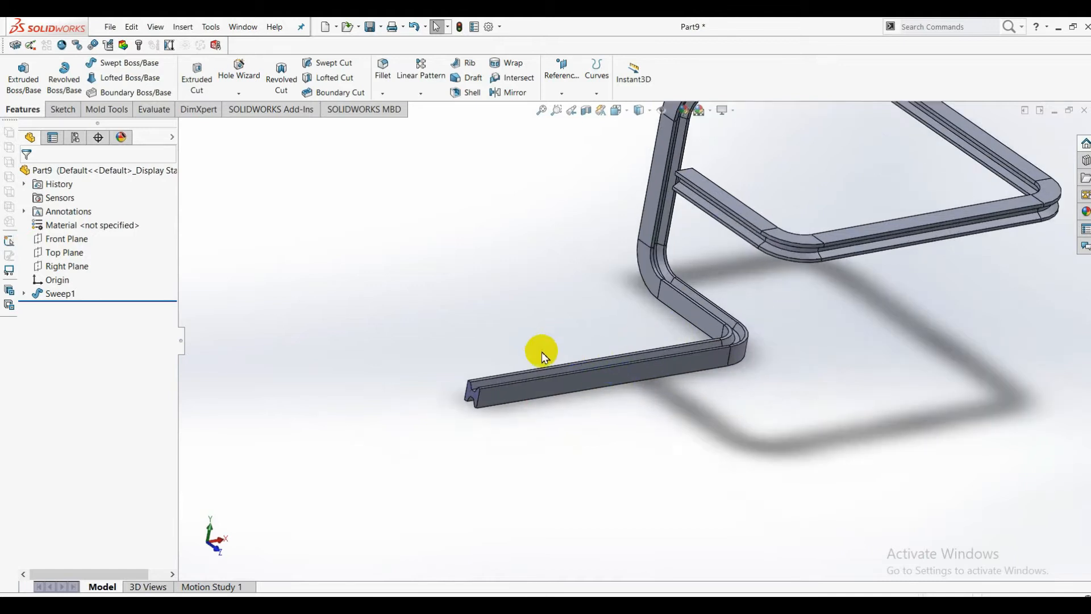
scroll(541, 353, down, 2)
scroll(478, 407, down, 3)
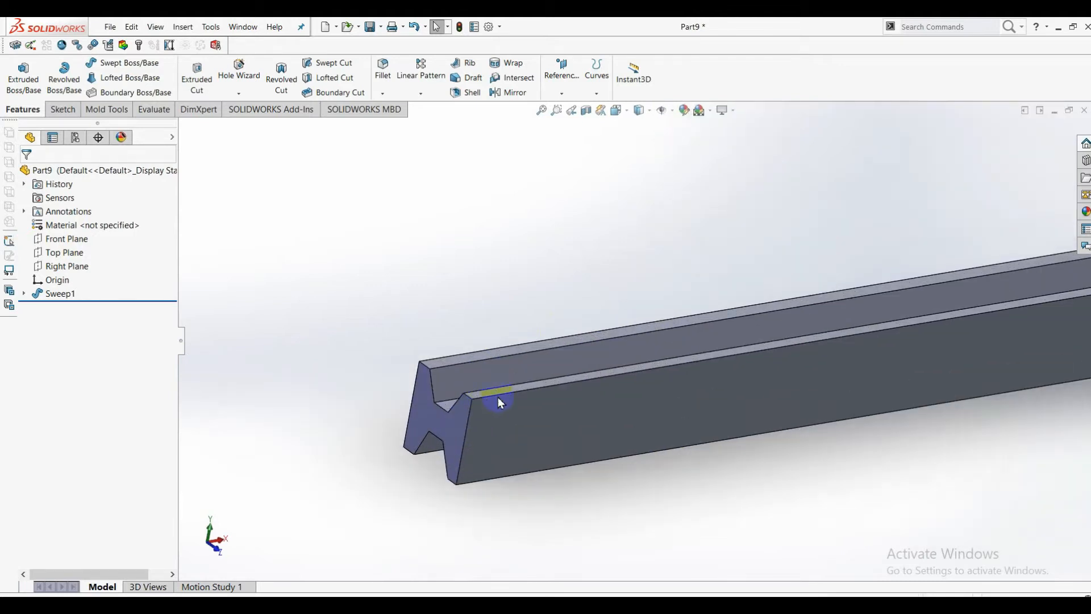
scroll(503, 398, down, 2)
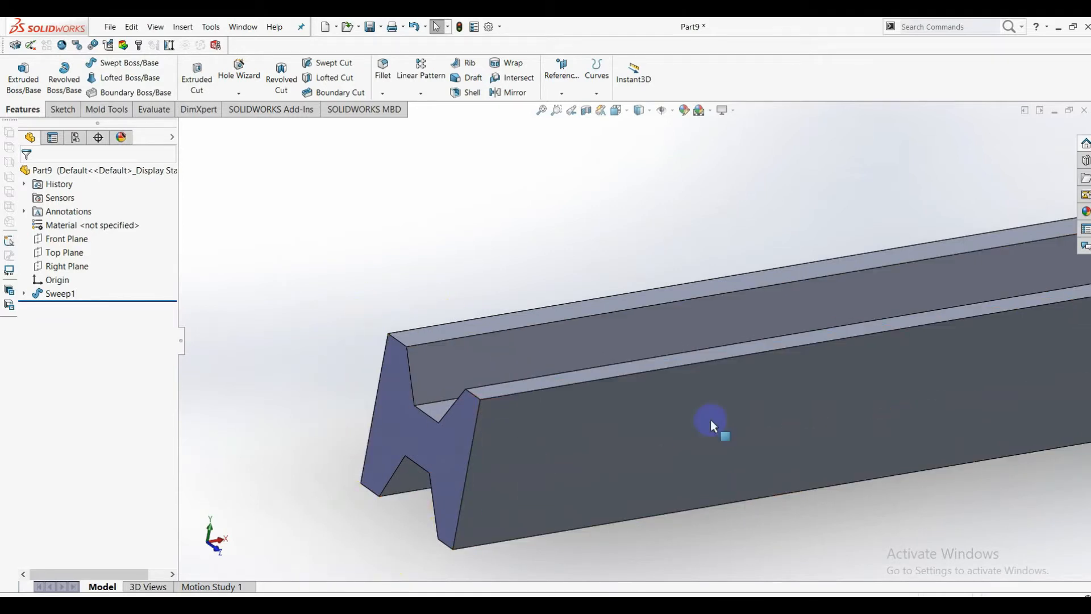
scroll(842, 393, up, 10)
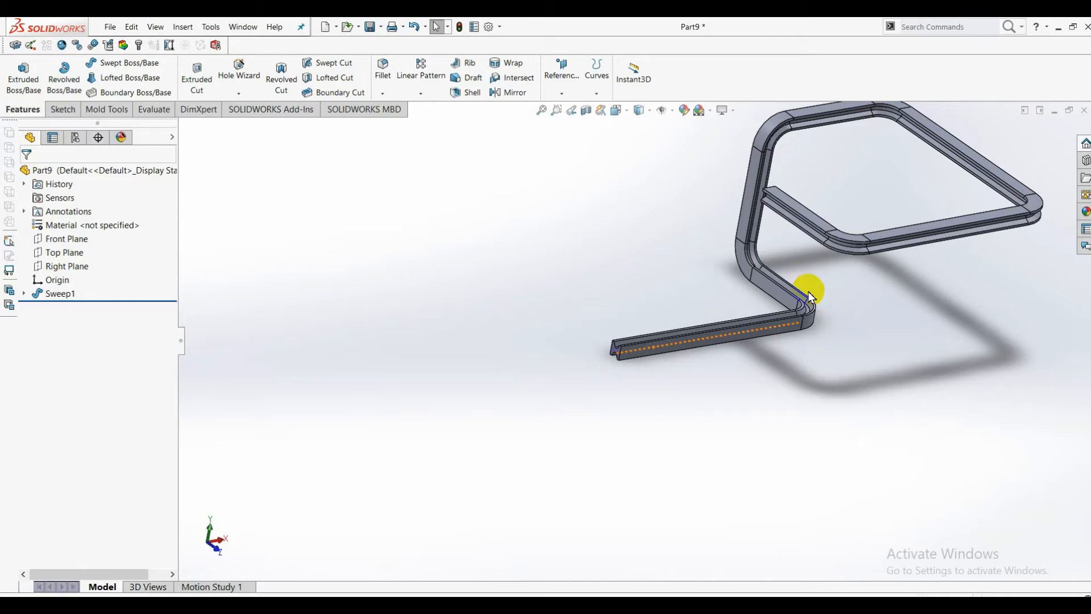
scroll(799, 301, down, 3)
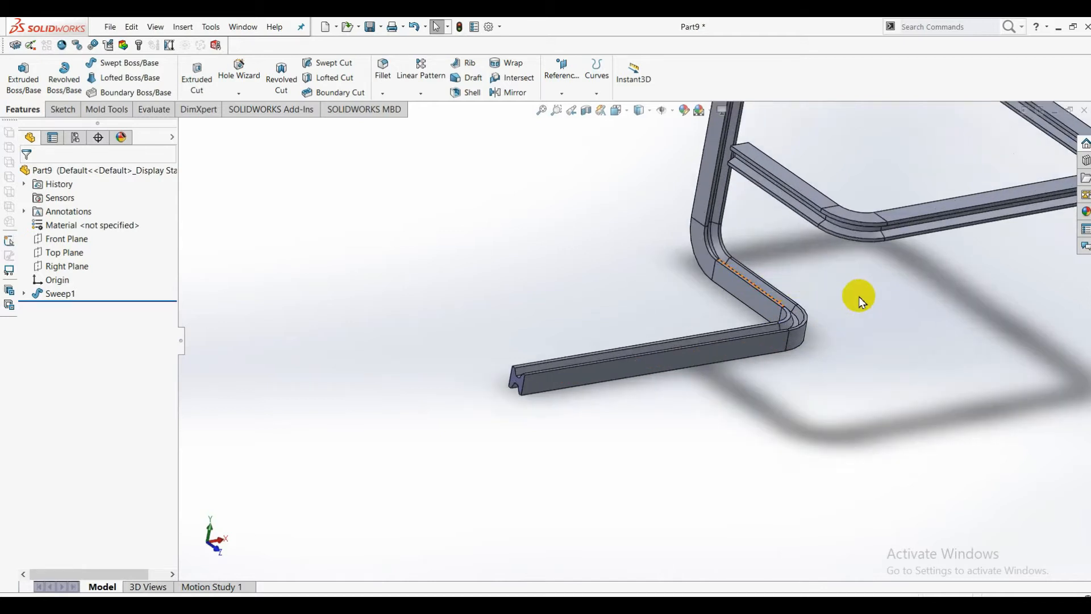
scroll(770, 263, up, 4)
scroll(738, 261, down, 3)
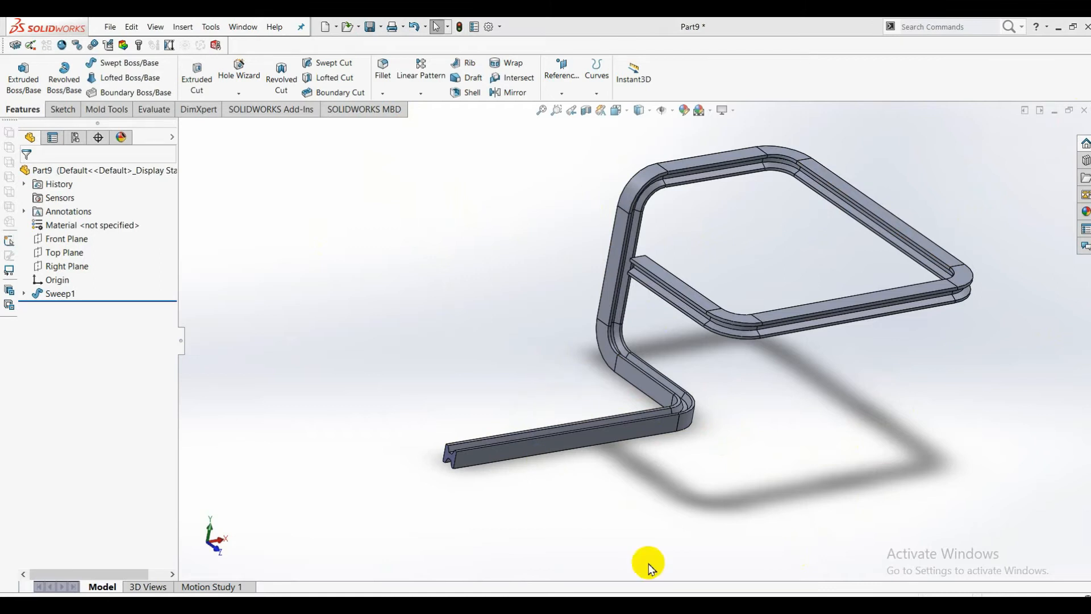
click(502, 347)
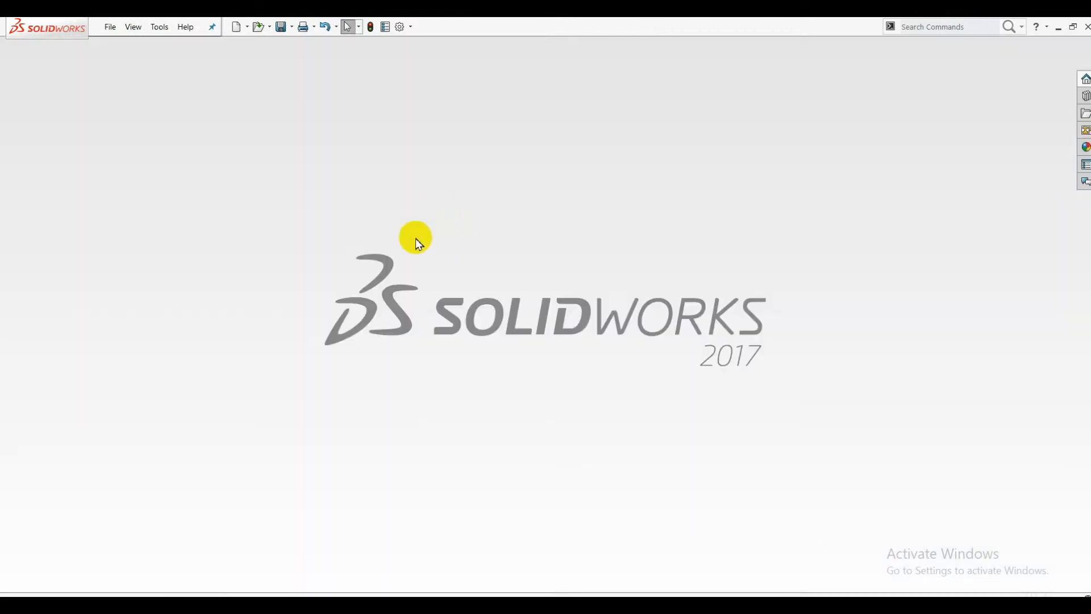
Step: Create a new part document and start a fresh 3D sketch in it
click(247, 27)
click(255, 46)
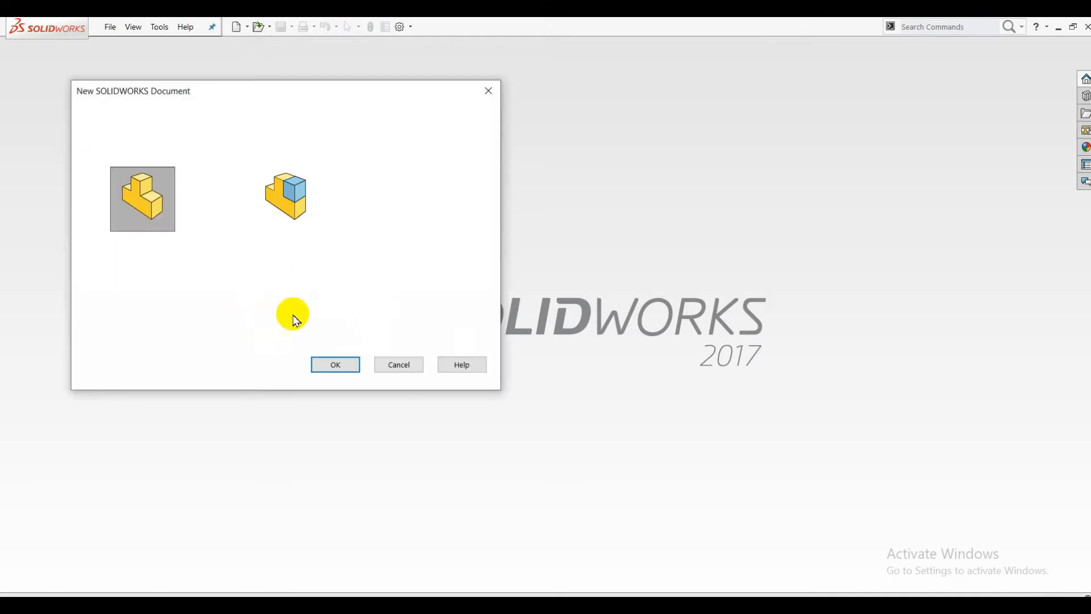
click(336, 362)
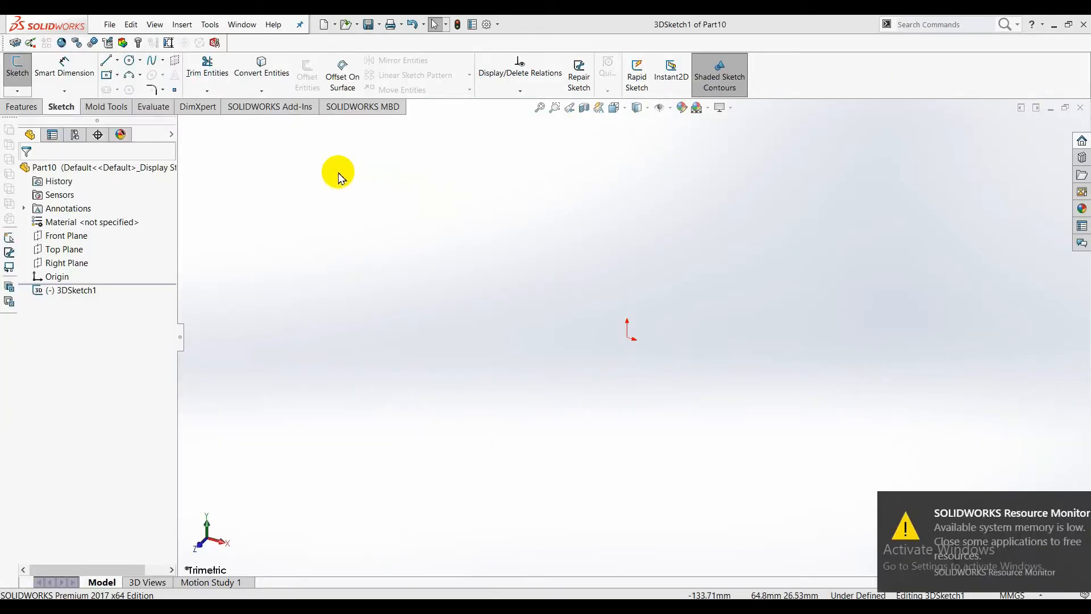
click(21, 91)
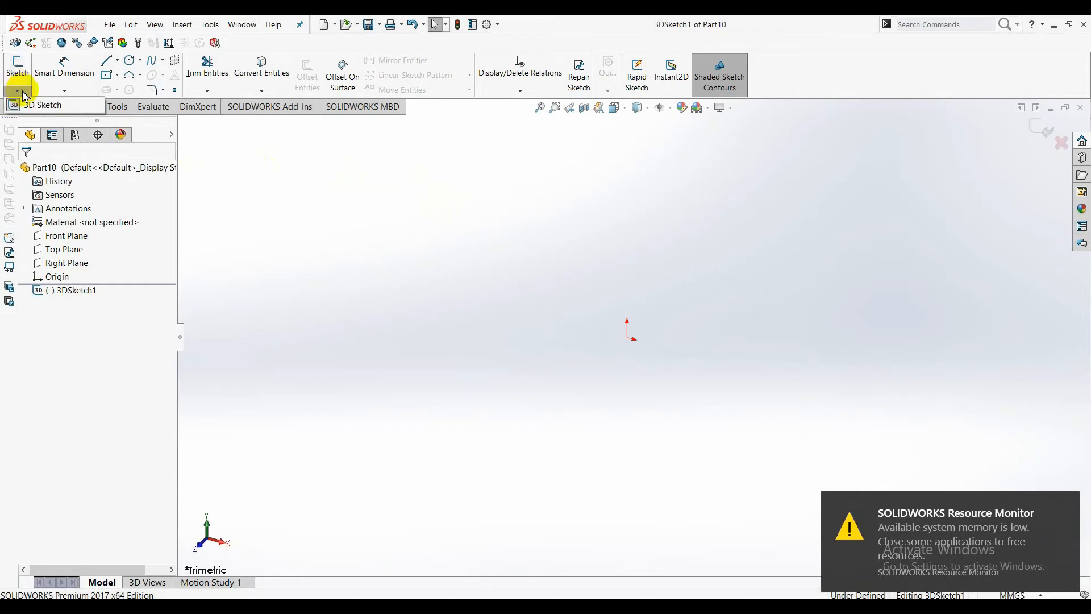
click(46, 113)
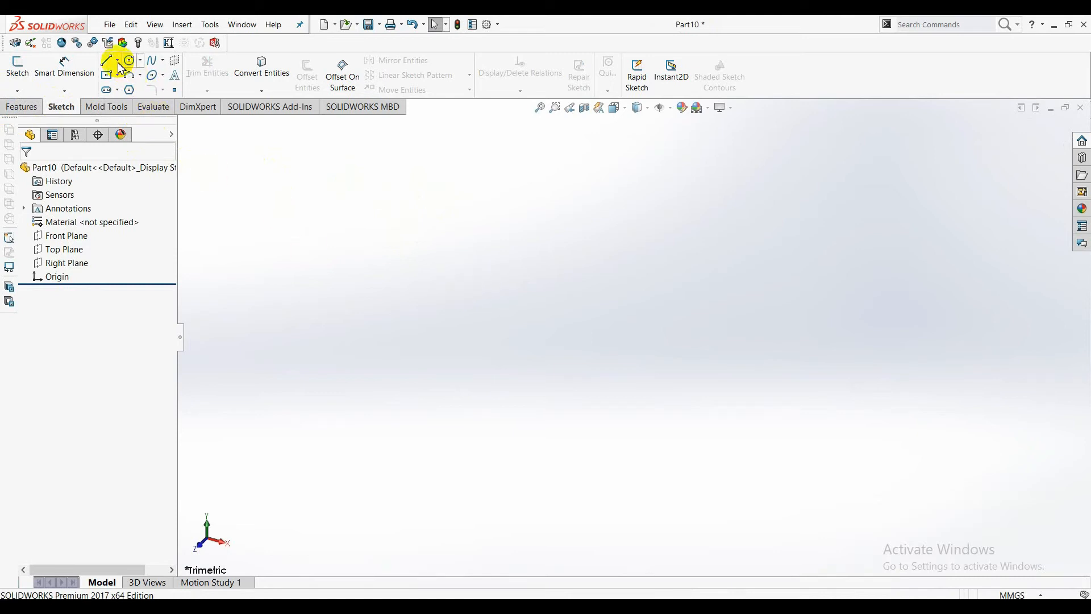
click(21, 91)
click(43, 113)
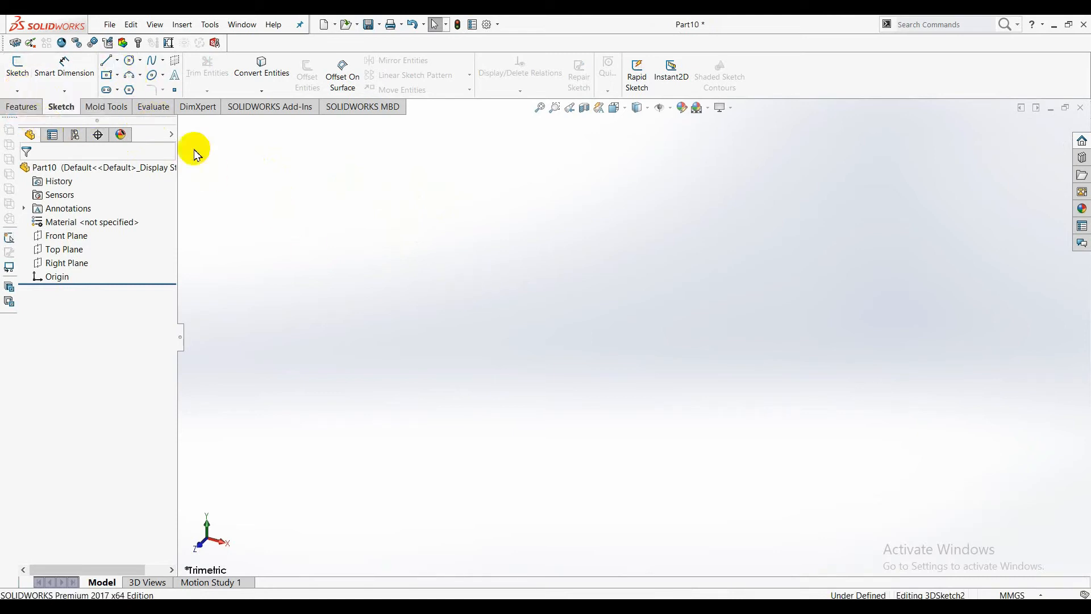
Step: Sketch a line about 67 mm long from the origin along X, then continue with one about 45 mm long backward along Z in the YZ plane
click(118, 63)
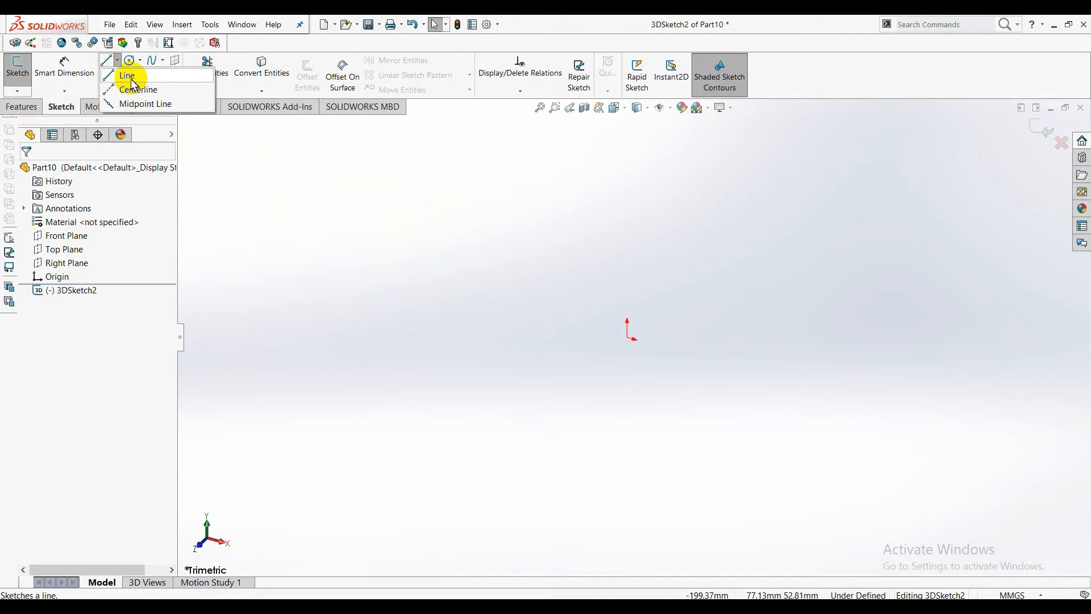
click(133, 79)
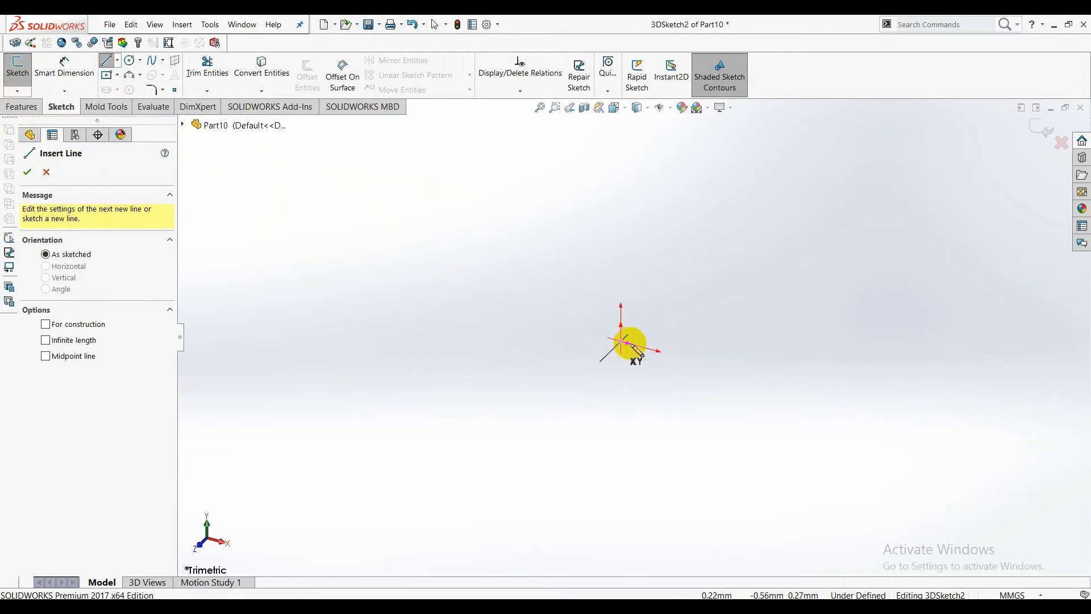
click(628, 344)
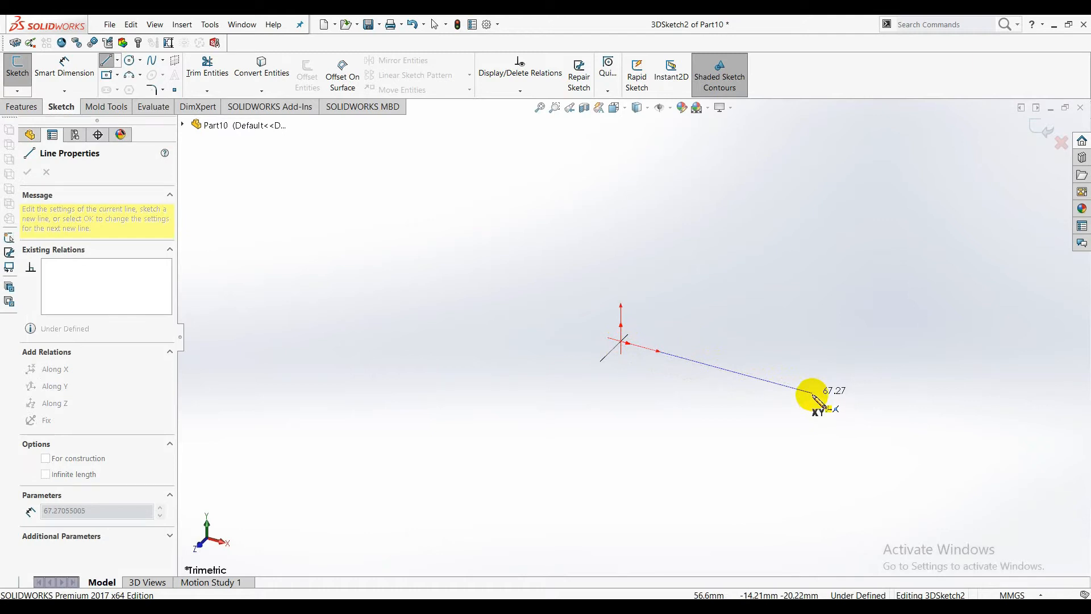
click(813, 392)
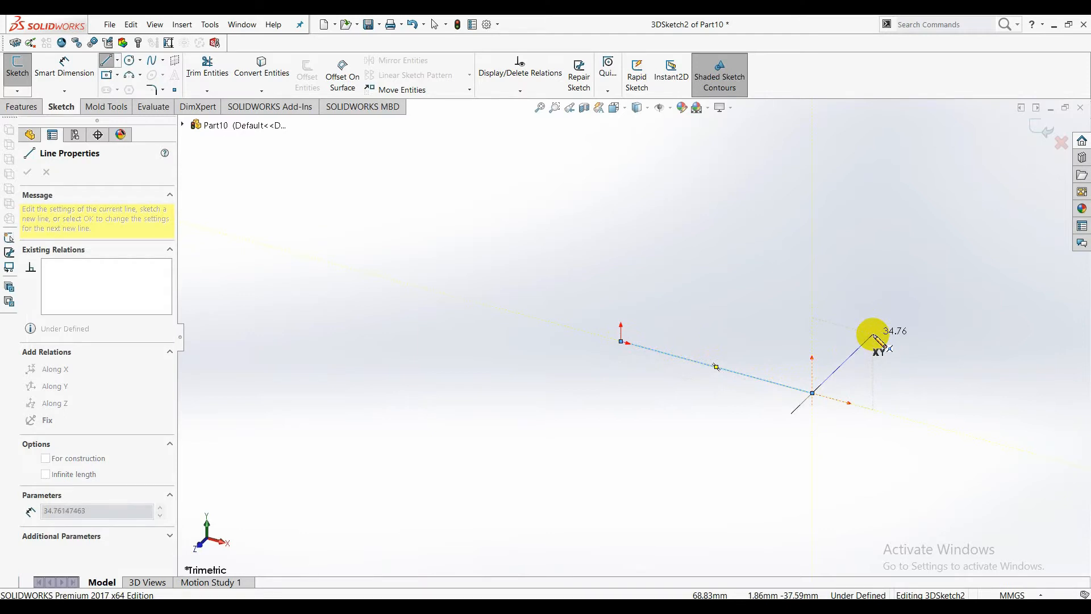
key(Tab)
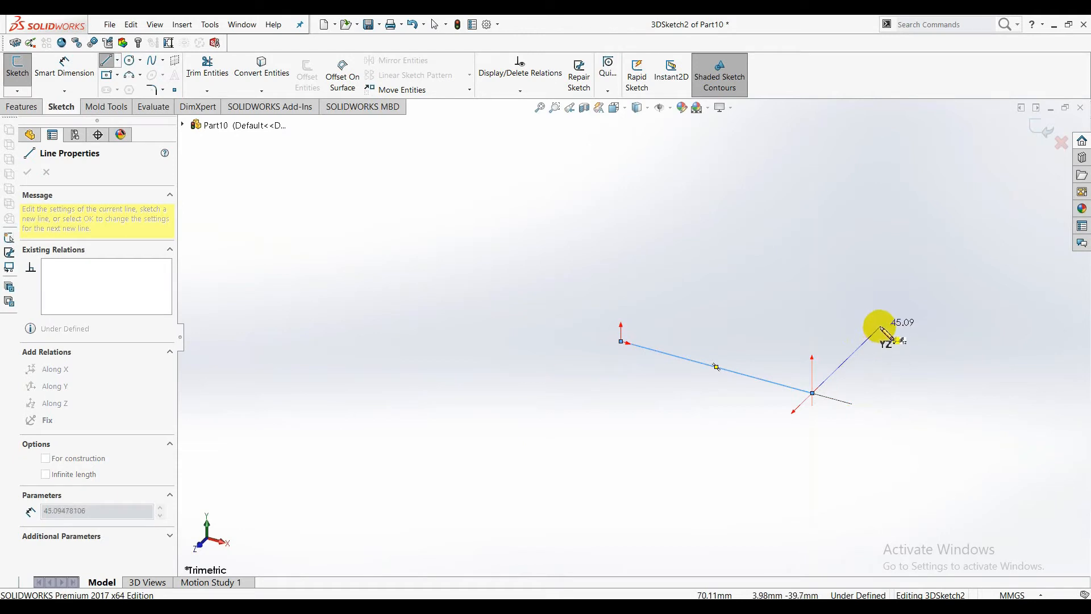
click(879, 328)
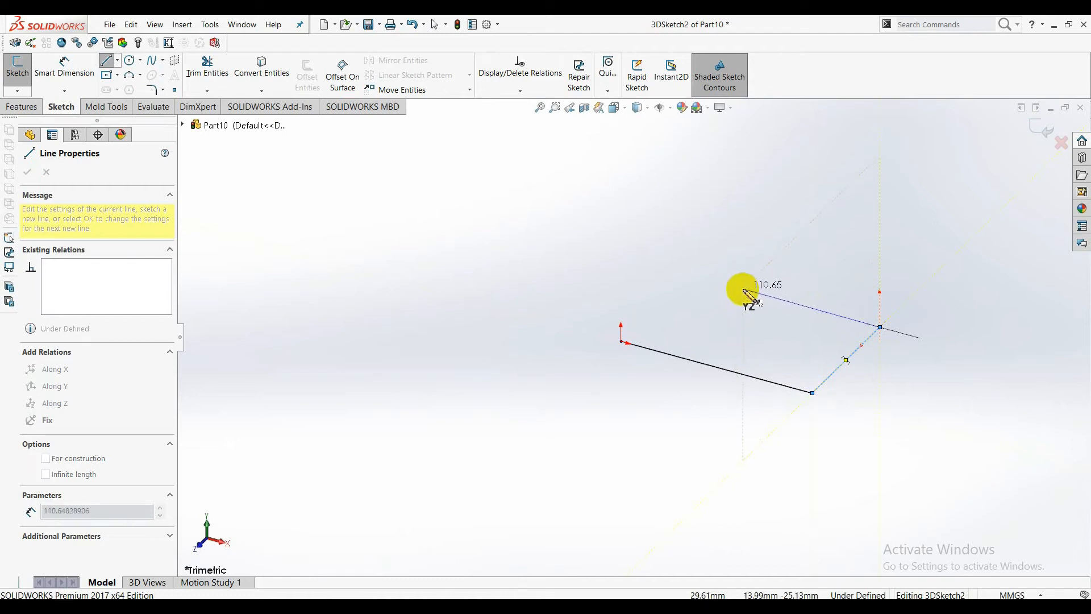
Step: Continue the chain with a line about 48 mm long back along X in the ZX plane and one about 42 mm straight up along Y
key(Tab)
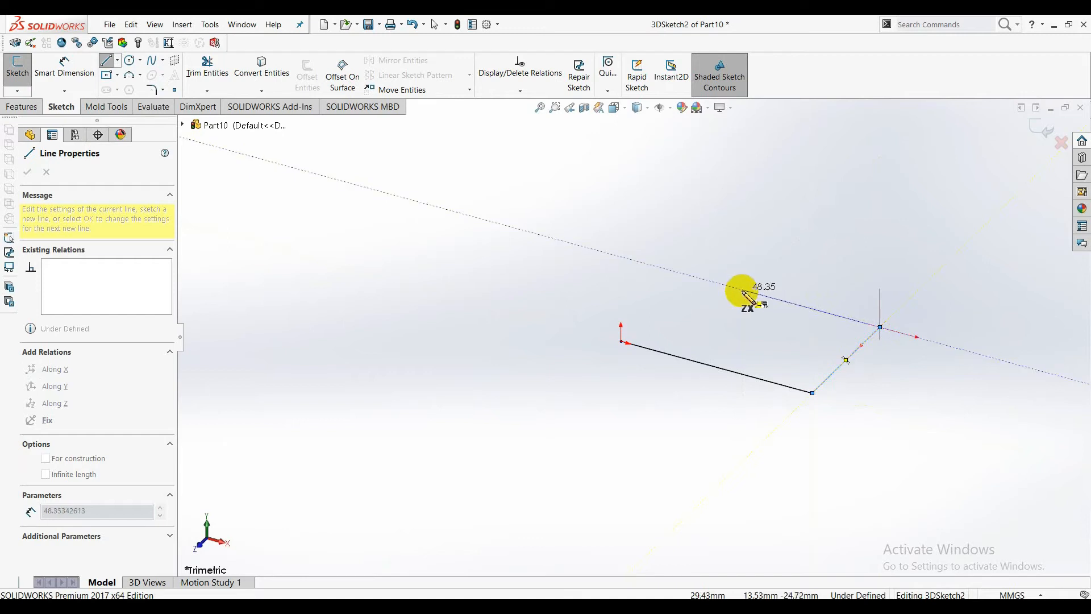
click(741, 289)
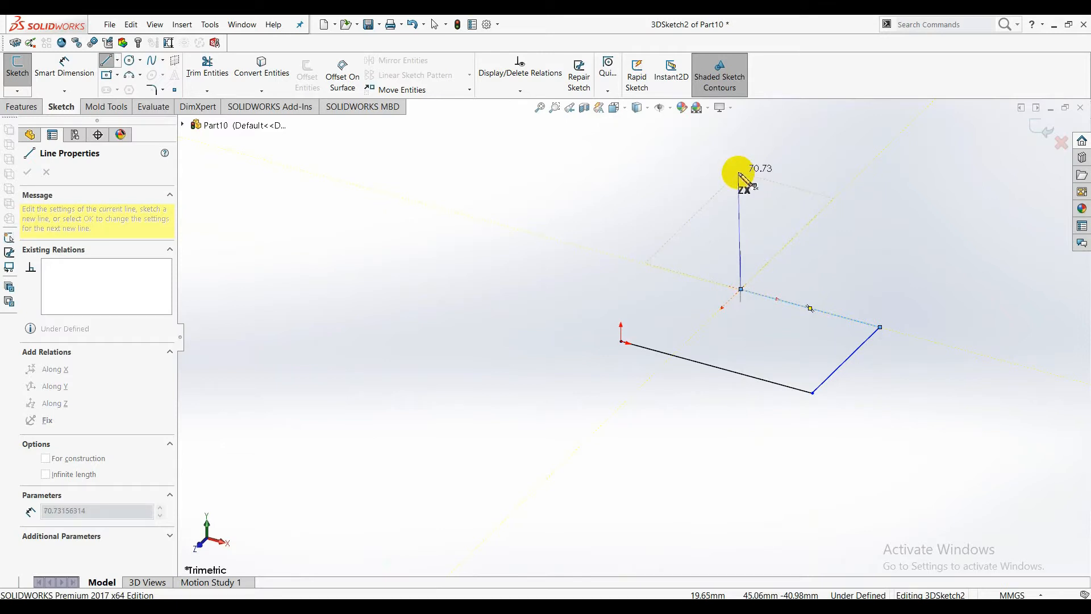
key(Tab)
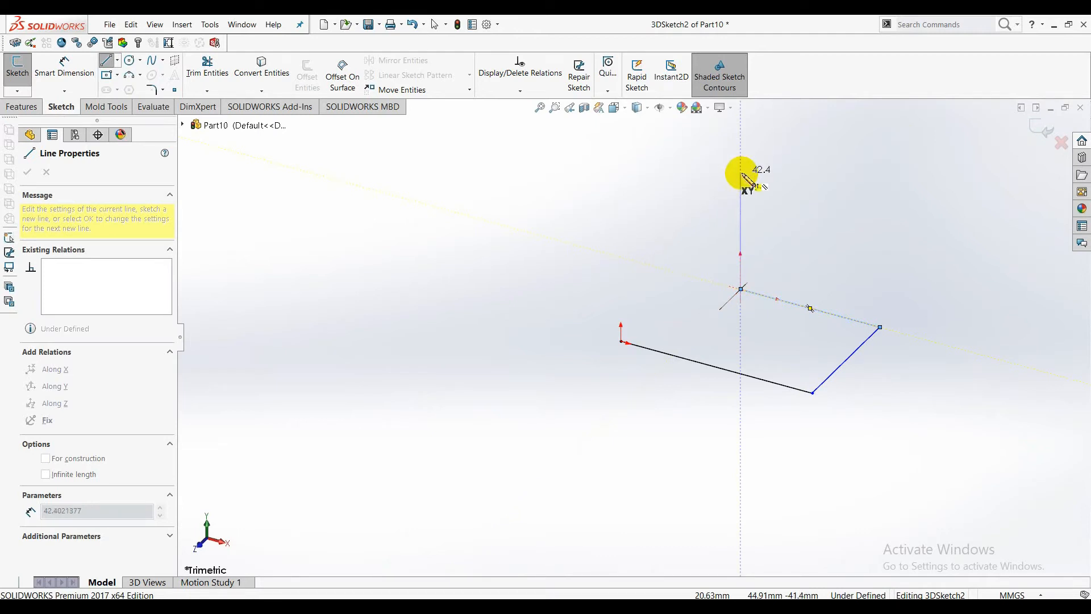
click(740, 174)
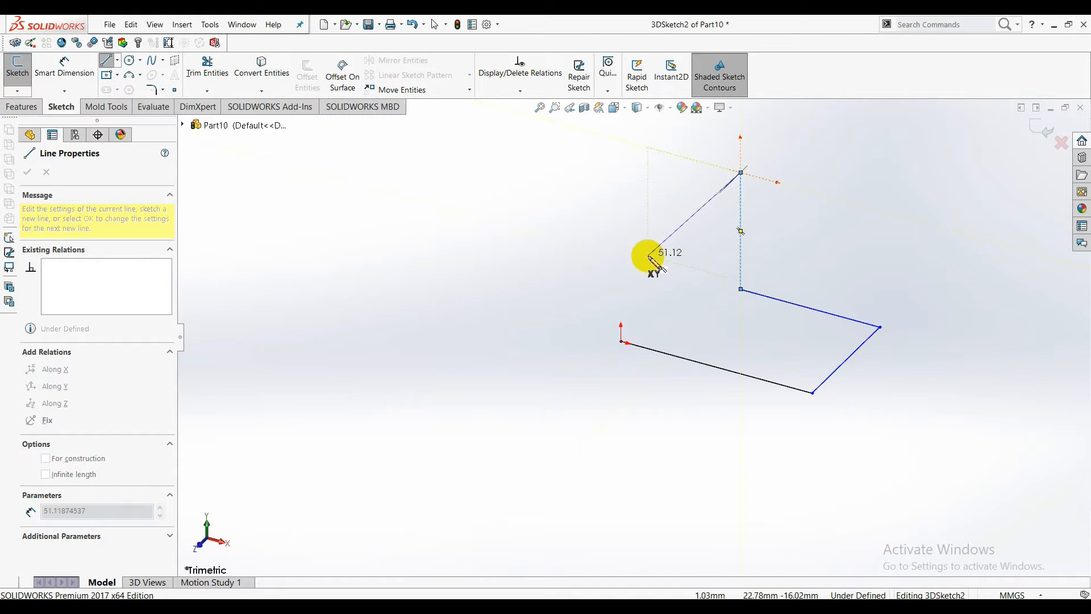
Step: Add a line about 59 mm long forward along Z in the YZ plane, followed by a line along X
key(Tab)
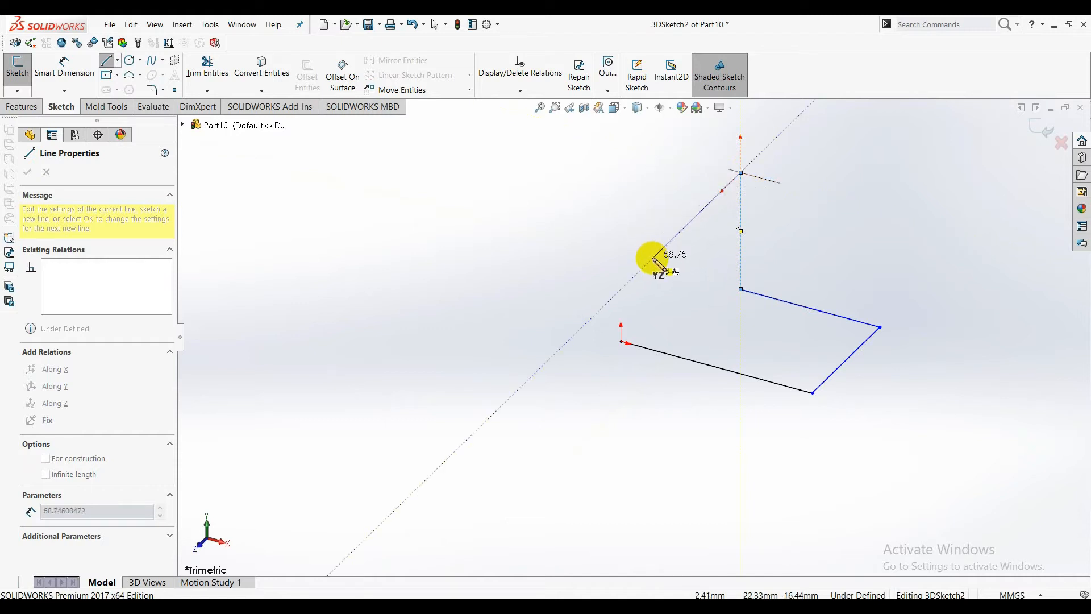
click(653, 258)
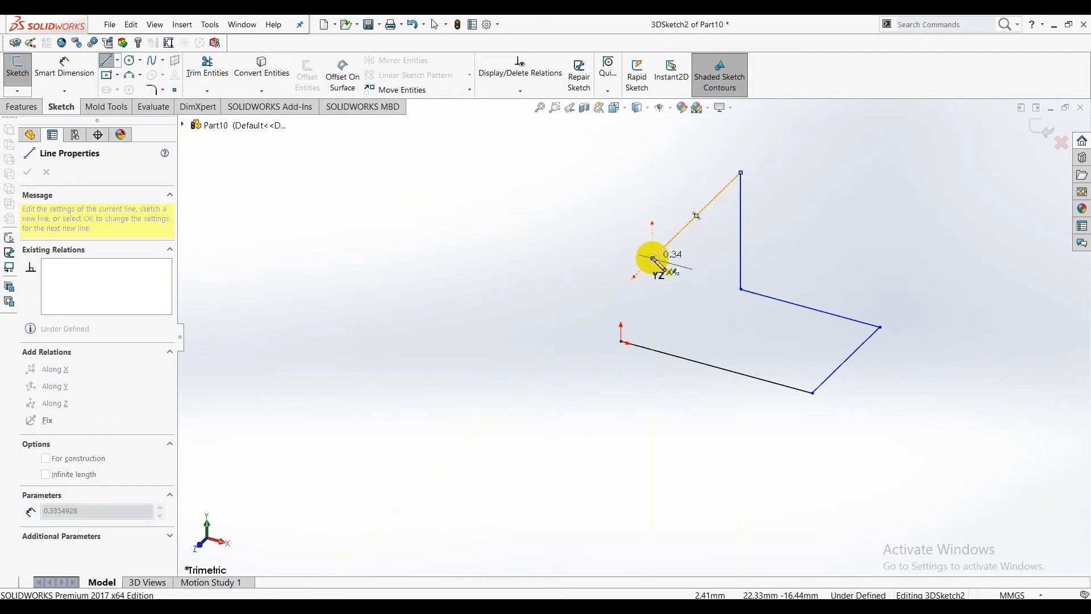
click(802, 299)
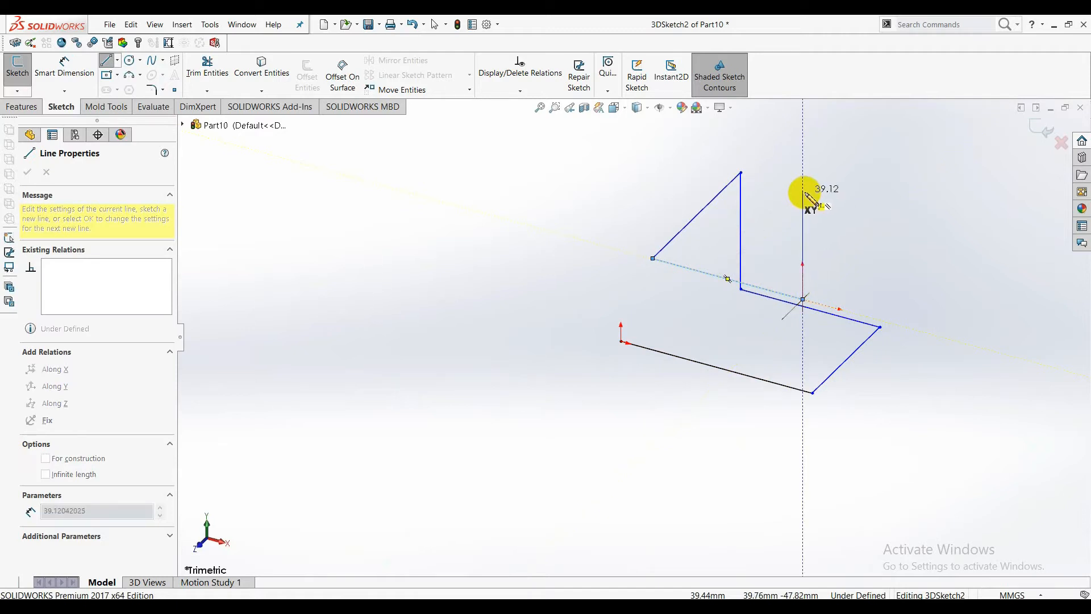
Step: Add a line about 39 mm long straight up along Y, finish with a line backward along Z, and end the chain
click(803, 192)
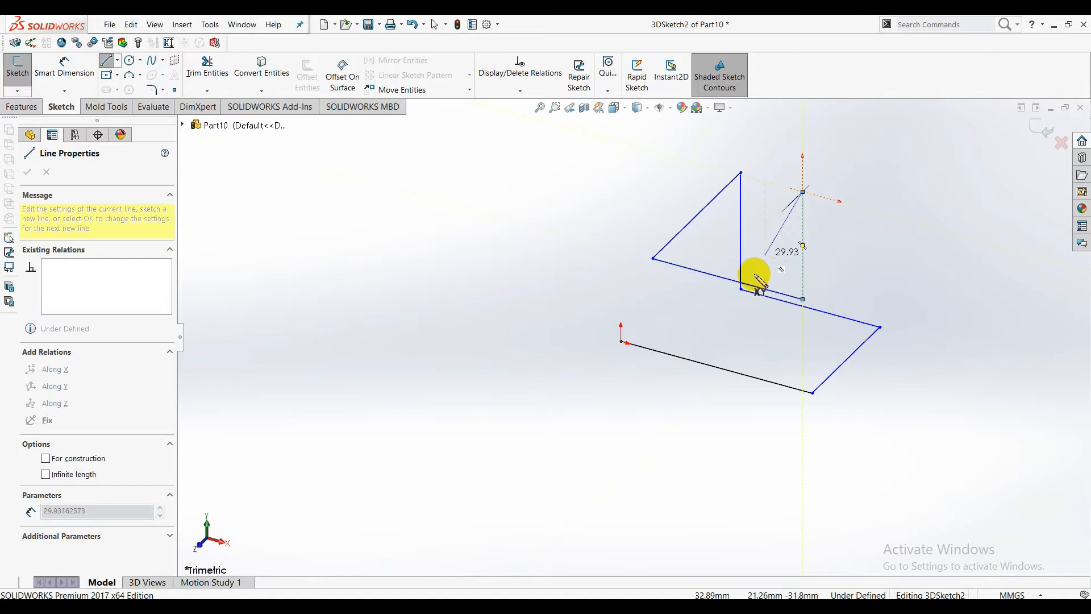
click(855, 141)
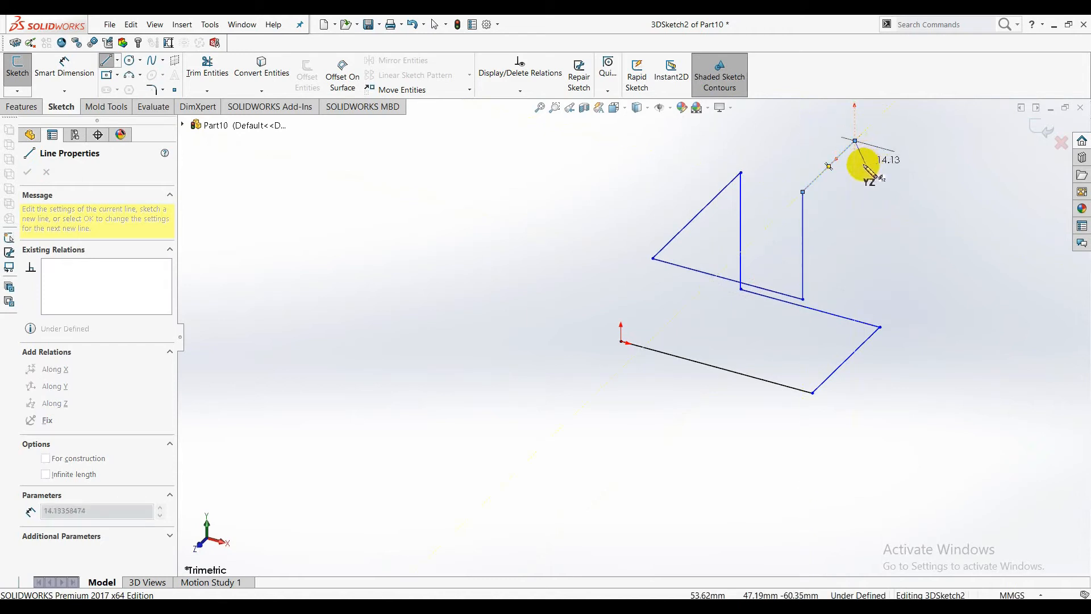
key(Escape)
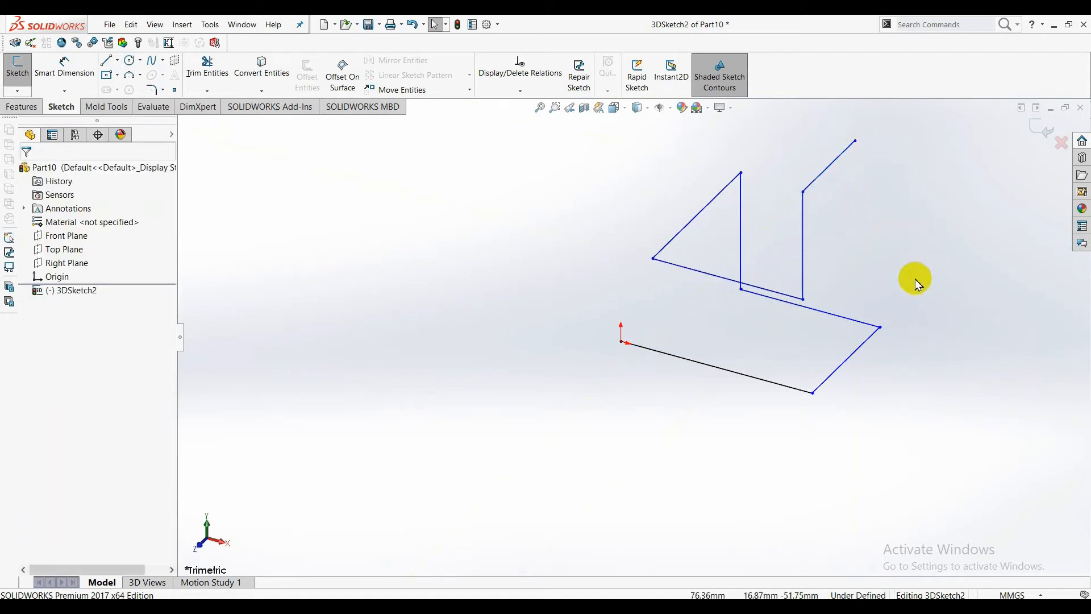
Step: Dimension the line from the origin along X to 100 mm and the adjoining line along Z to 50 mm
click(65, 66)
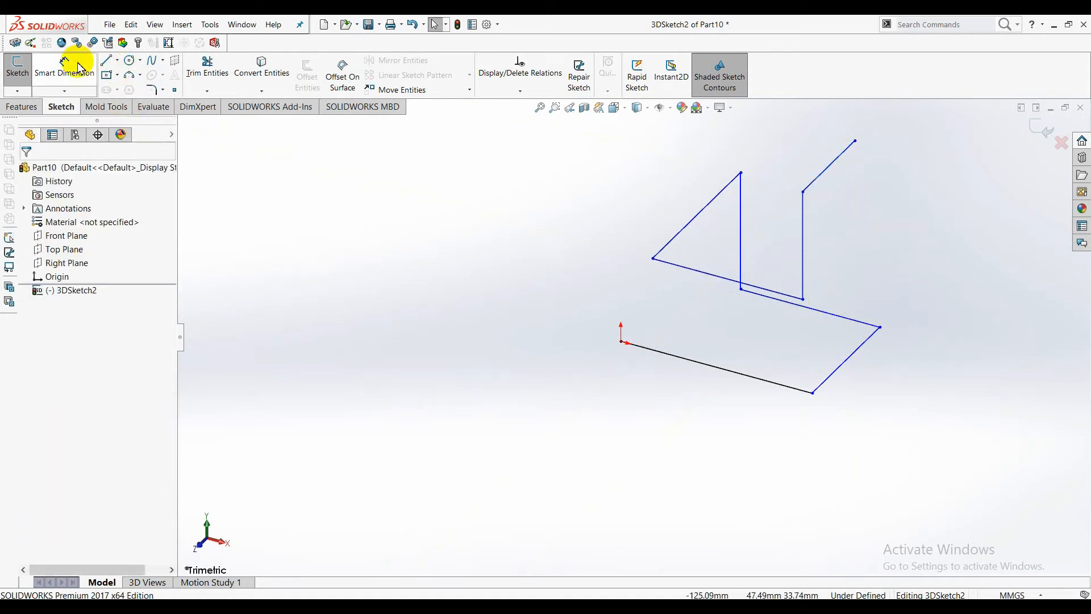
click(726, 374)
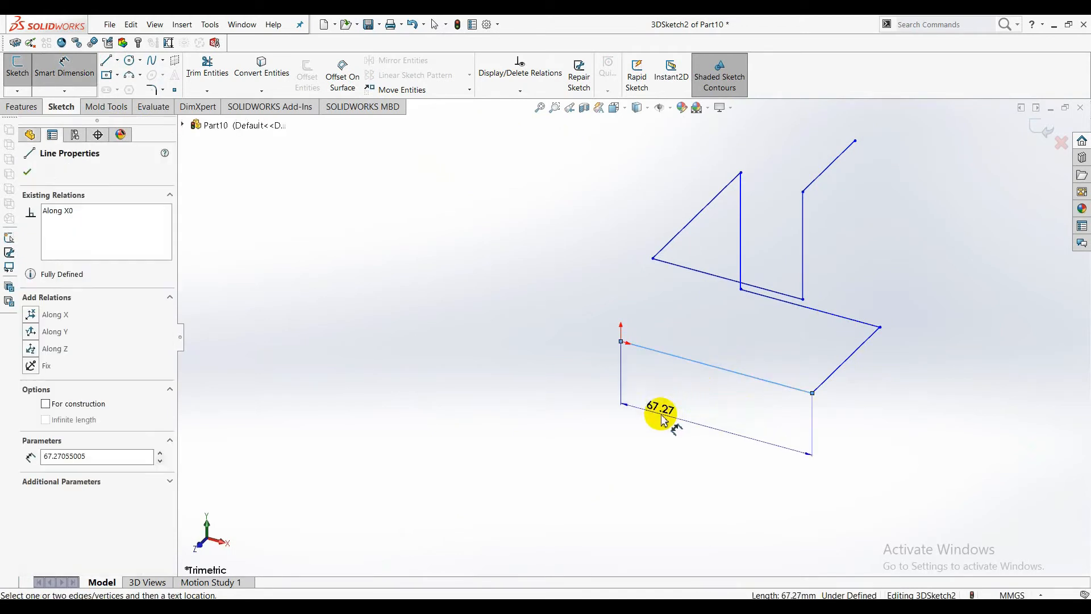
click(679, 421)
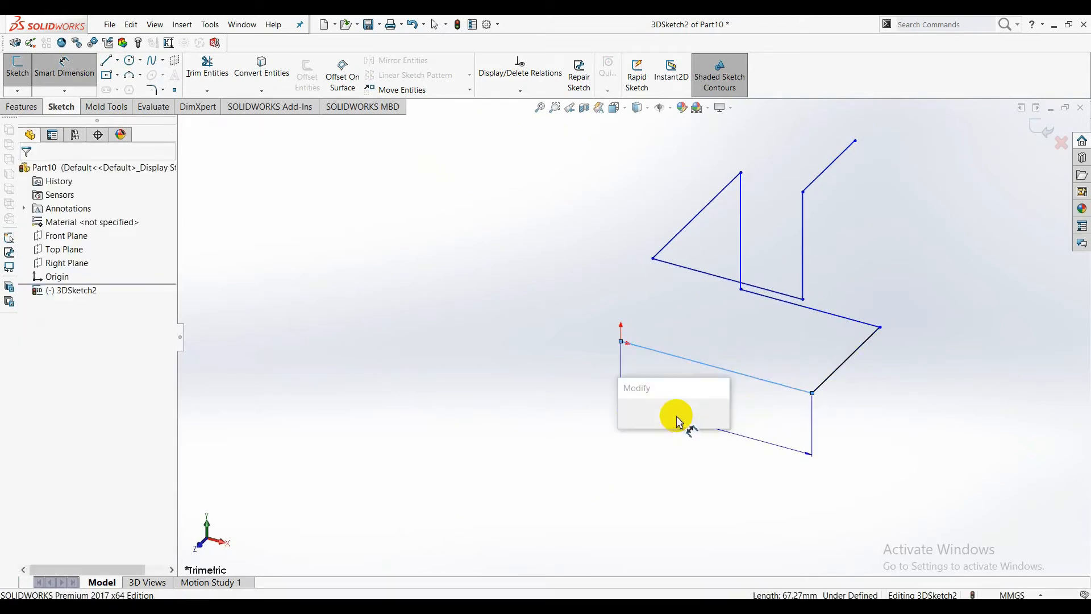
text(1)
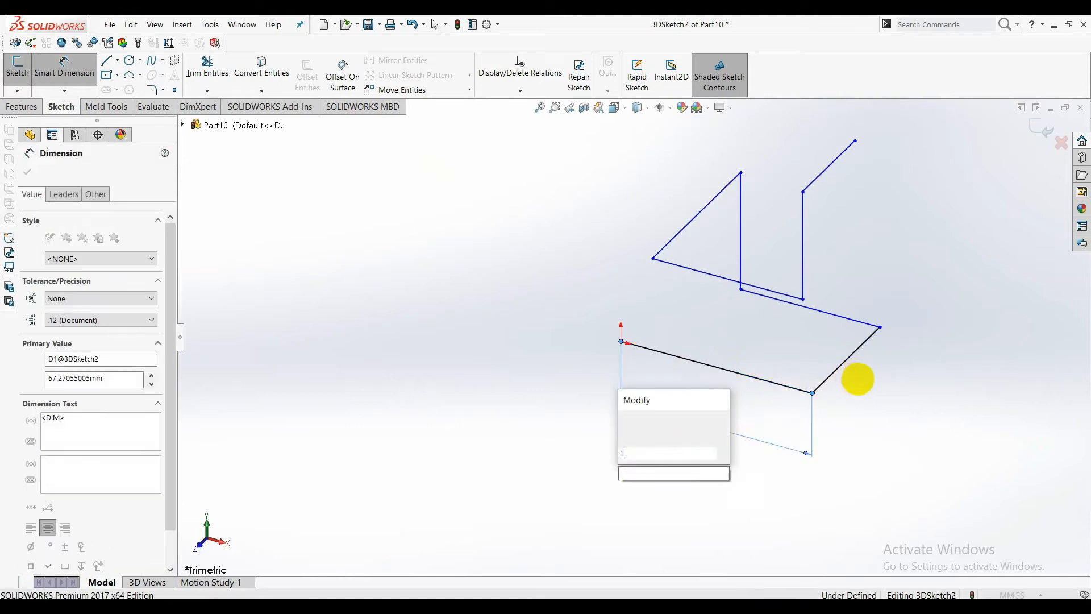
text(00)
key(Return)
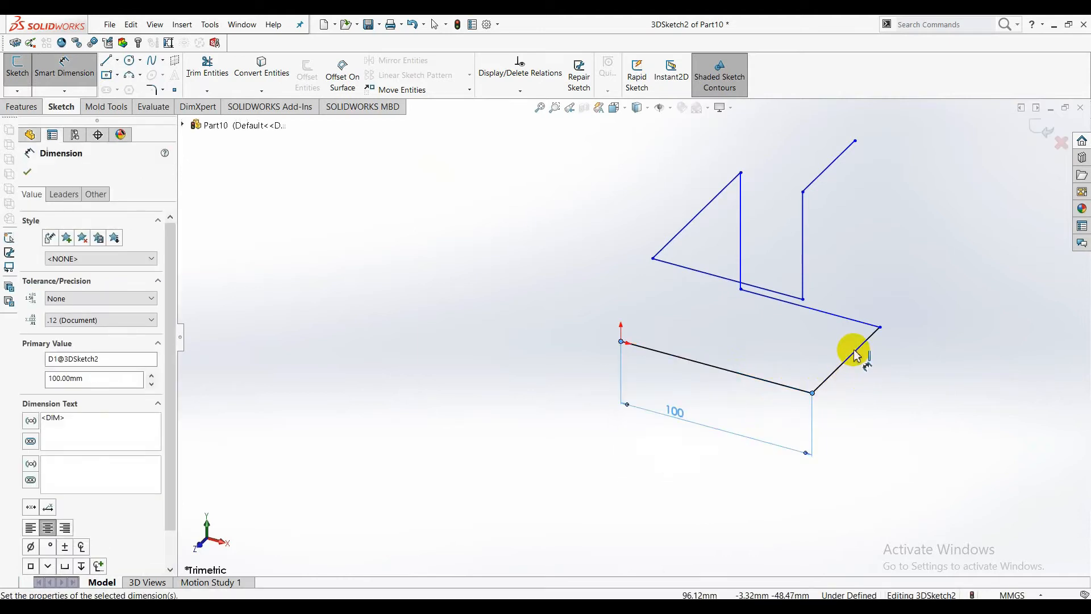
click(858, 360)
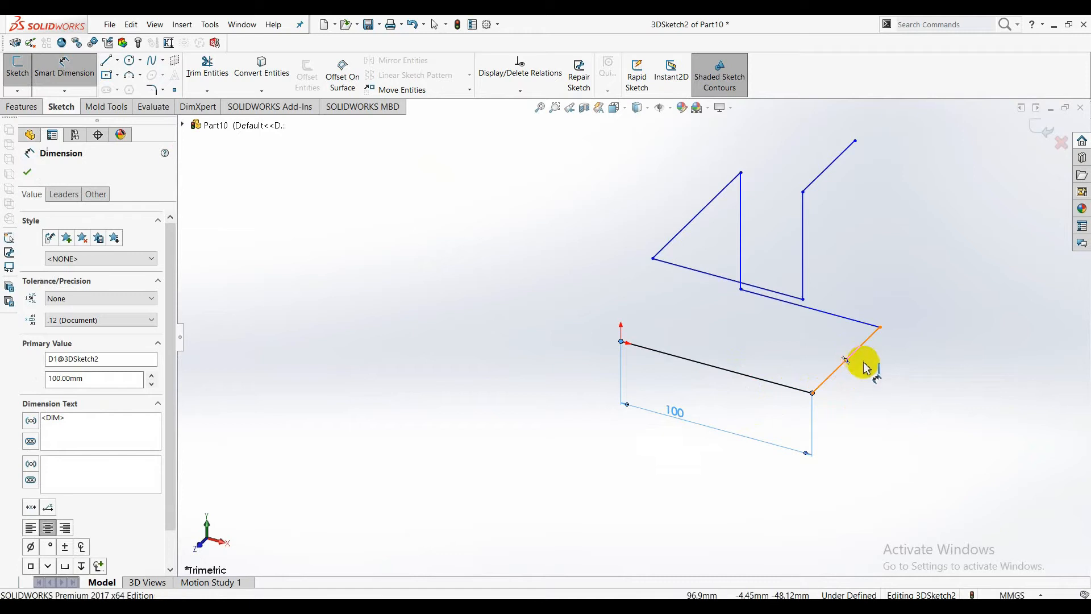
click(881, 387)
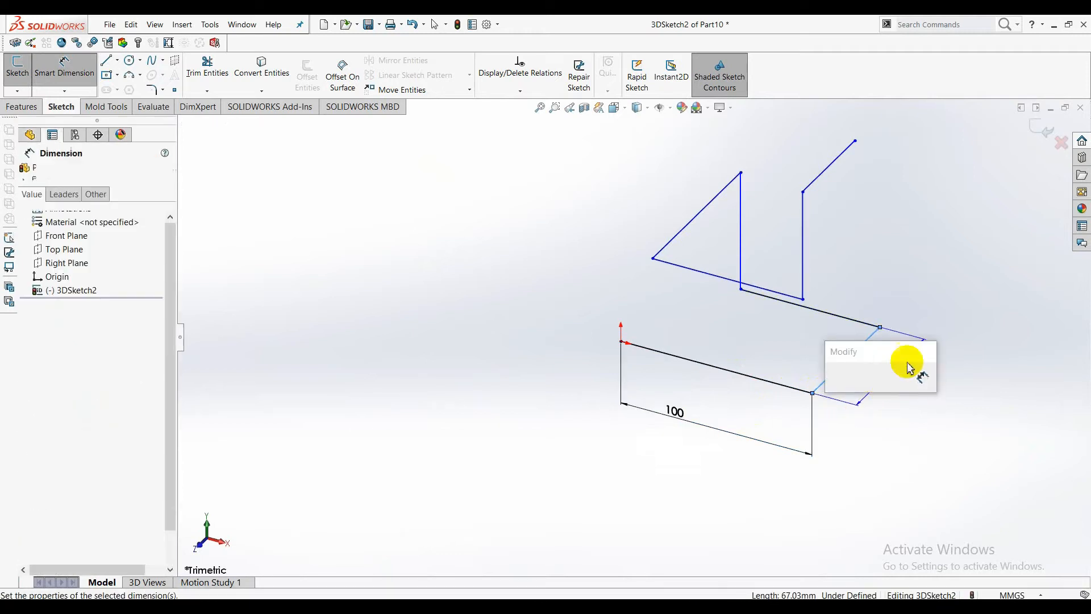
text(50)
key(Return)
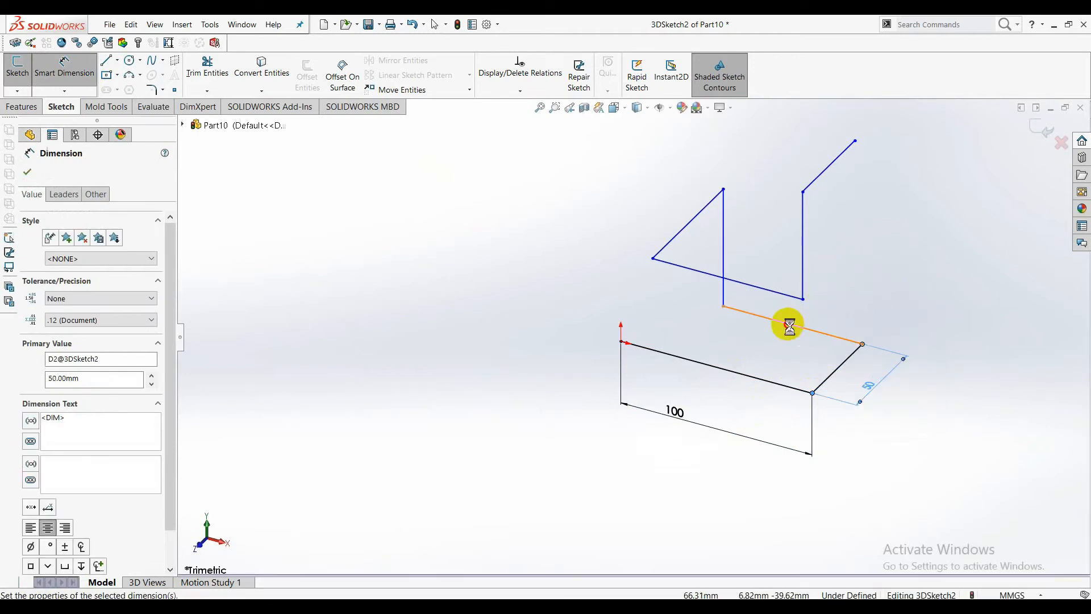
Step: Set the length of the third line, back along X, to 75 mm and the vertical line rising from it to 60 mm
click(746, 351)
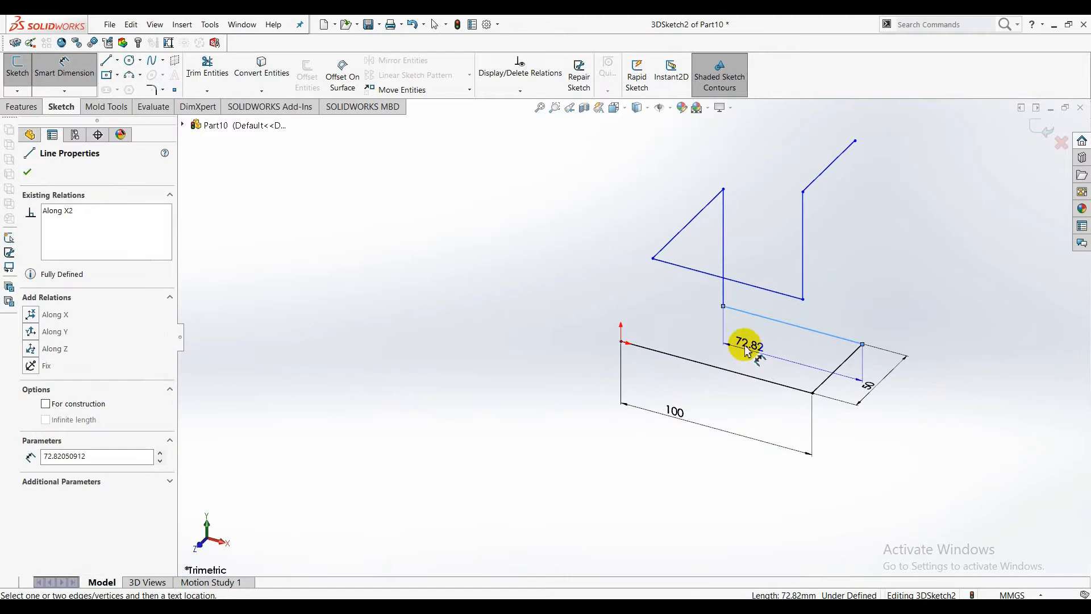
click(775, 356)
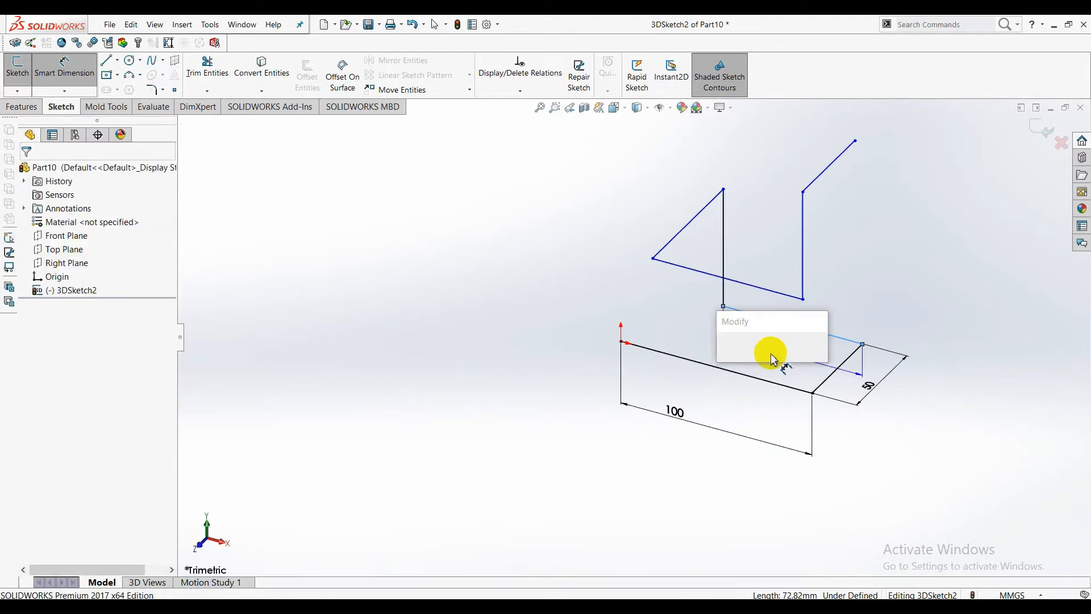
text(75)
key(Return)
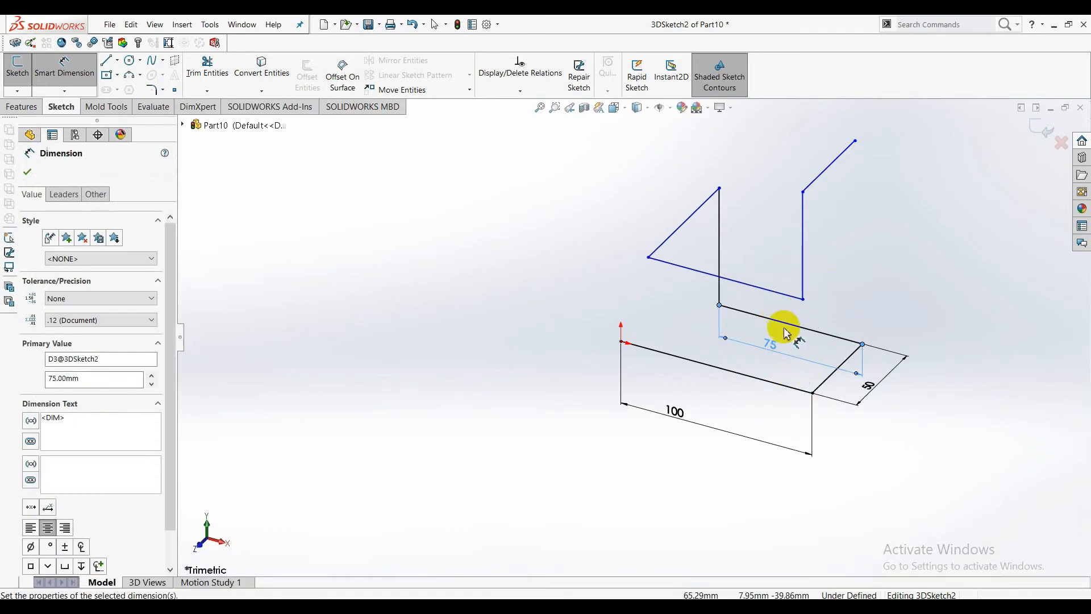
click(719, 235)
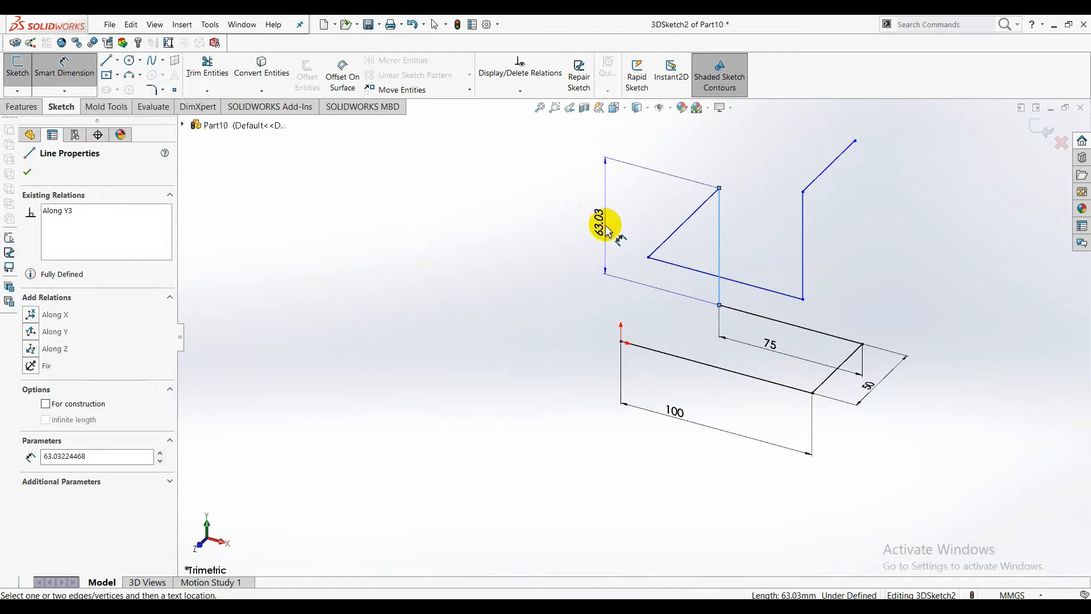
click(606, 230)
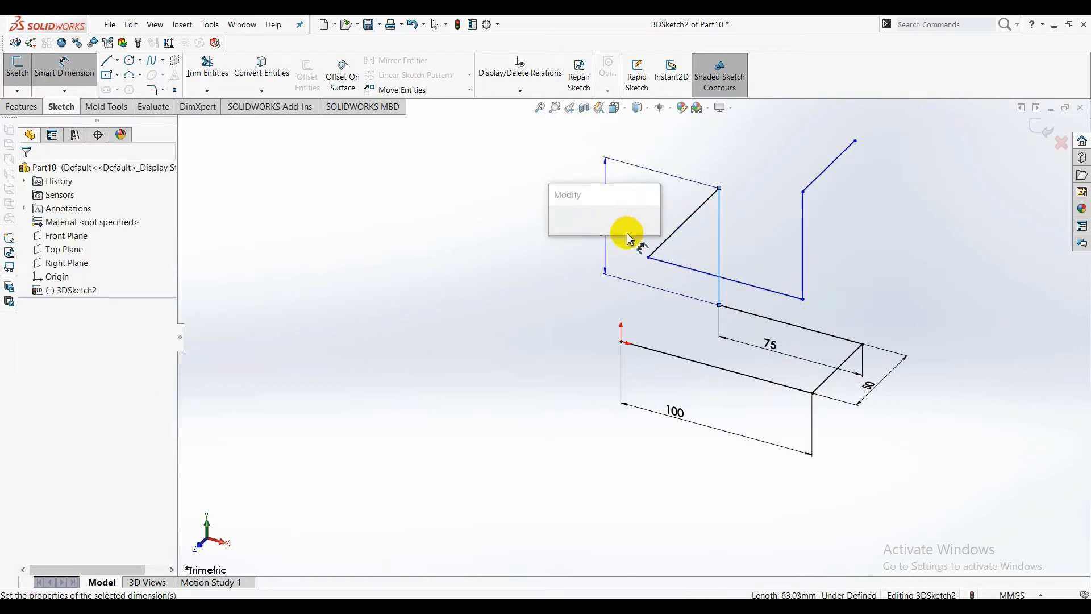
text(60)
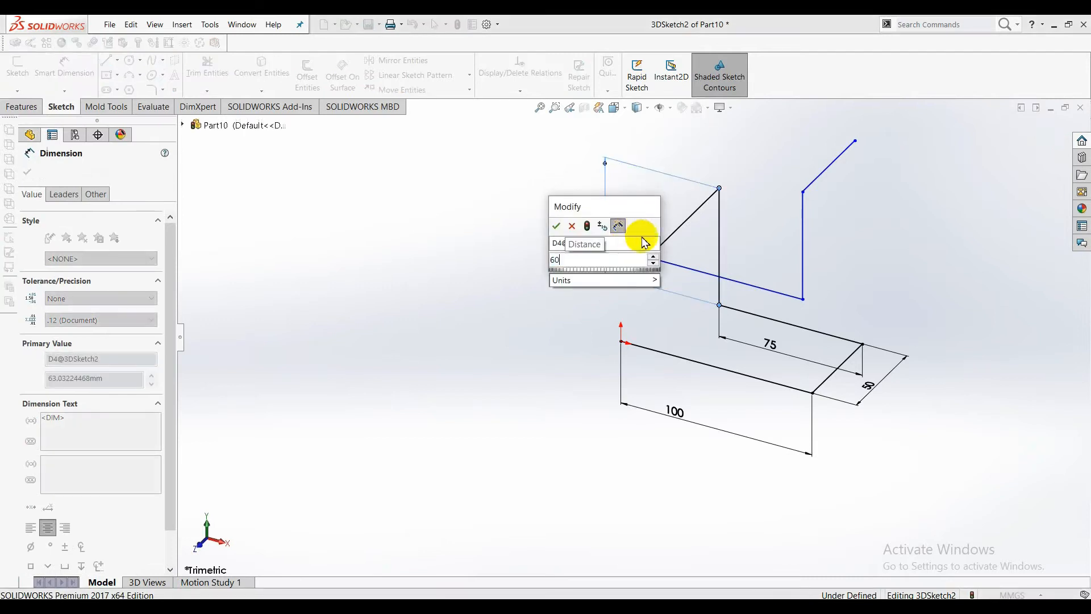
click(556, 226)
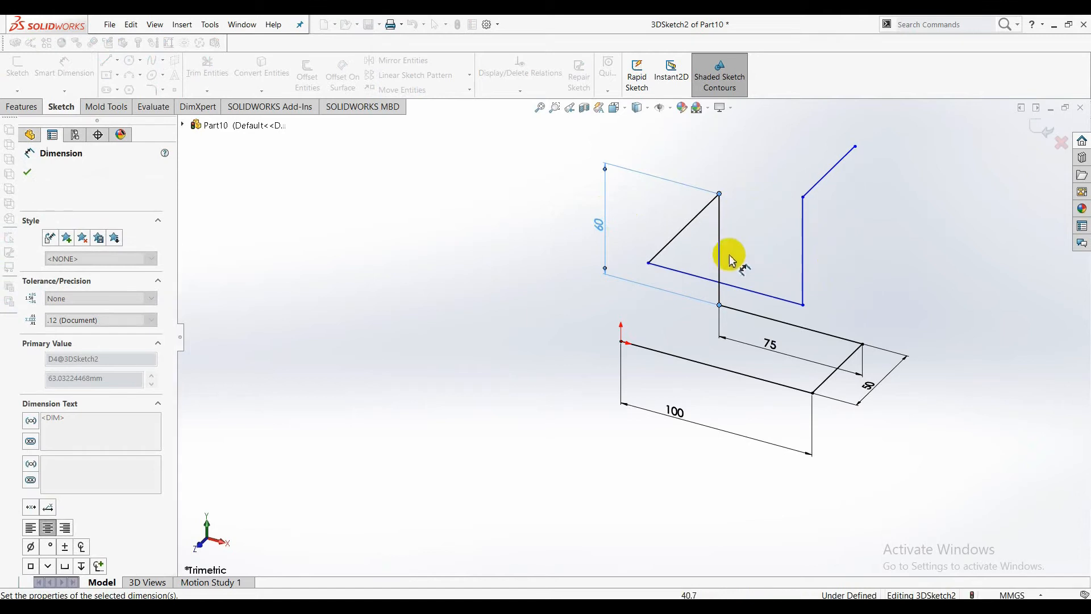
Step: Dimension the upper forward line along Z to 50 mm and the second vertical line to 60 mm
click(690, 227)
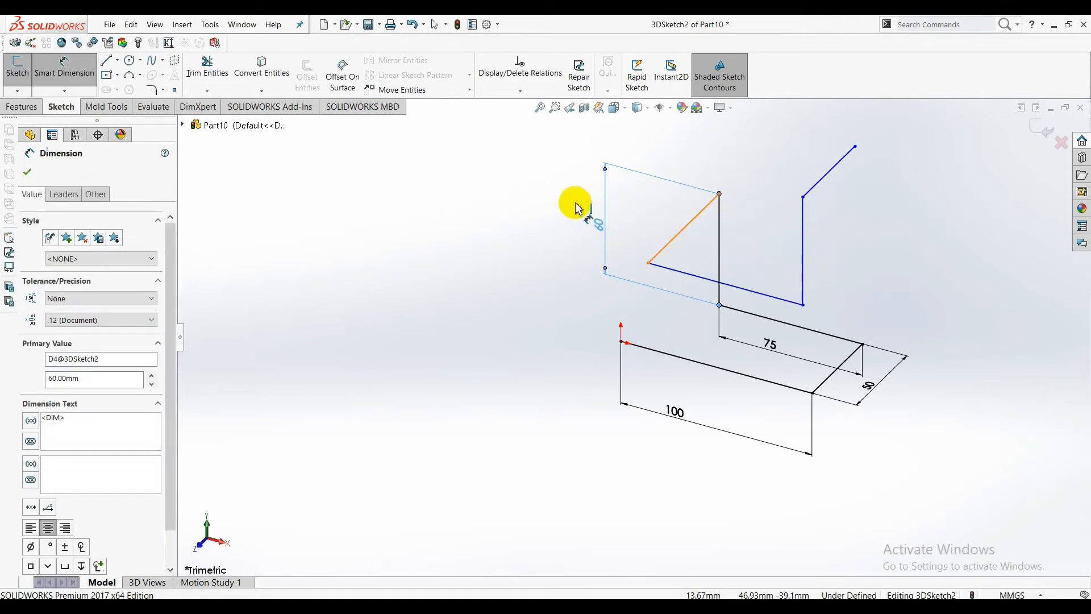
click(554, 195)
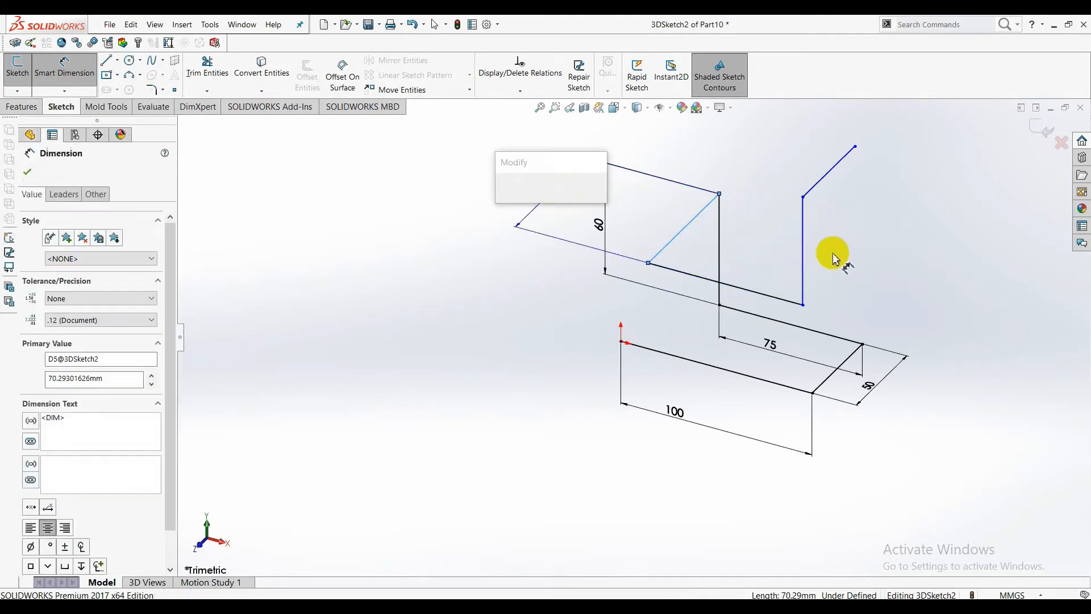
text(50)
key(Return)
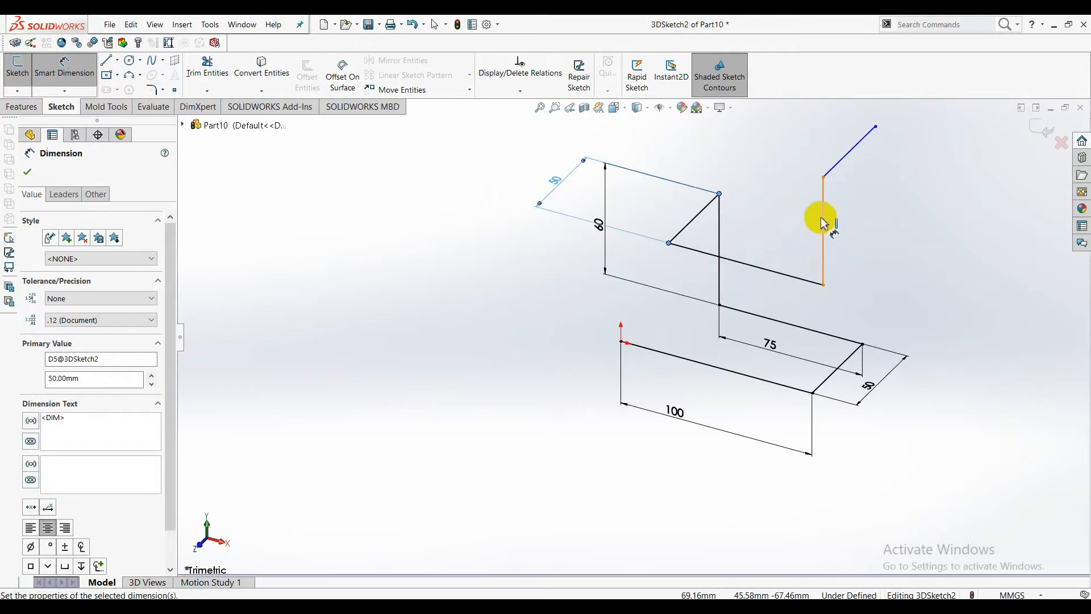
click(824, 213)
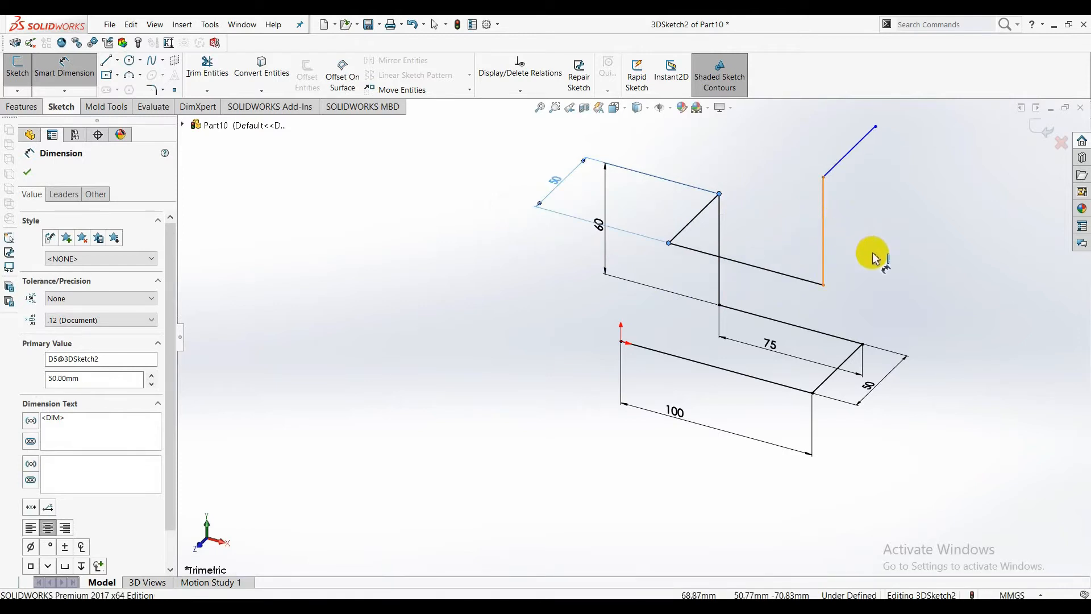
click(864, 247)
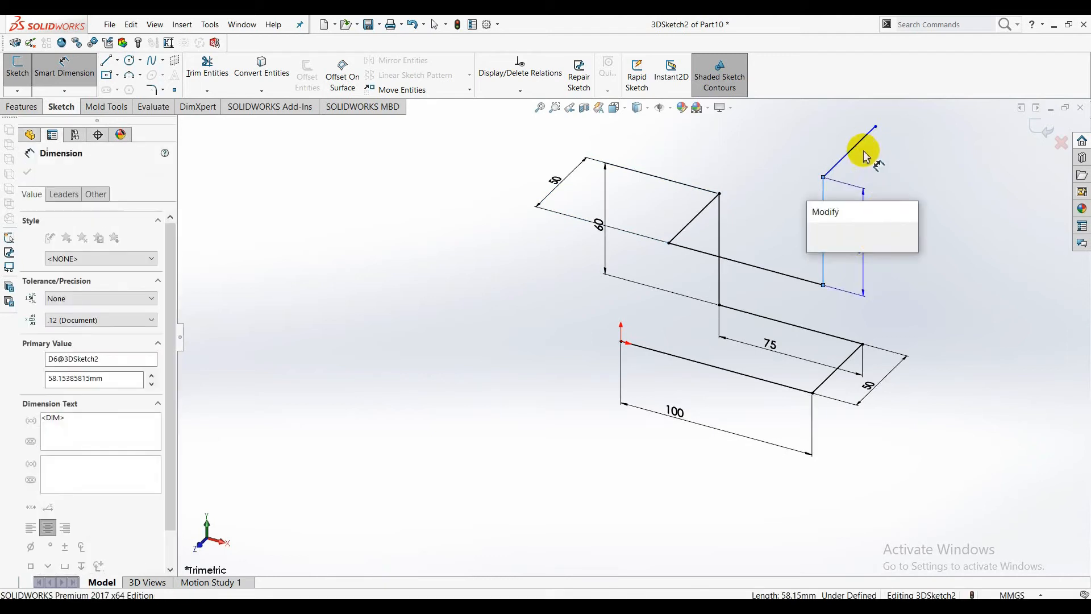
text(60)
key(Return)
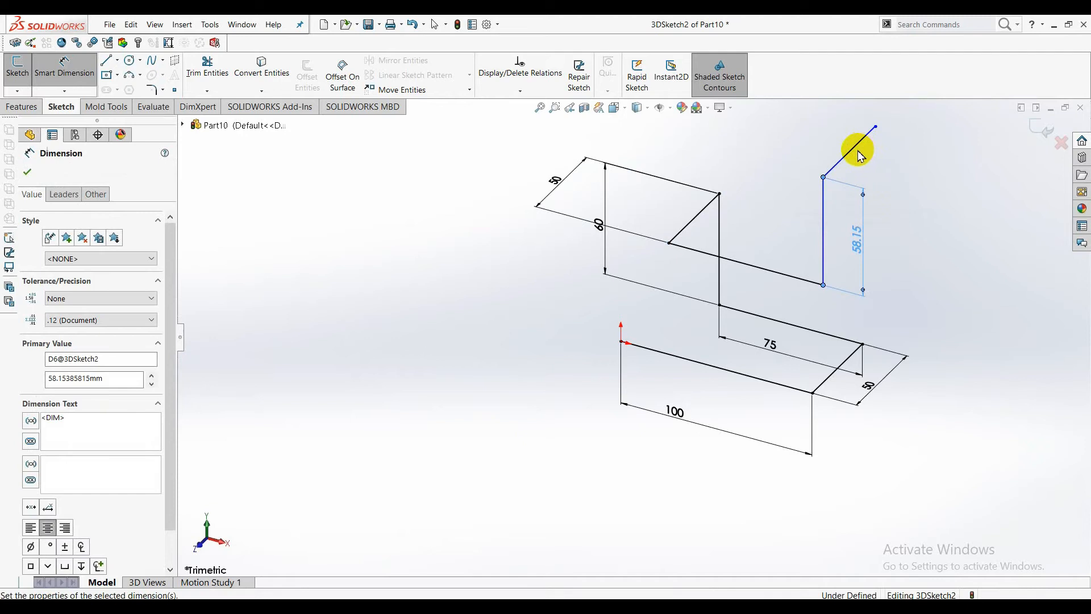
Step: Dimension the last line along Z at the path's upper end to 30 mm and exit the 3D sketch
click(896, 171)
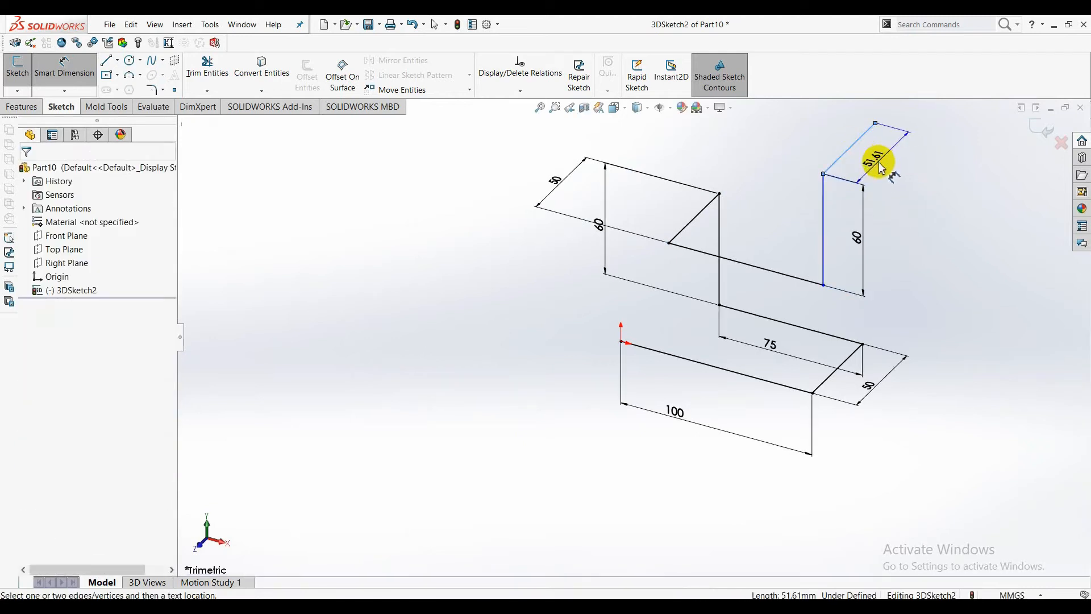
click(878, 174)
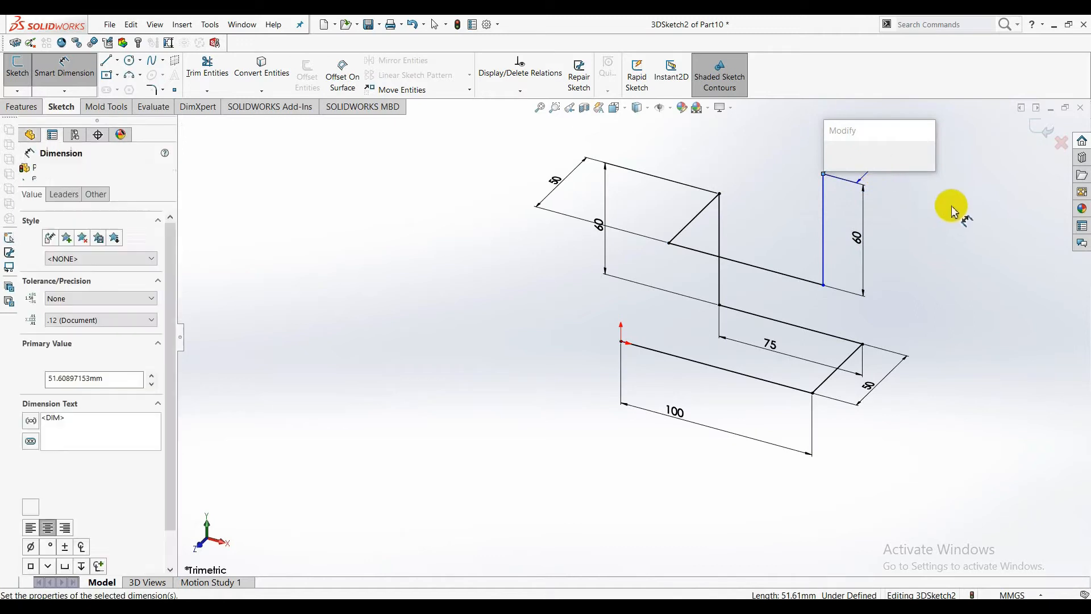
text(30)
key(Return)
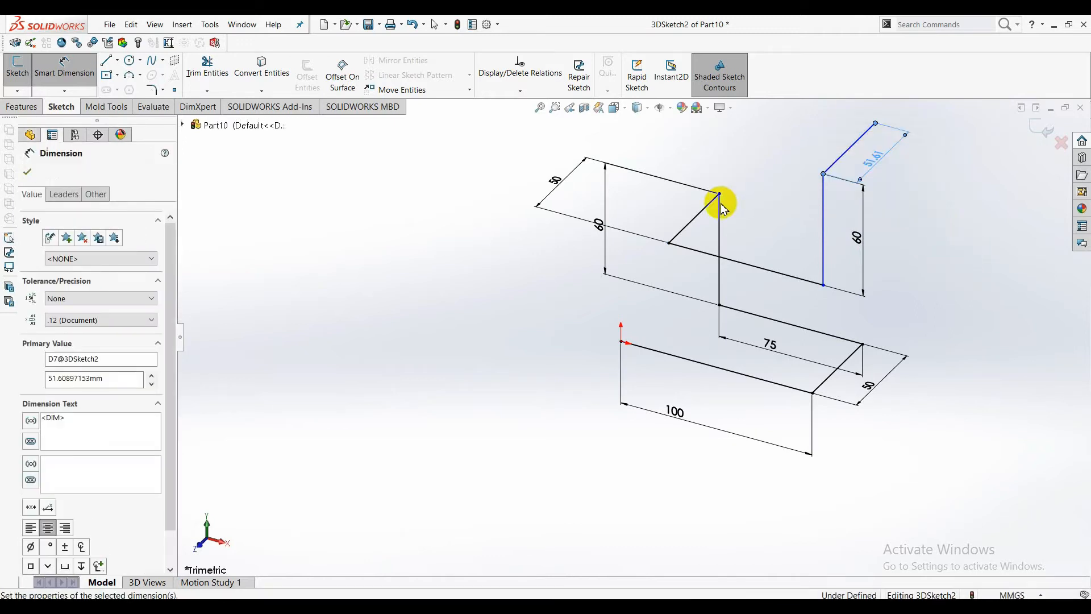
click(28, 171)
key(Escape)
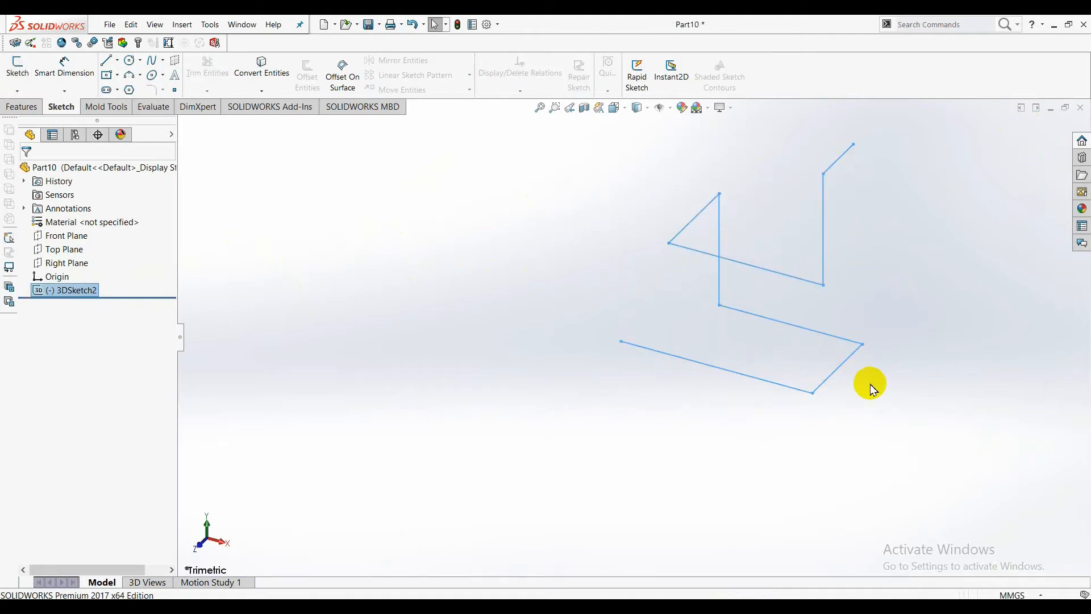
middle_drag(923, 369, 907, 304)
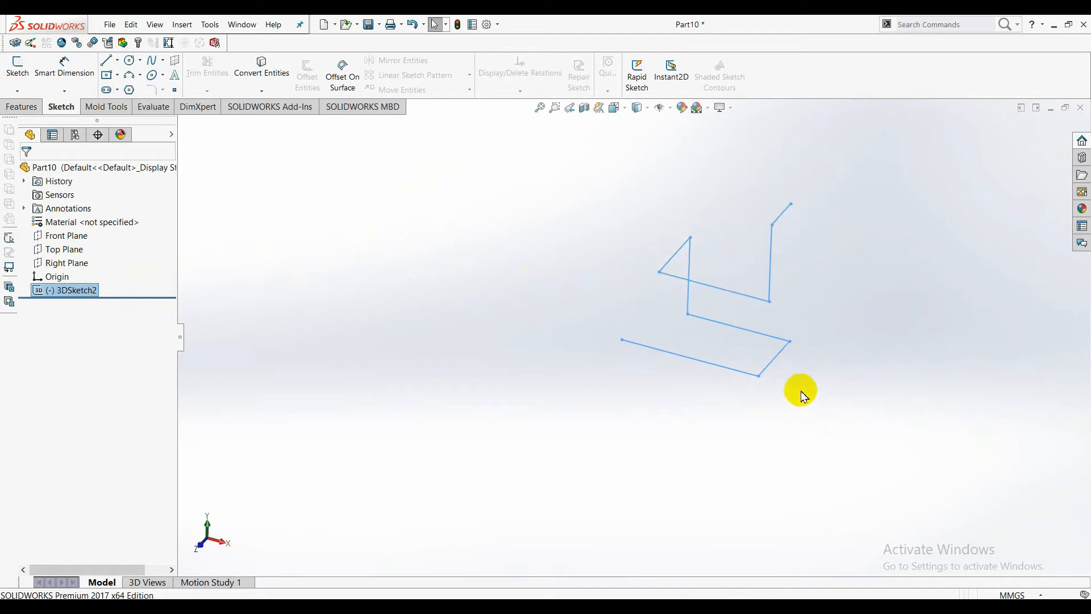
mouse_move(818, 375)
middle_down()
mouse_move(904, 334)
mouse_move(874, 444)
mouse_move(845, 353)
mouse_move(813, 411)
mouse_move(831, 424)
mouse_move(750, 360)
middle_up()
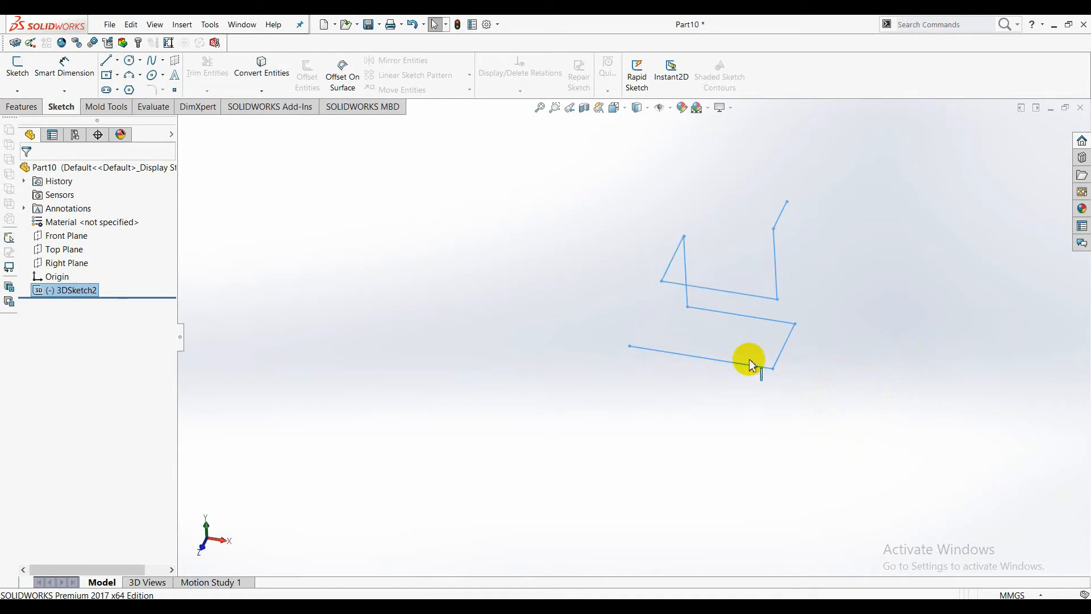
mouse_move(703, 387)
middle_down()
mouse_move(765, 353)
mouse_move(774, 397)
mouse_move(760, 356)
mouse_move(701, 358)
mouse_move(731, 360)
mouse_move(762, 339)
mouse_move(715, 367)
middle_up()
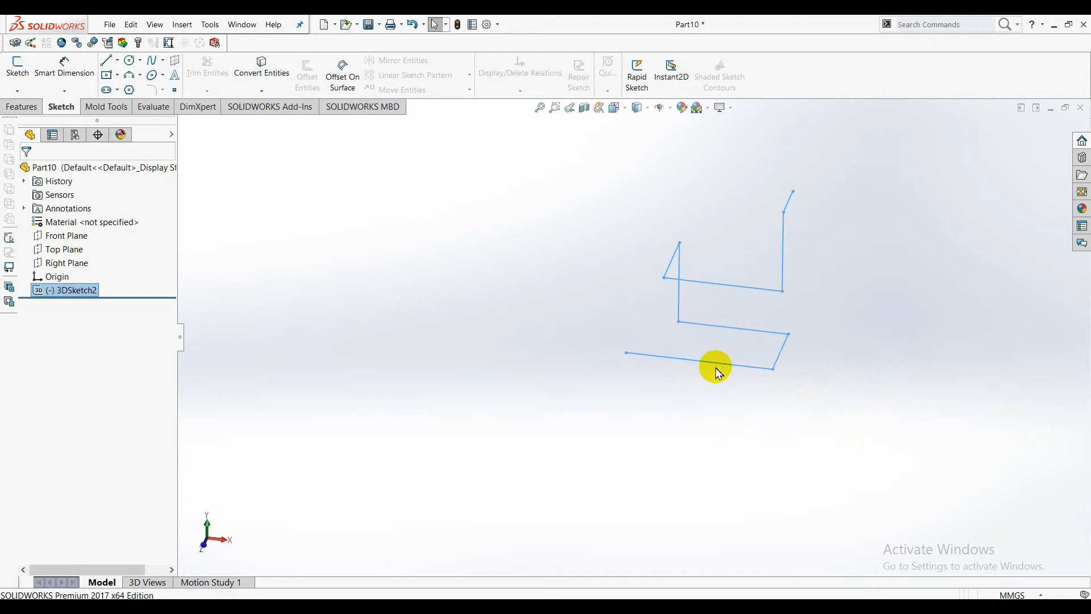
click(39, 106)
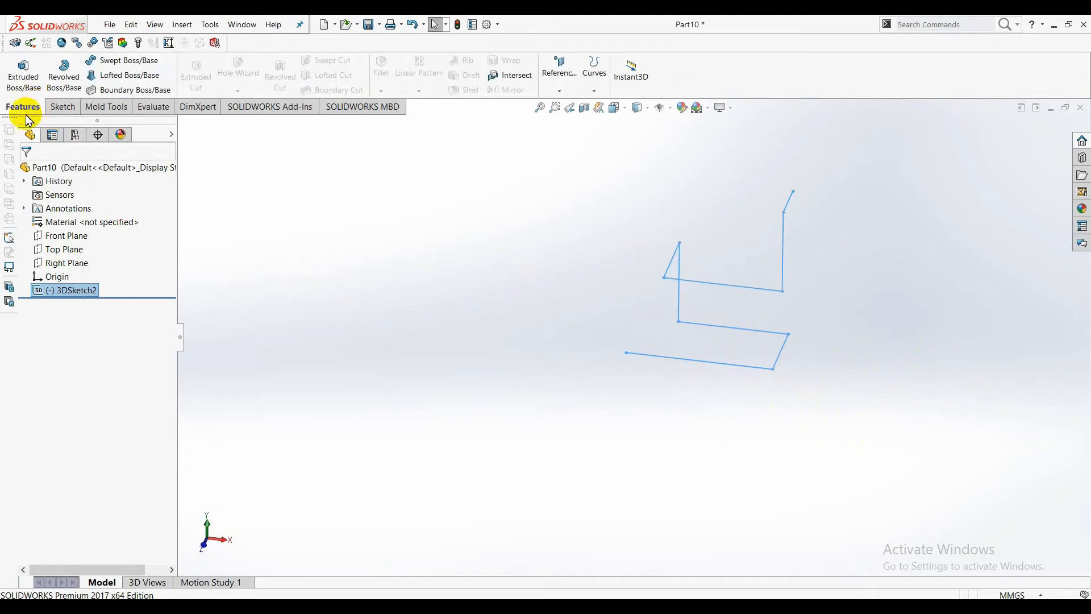
click(145, 62)
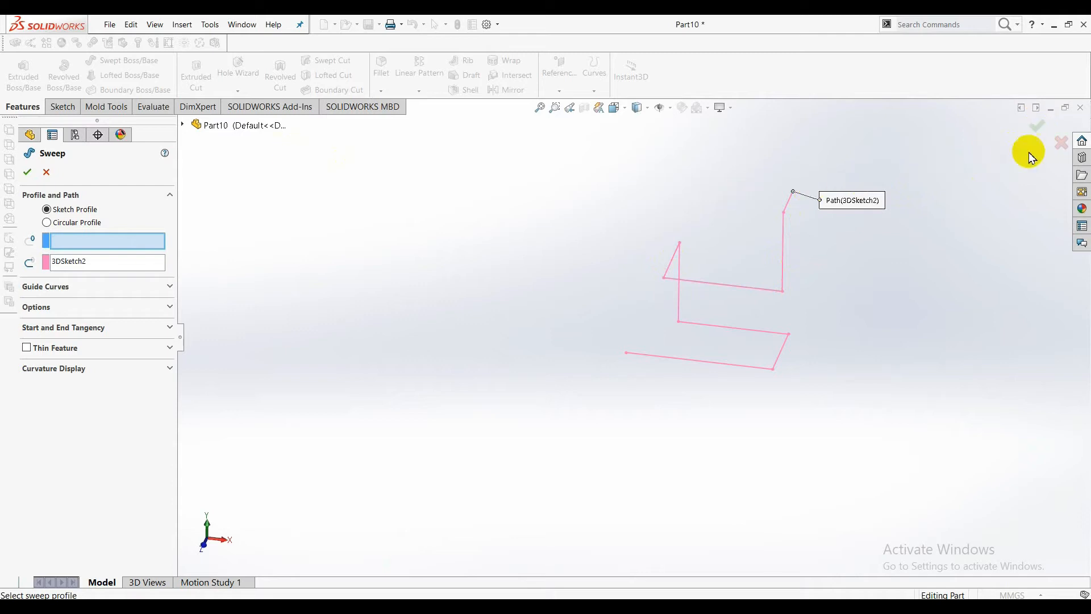
click(1056, 143)
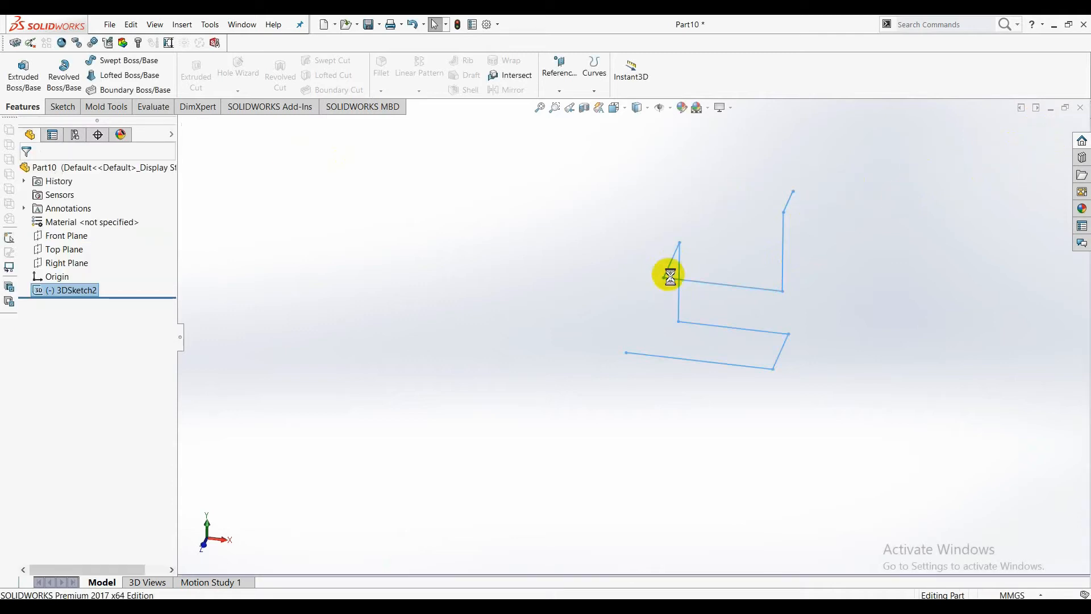
Step: Reopen the 3D sketch of the path for editing
mouse_move(761, 417)
middle_down()
mouse_move(816, 384)
mouse_move(784, 438)
middle_up()
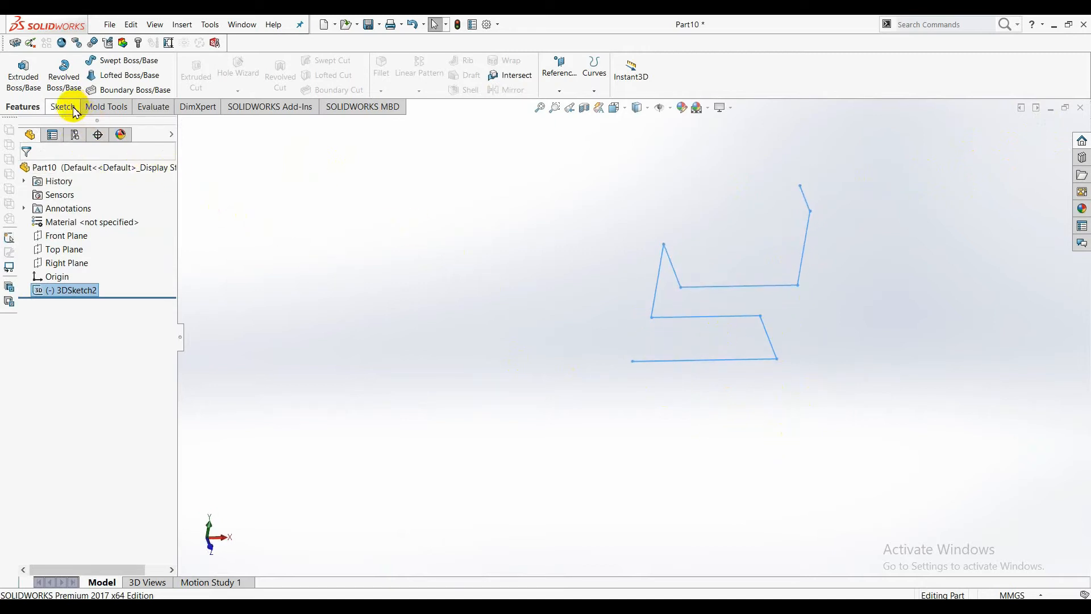
drag(749, 356, 734, 291)
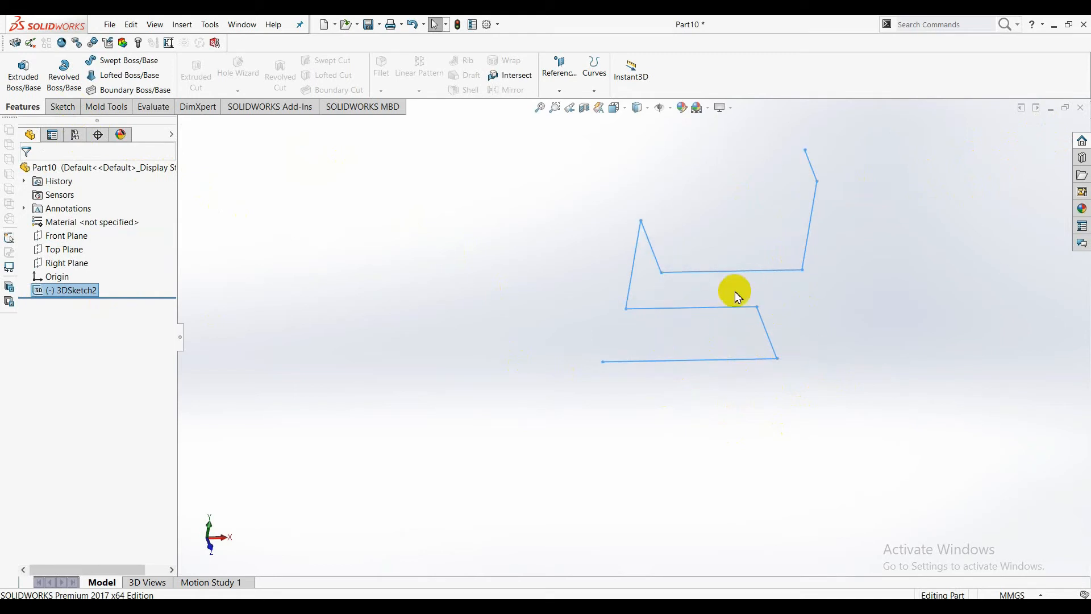
right_click(94, 299)
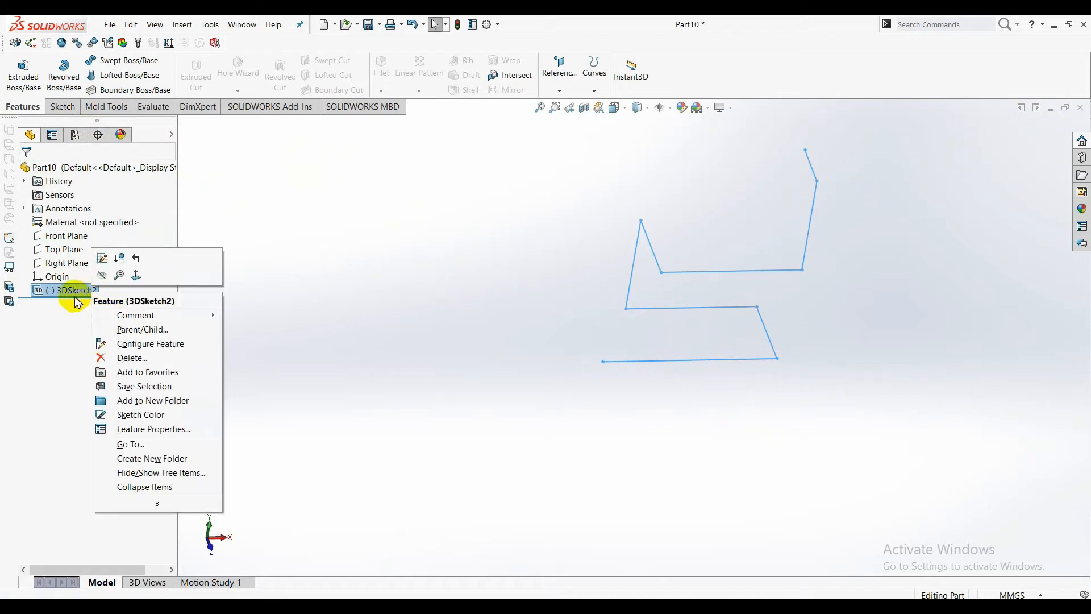
click(102, 260)
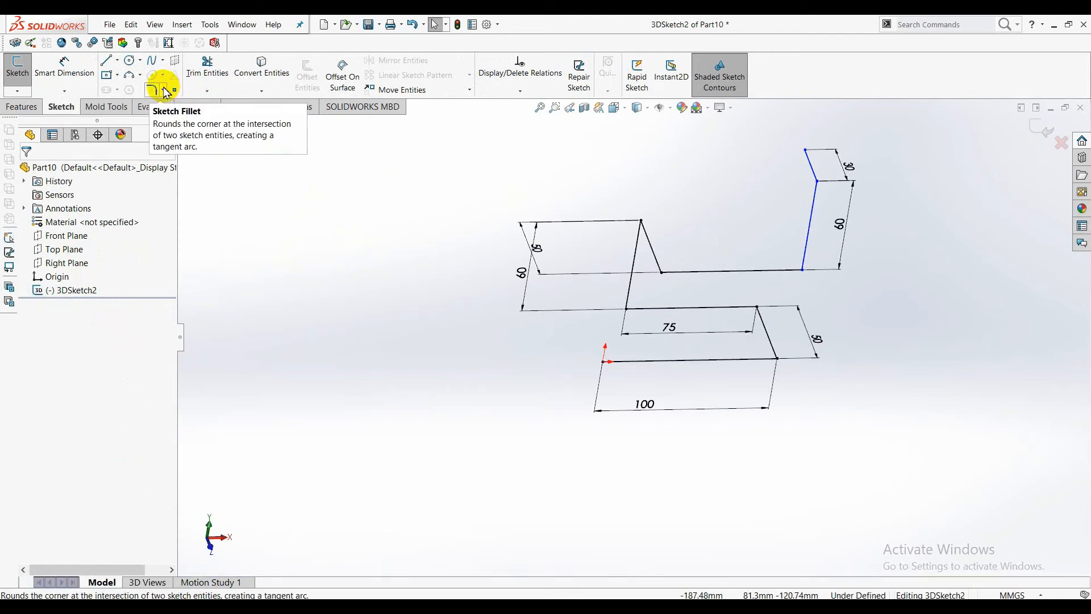
Step: Start a 10 mm sketch fillet and round the first three corners of the path, up to the foot of the first vertical line
click(165, 90)
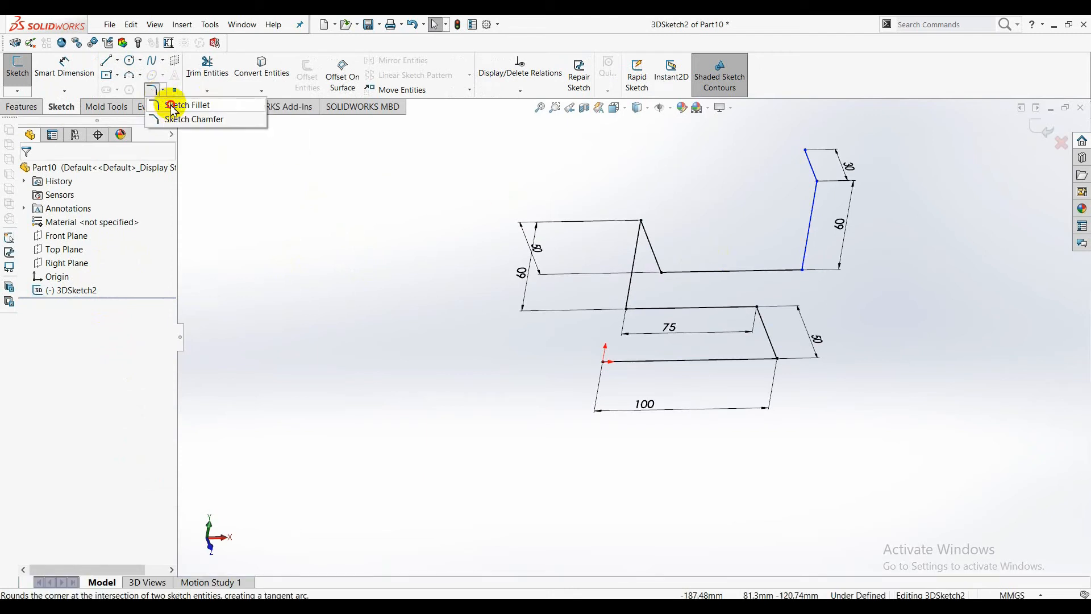
click(173, 106)
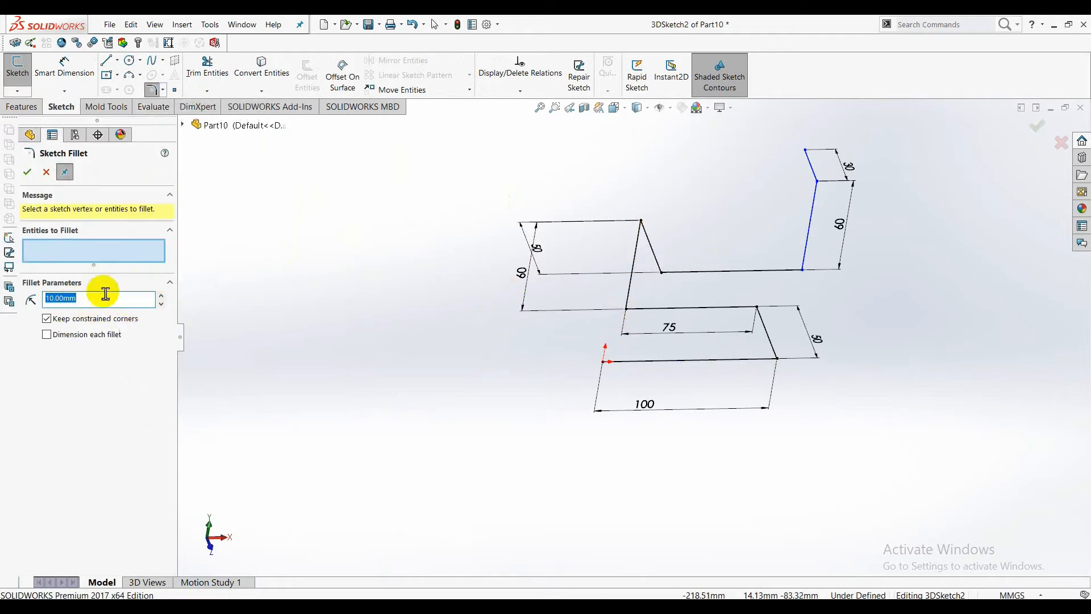
scroll(655, 270, down, 2)
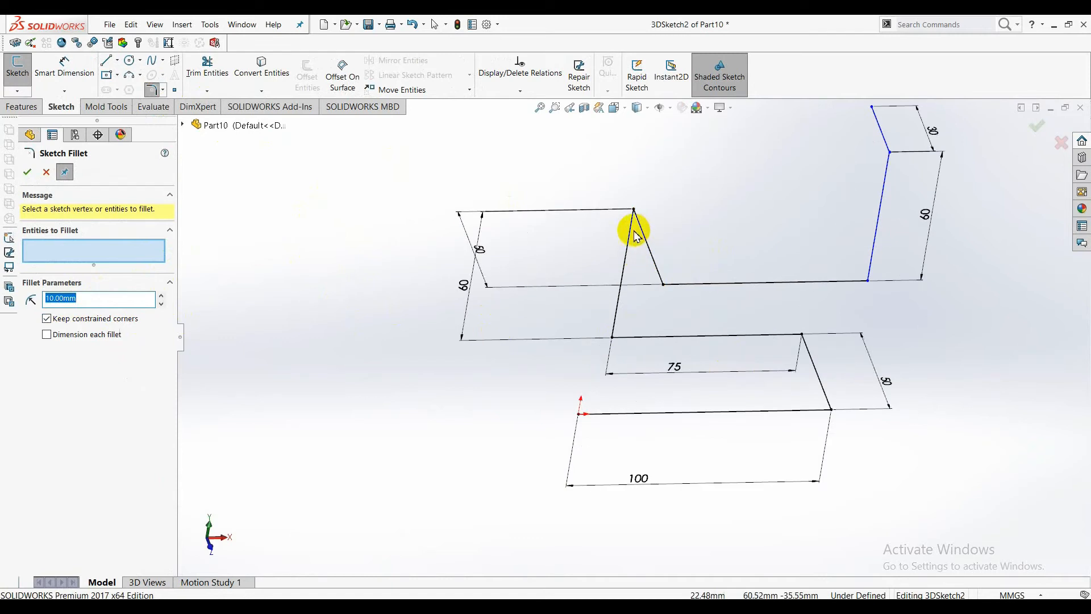
click(812, 410)
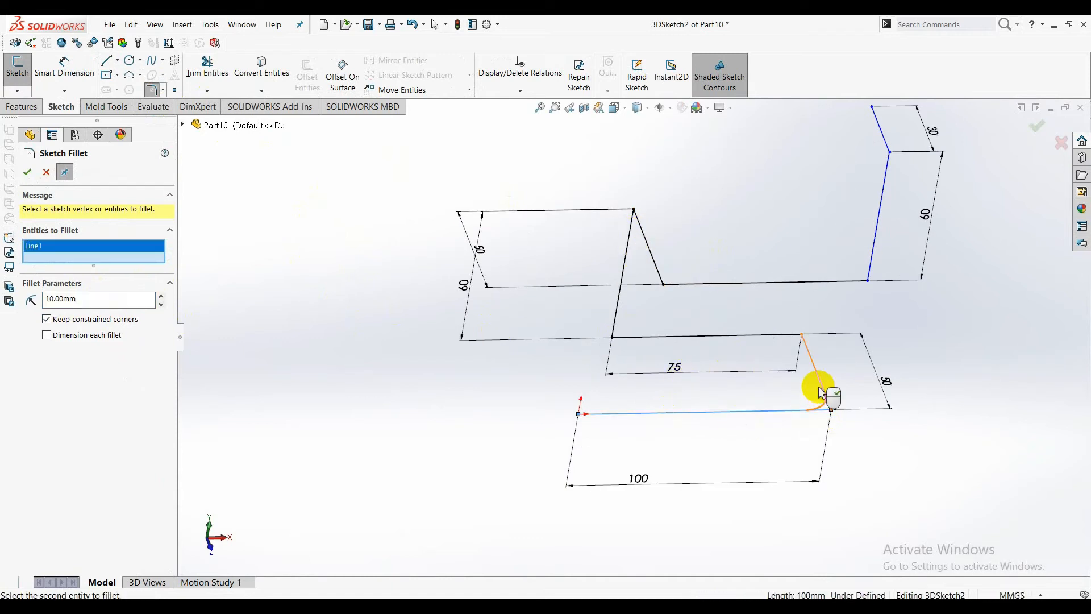
click(821, 391)
click(787, 339)
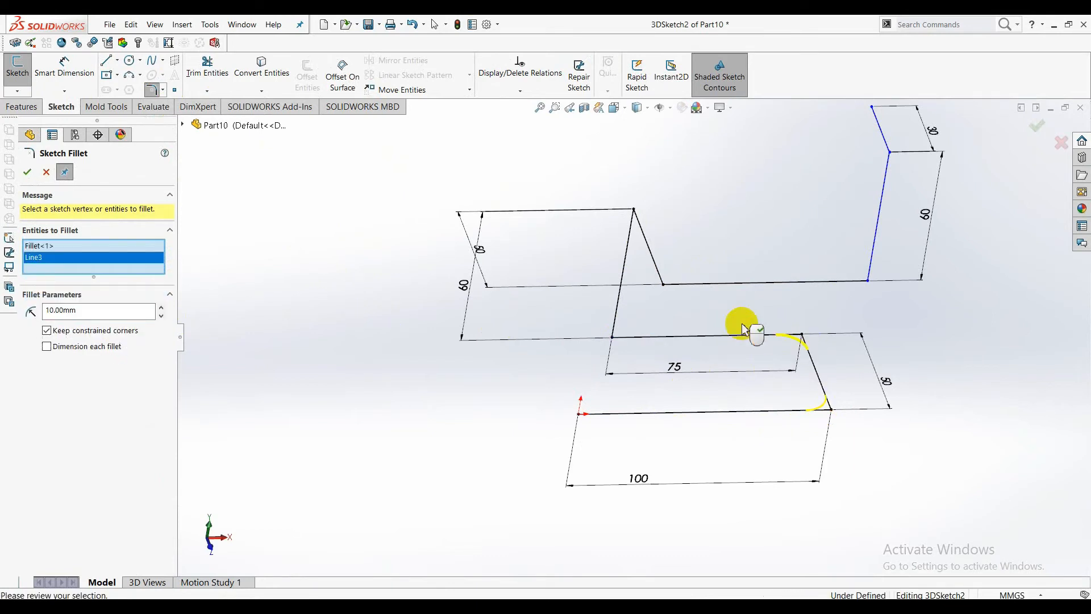
click(616, 325)
click(628, 338)
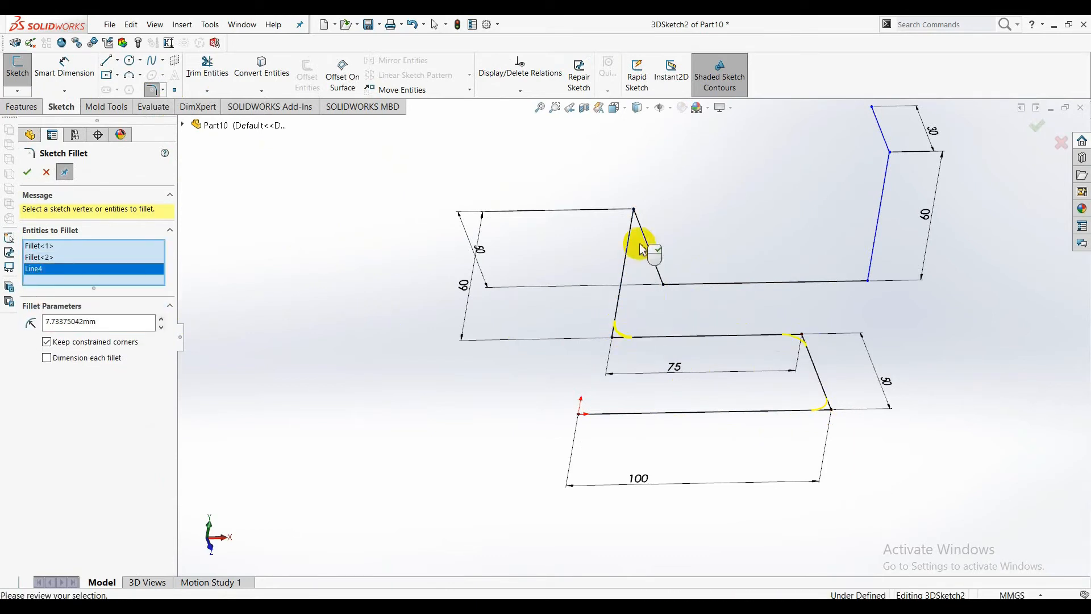
Step: Add the remaining four corners to the sketch fillet, from the first vertical line's upper end to the path's upper end
click(629, 238)
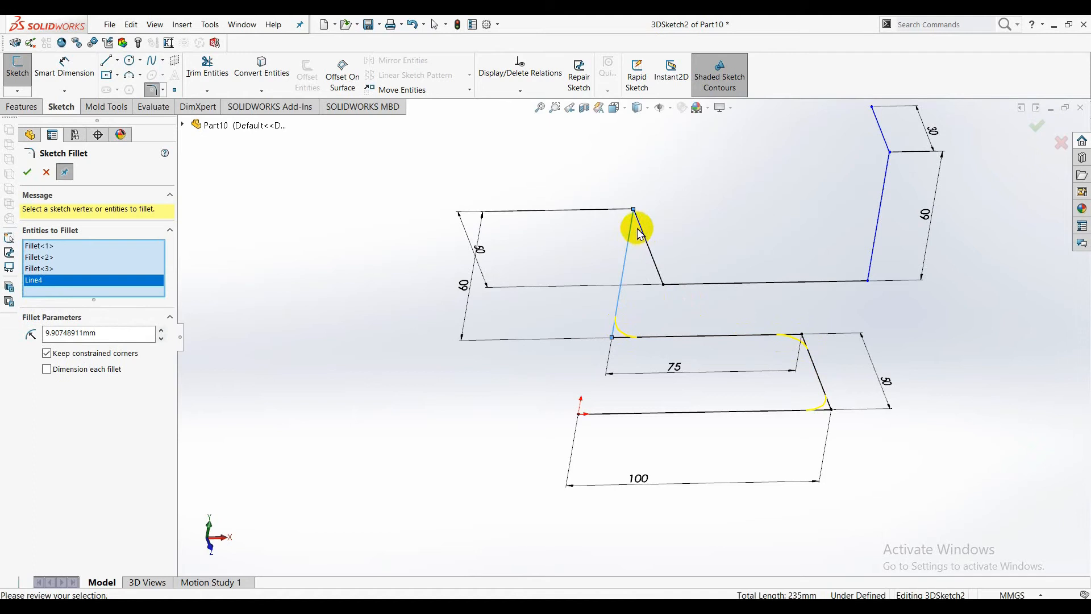
click(642, 228)
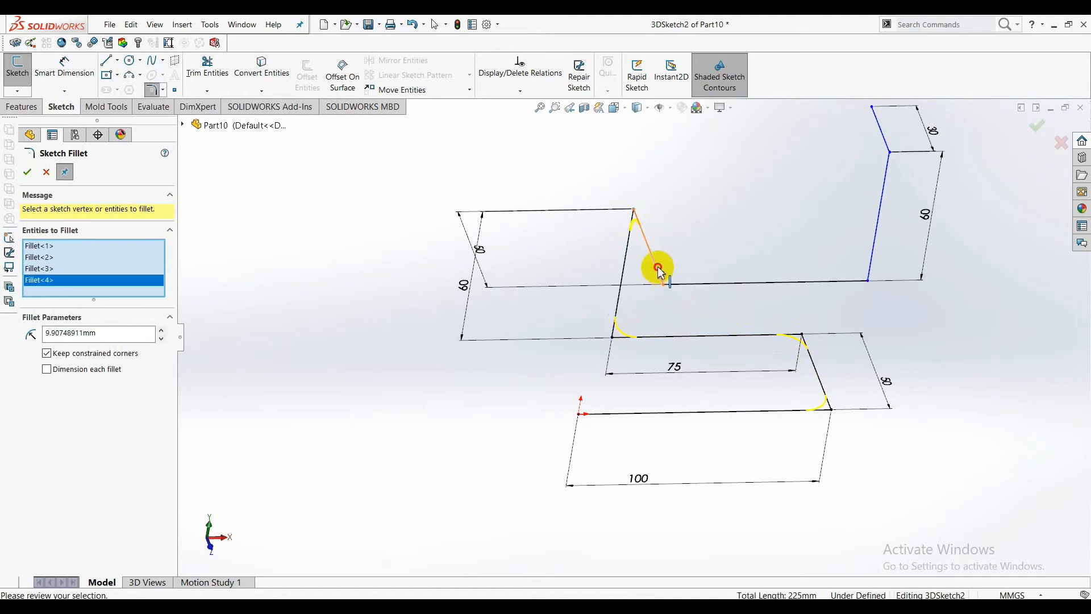
click(674, 283)
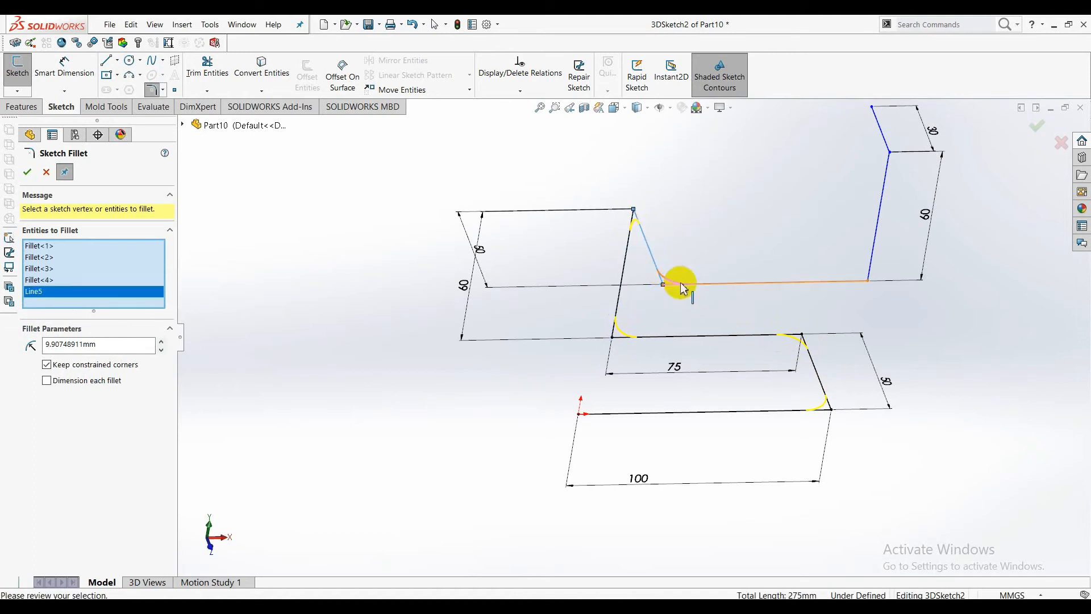
click(868, 270)
click(884, 139)
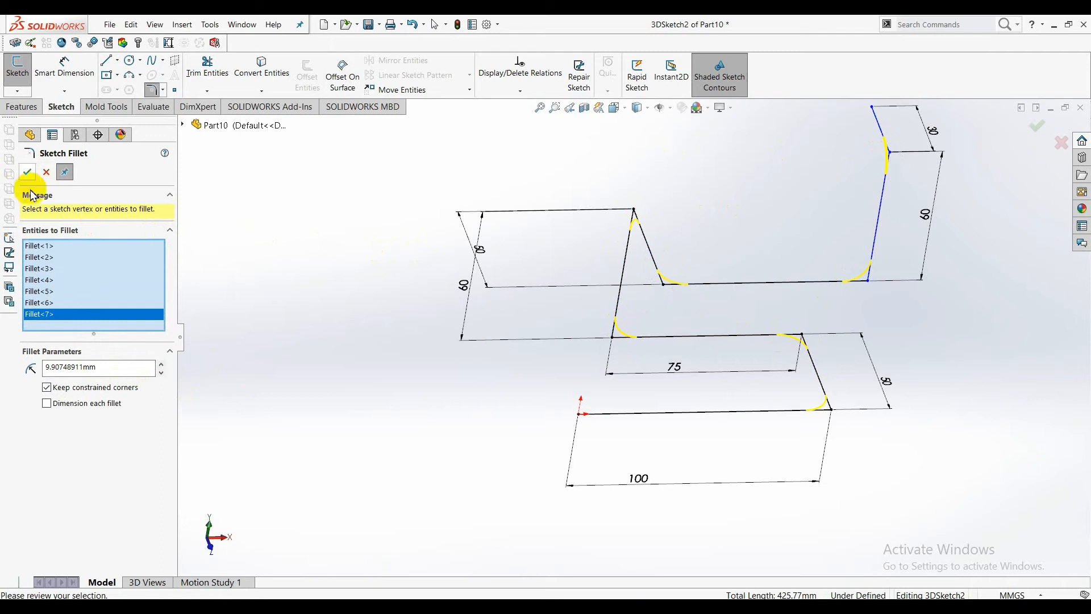
Step: Set the fillet radius to 10 mm for all seven corners, apply it and exit the 3D sketch
drag(107, 371, 51, 370)
text(10)
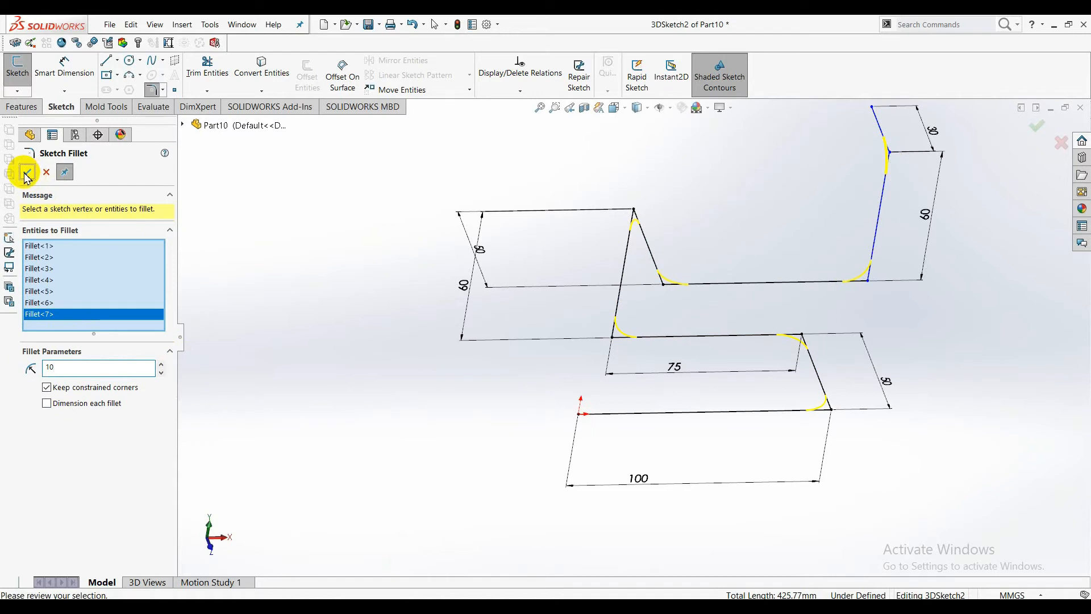
key(Return)
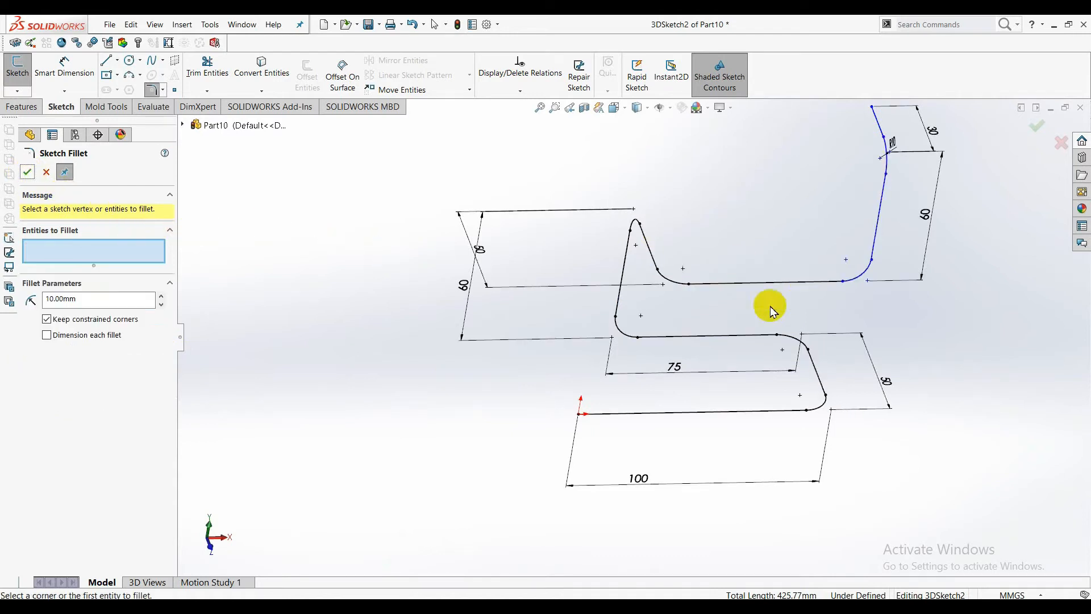
click(27, 172)
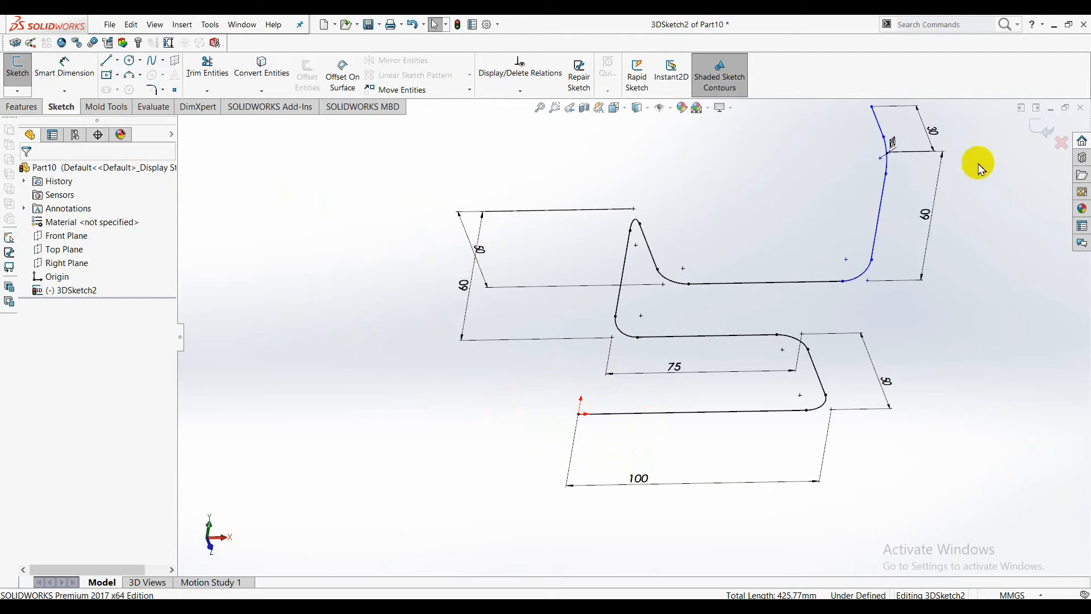
click(1039, 125)
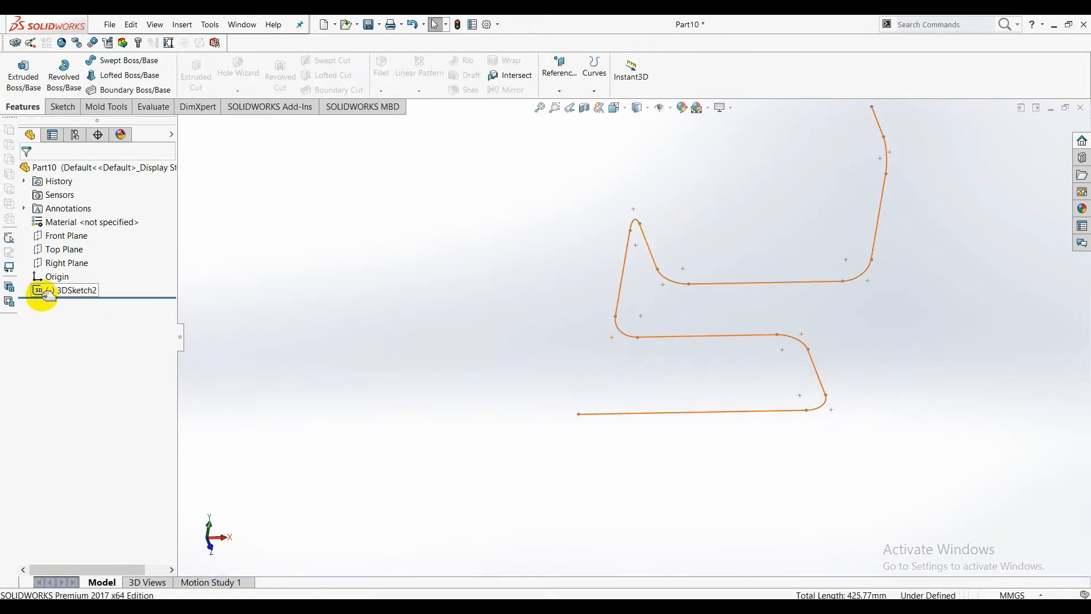
Step: Examine how the Front Plane and Top Plane lie relative to the start of the path
click(69, 237)
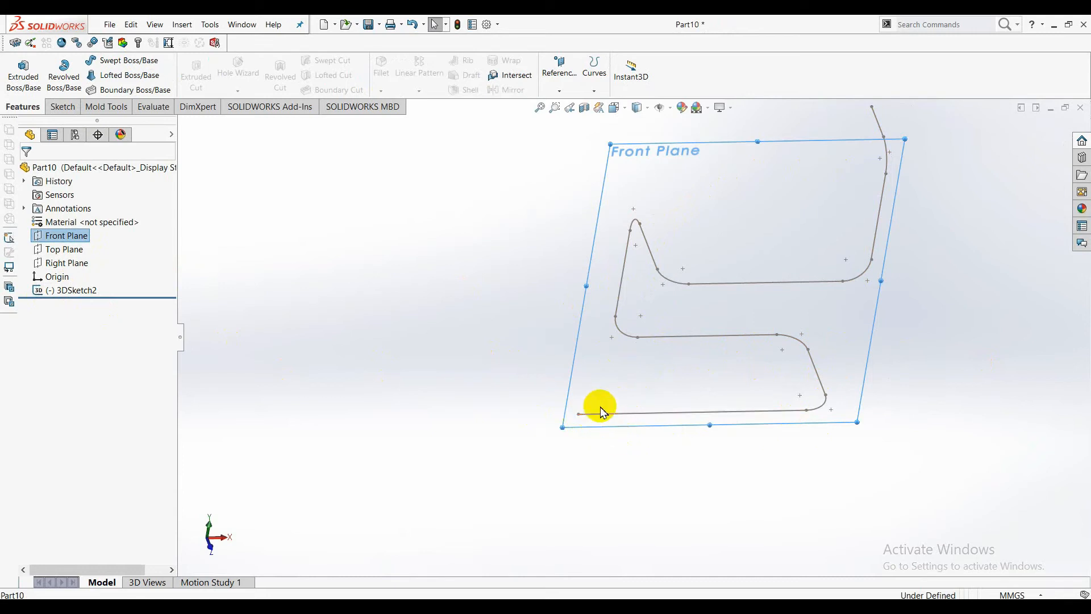
scroll(606, 418, down, 2)
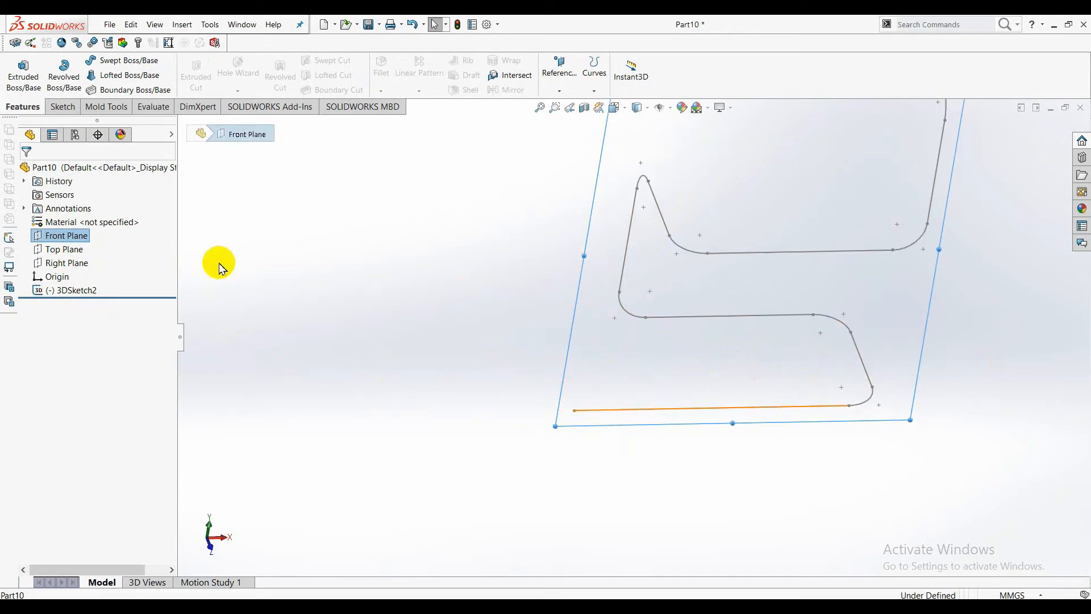
scroll(770, 317, up, 3)
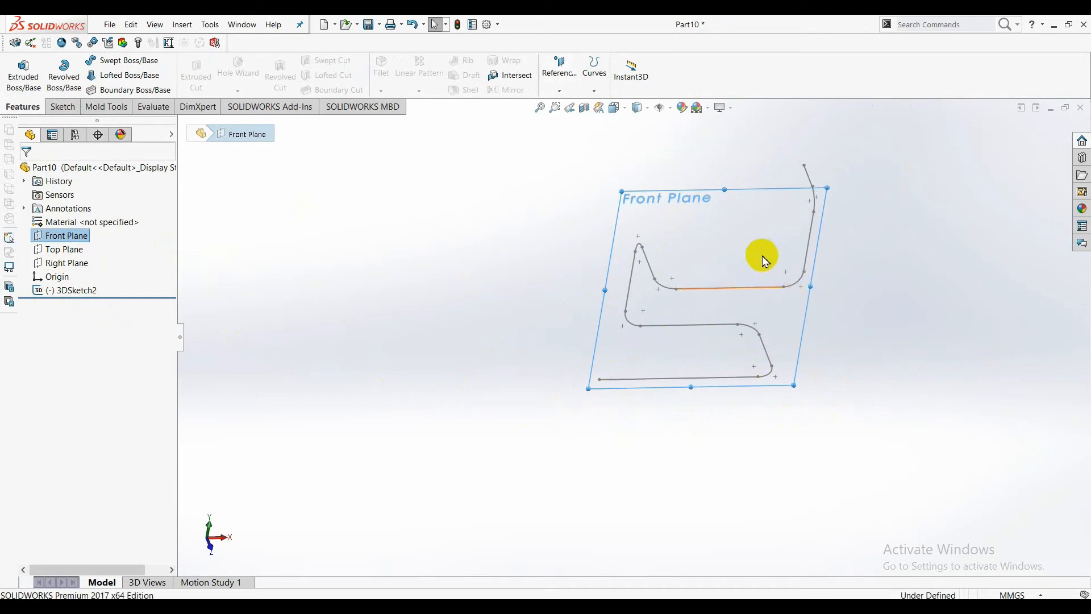
scroll(789, 270, down, 2)
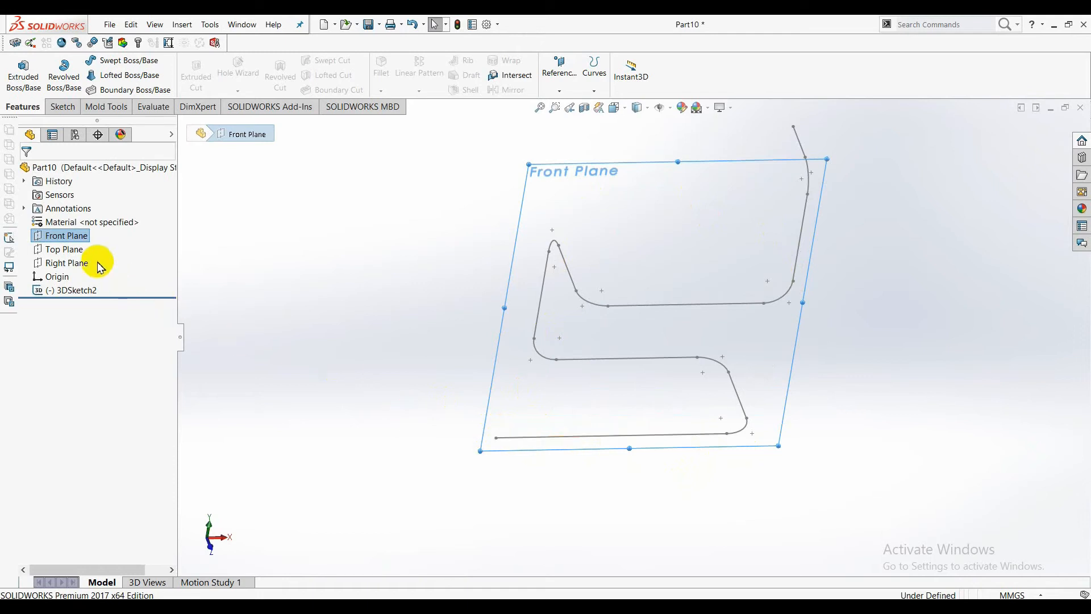
click(77, 253)
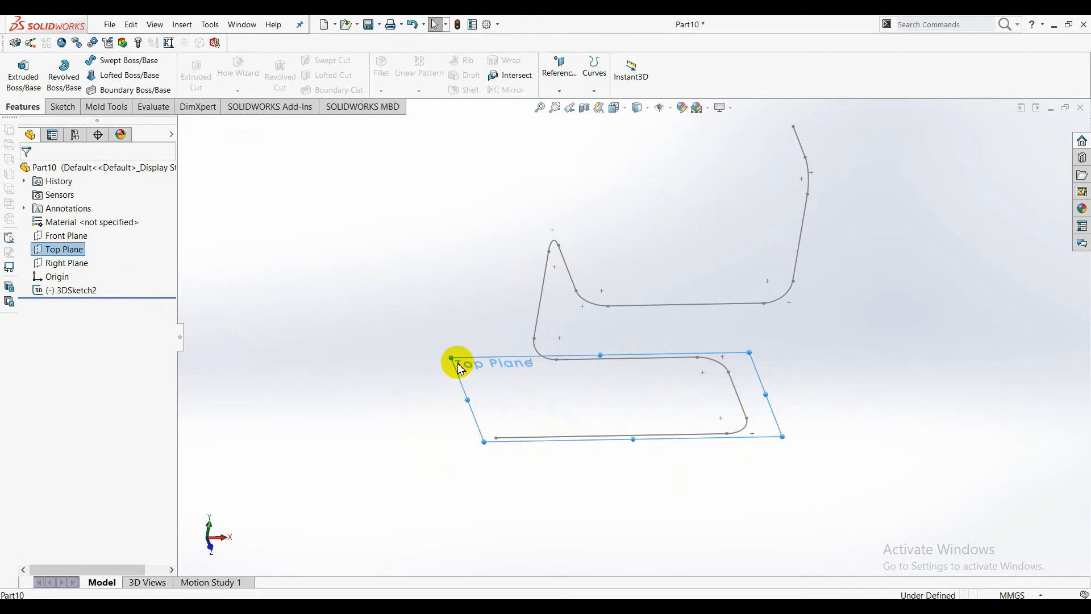
scroll(514, 445, down, 3)
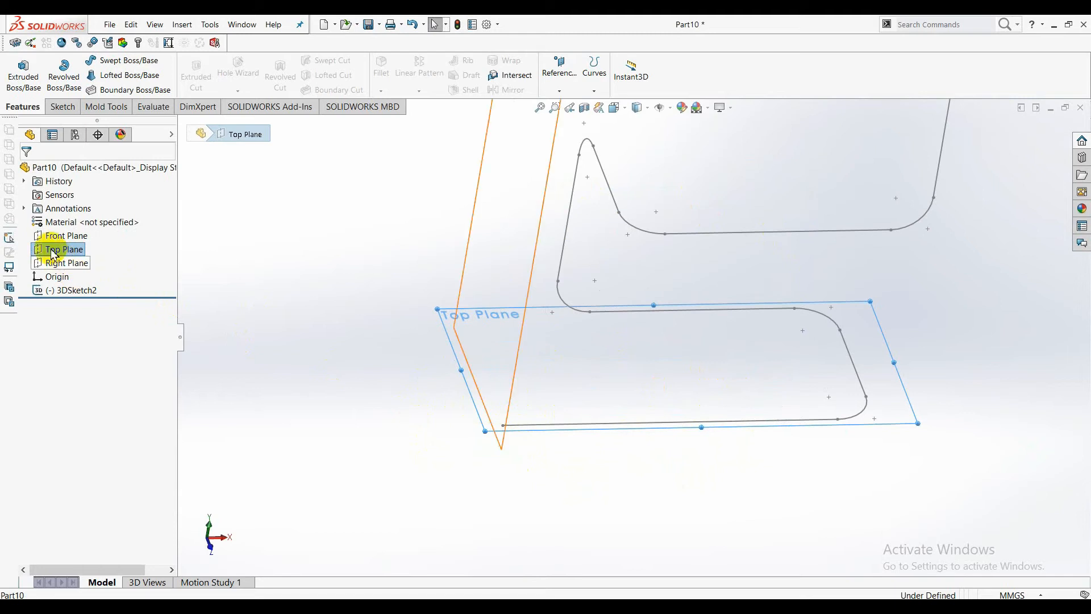
click(75, 237)
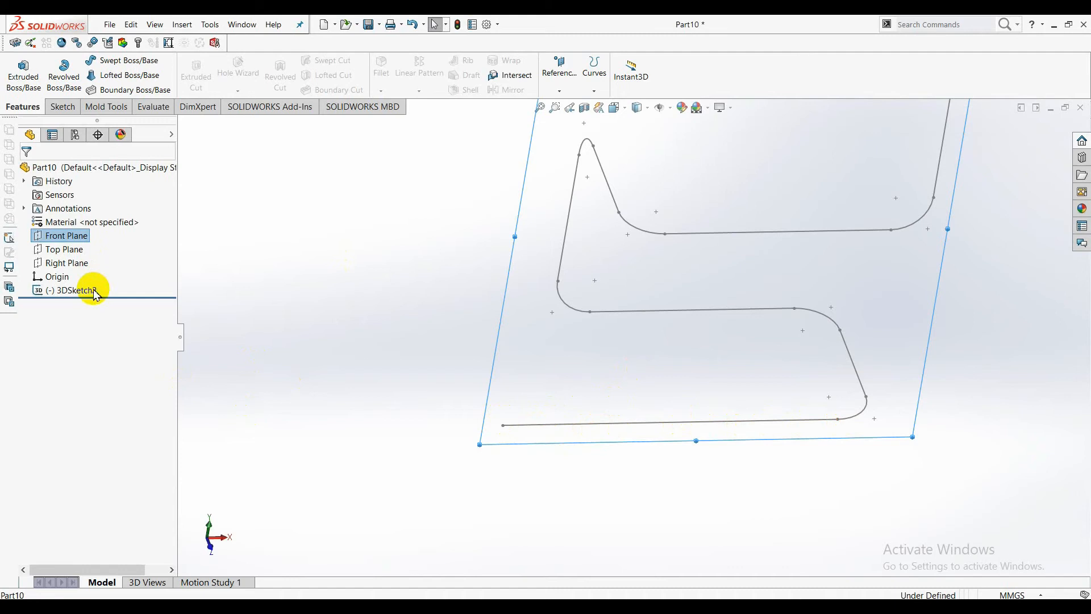
click(73, 252)
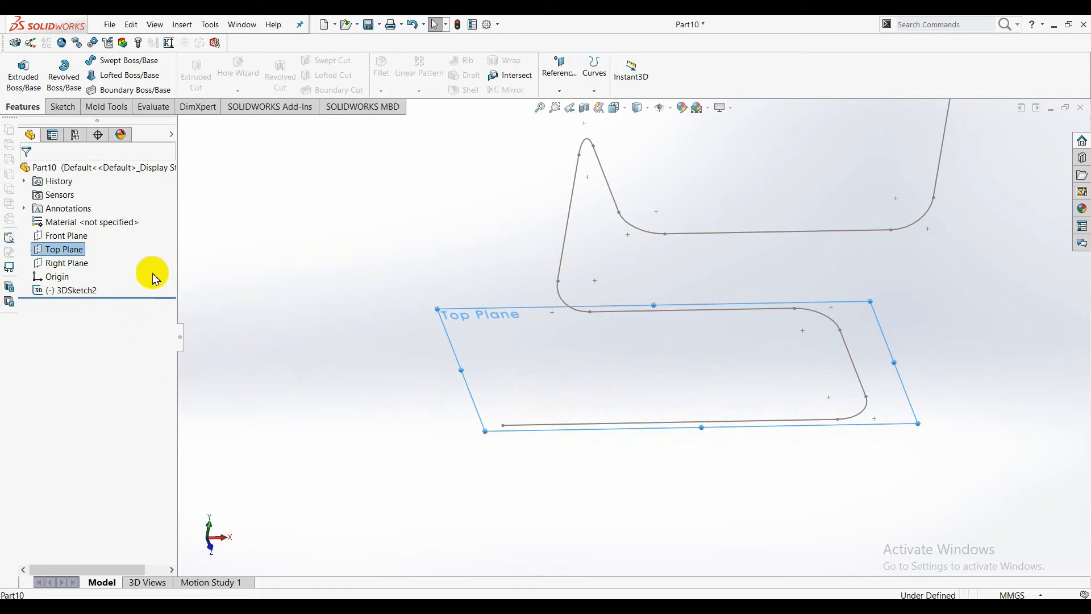
Step: Start a new sketch on the Right Plane, viewed from the right, at the start of the path
click(79, 264)
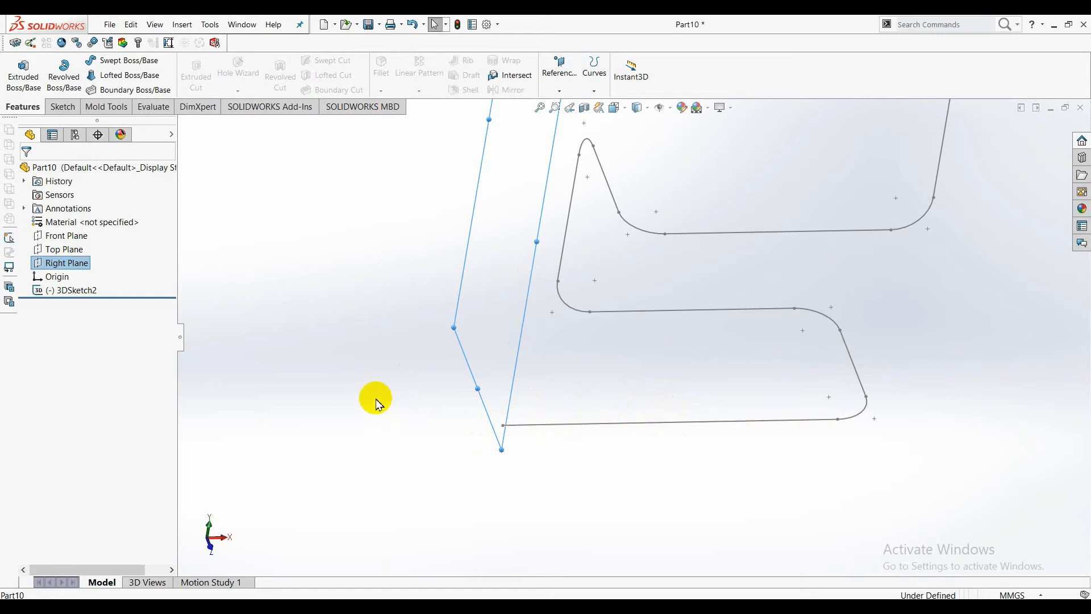
middle_drag(655, 443, 695, 473)
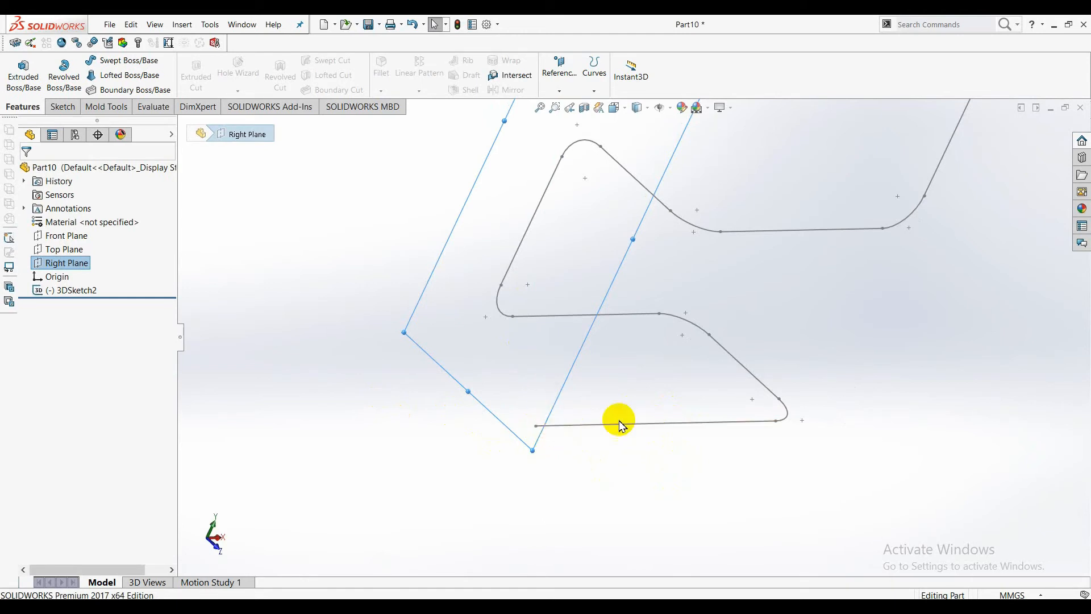
scroll(618, 371, up, 3)
scroll(577, 335, down, 2)
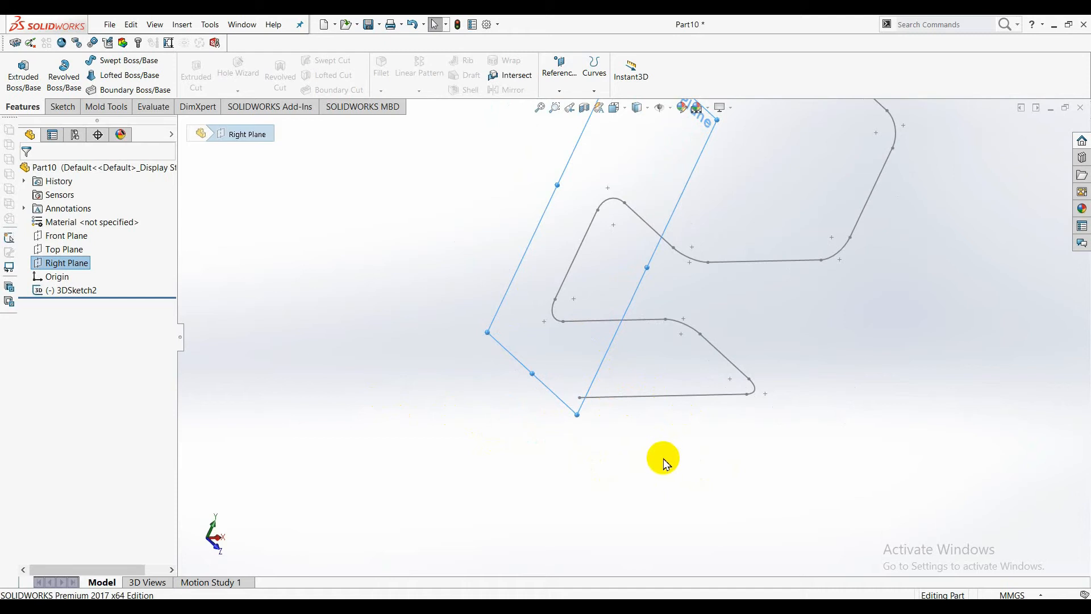
key(ctrl+4)
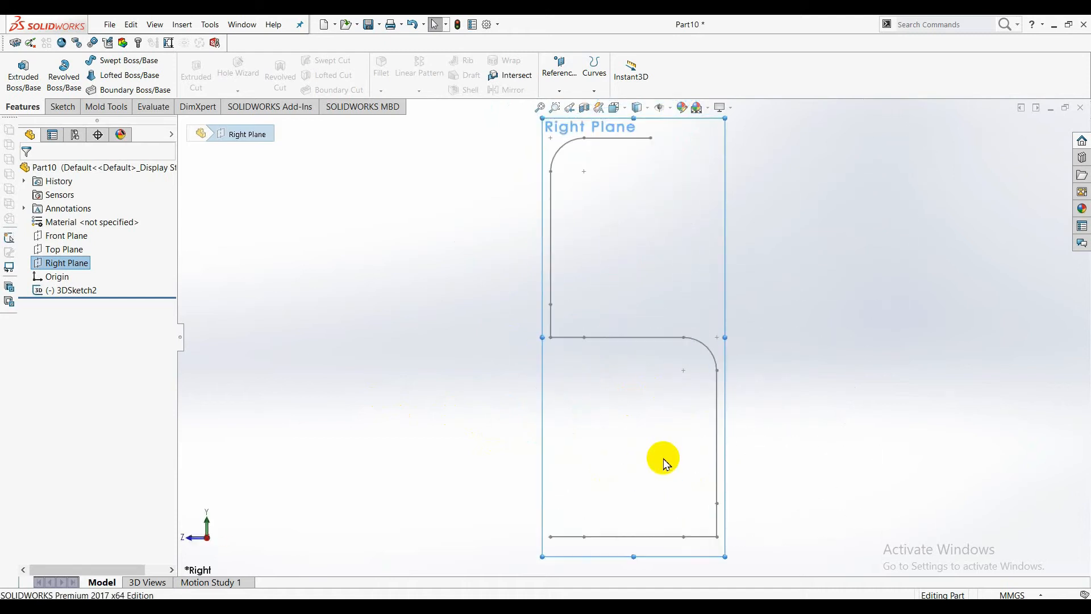
scroll(579, 554, down, 1)
scroll(591, 537, down, 3)
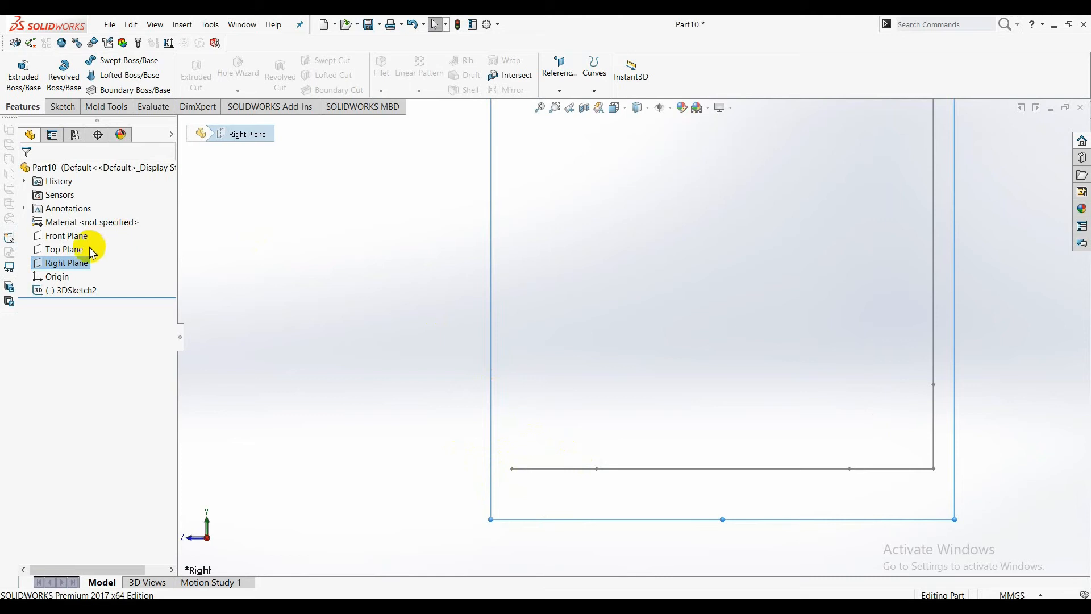
right_click(77, 269)
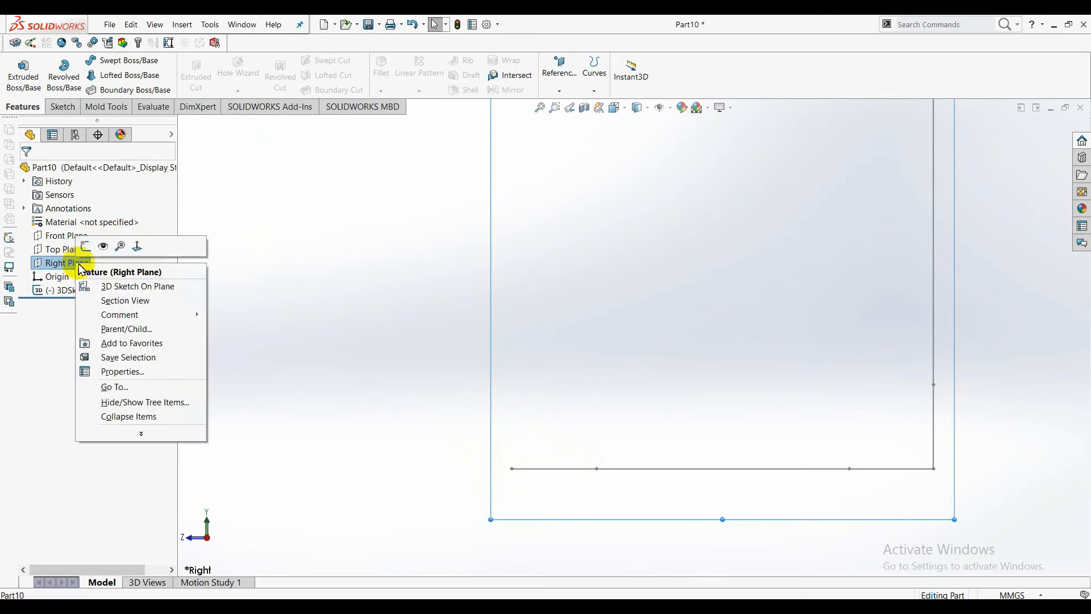
click(85, 246)
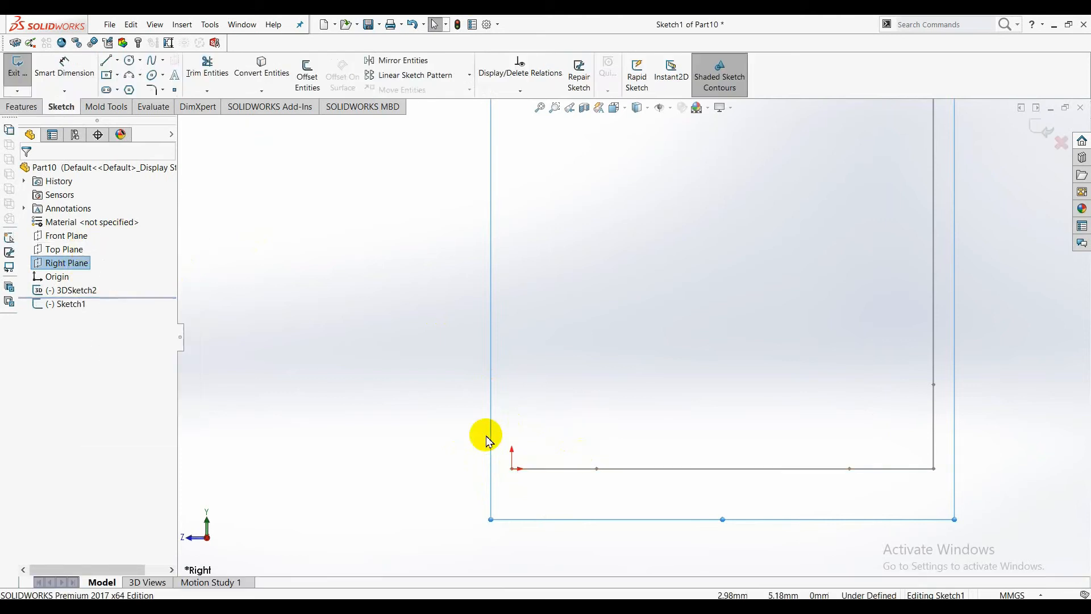
Step: Sketch the profile's upper outline above the origin: an about 2.3 mm horizontal line, a notch with sloped sides and flat base, another horizontal line
scroll(562, 479, down, 1)
scroll(534, 431, down, 2)
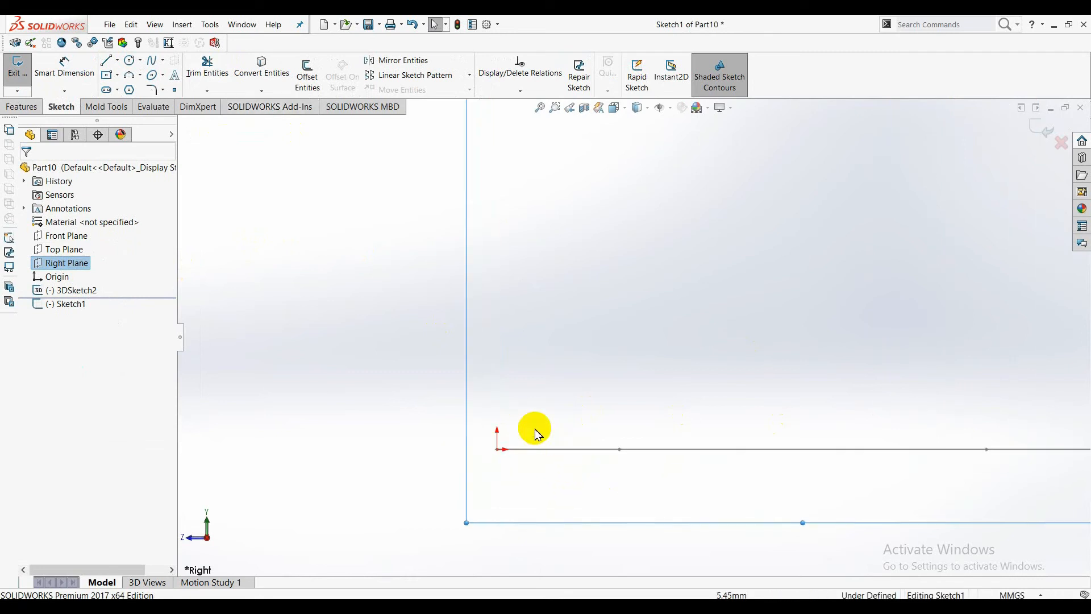
scroll(516, 461, down, 1)
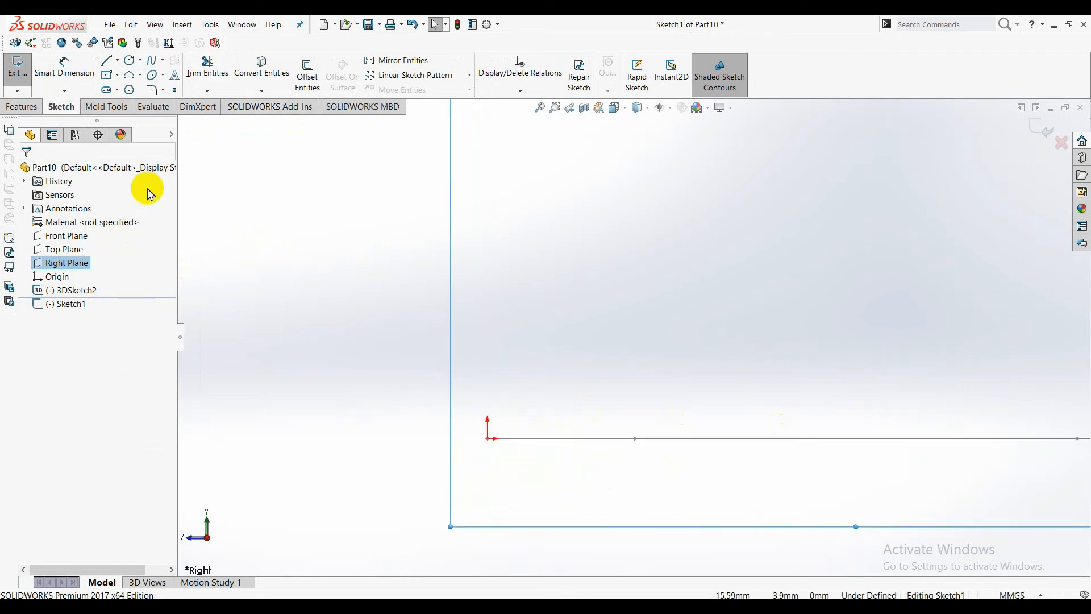
click(117, 64)
click(117, 78)
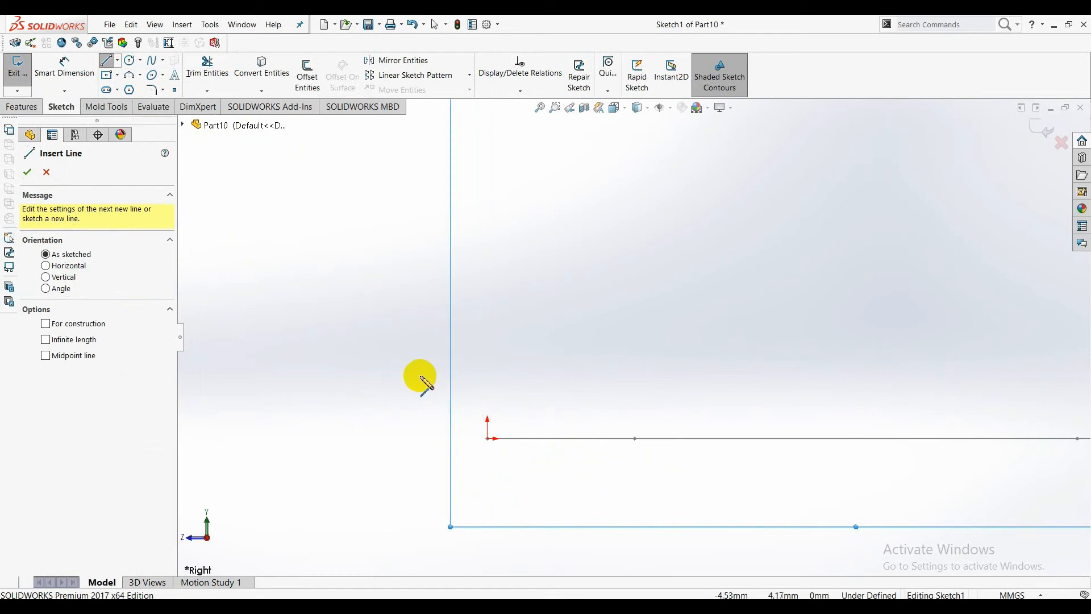
key(Escape)
click(409, 370)
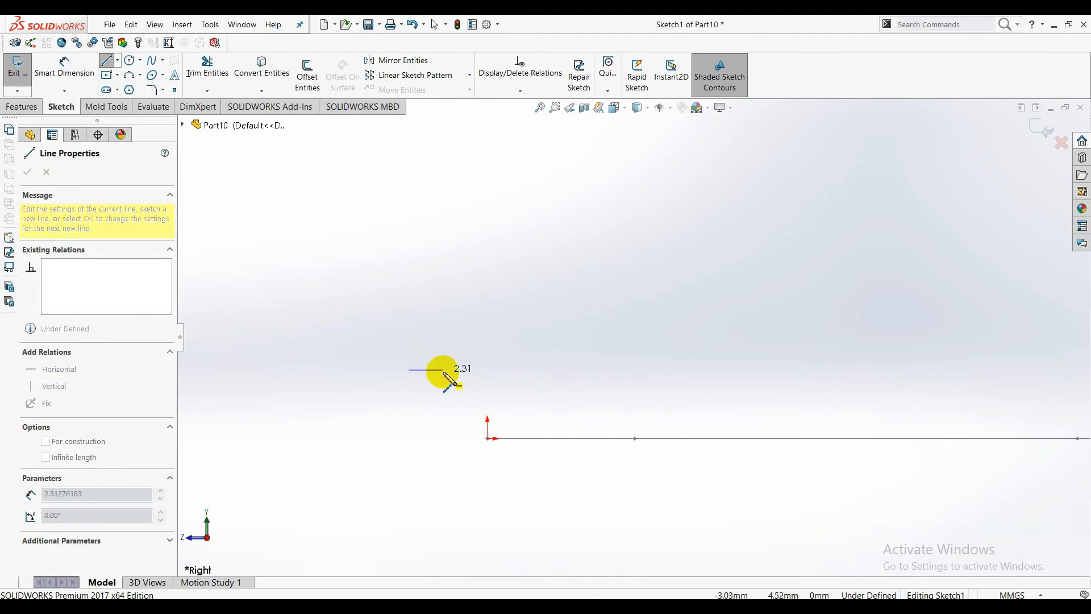
click(443, 370)
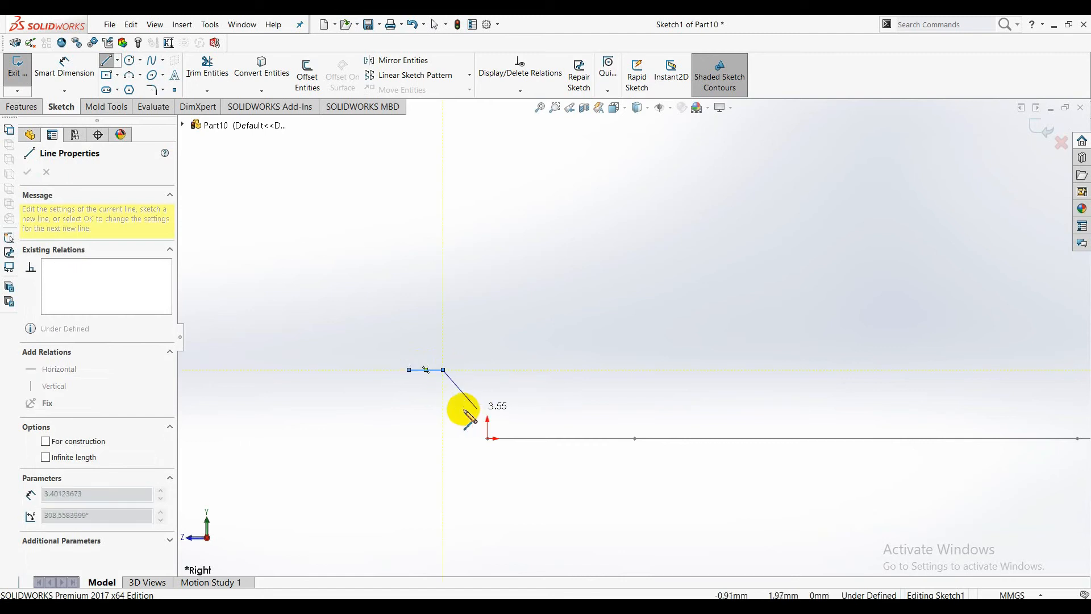
click(468, 409)
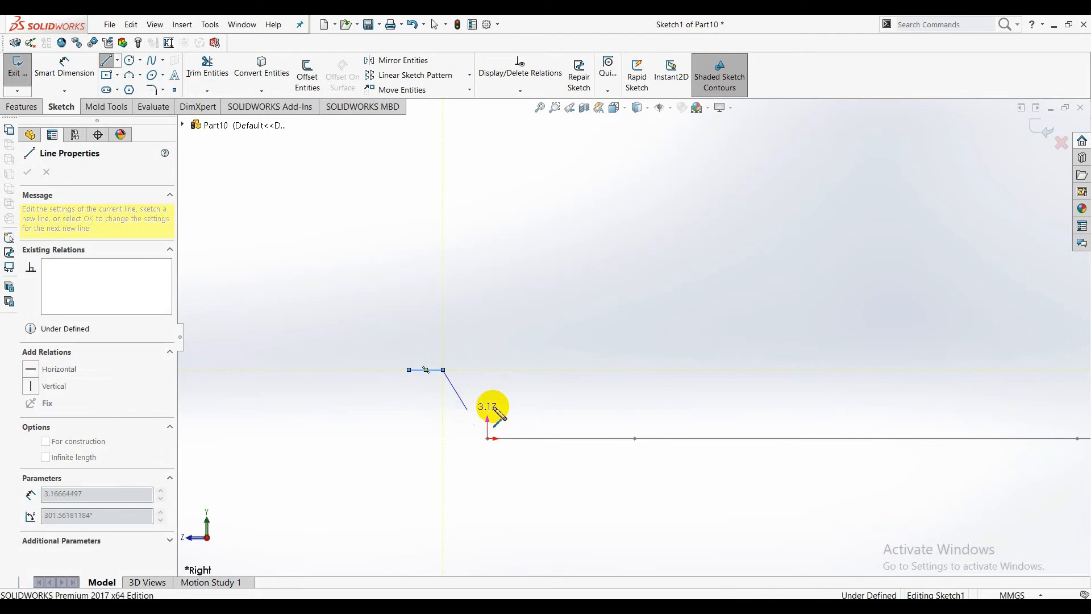
click(508, 409)
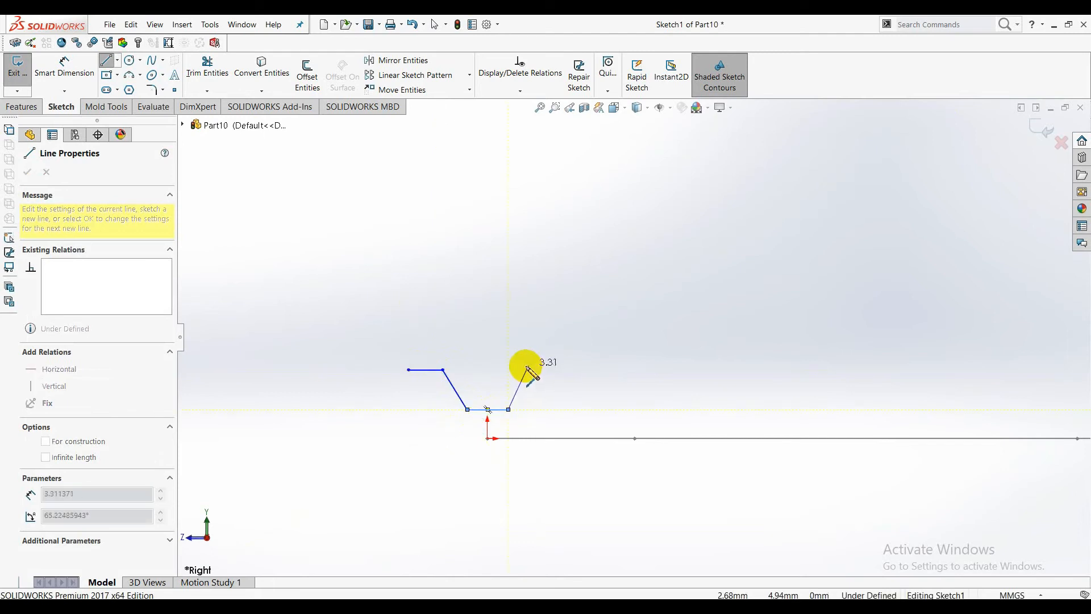
click(525, 370)
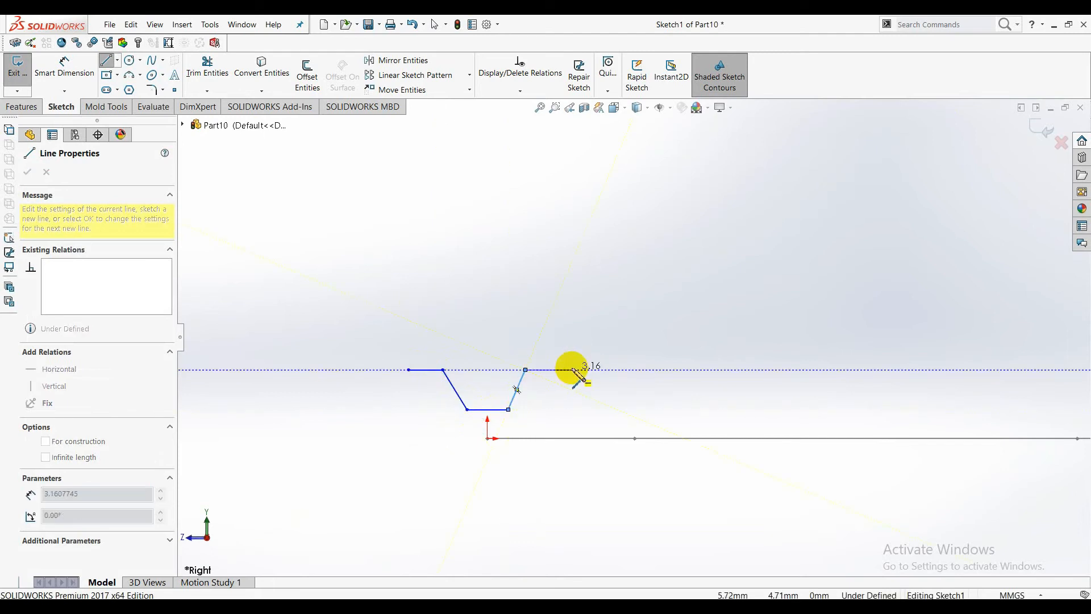
click(565, 370)
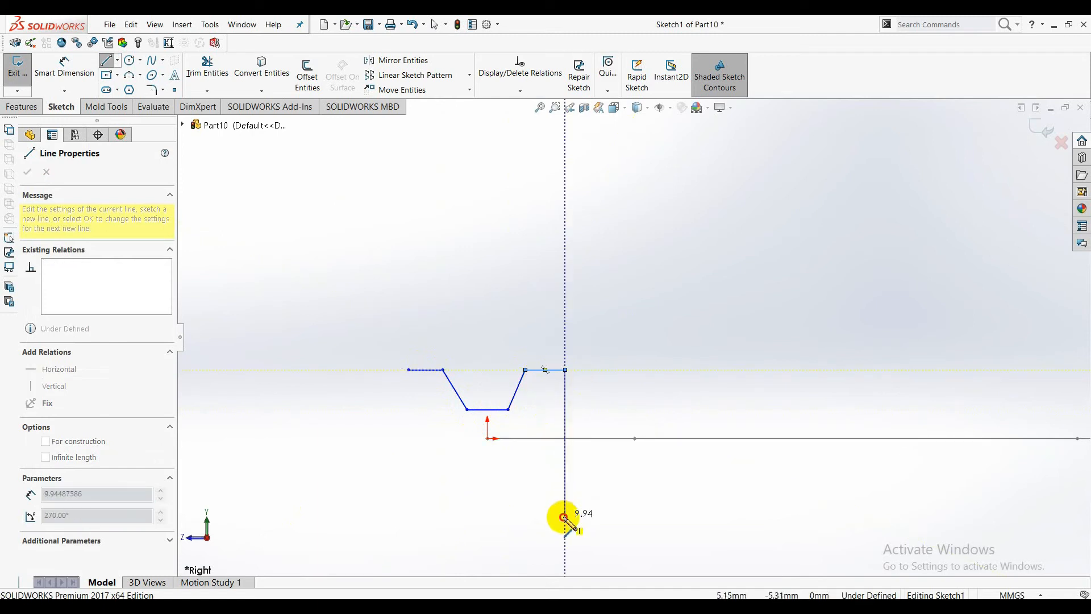
Step: Close the profile with an about 9.9 mm vertical line down, a mirrored-looking lower notch below the origin and a vertical line to the start point
click(564, 517)
click(525, 516)
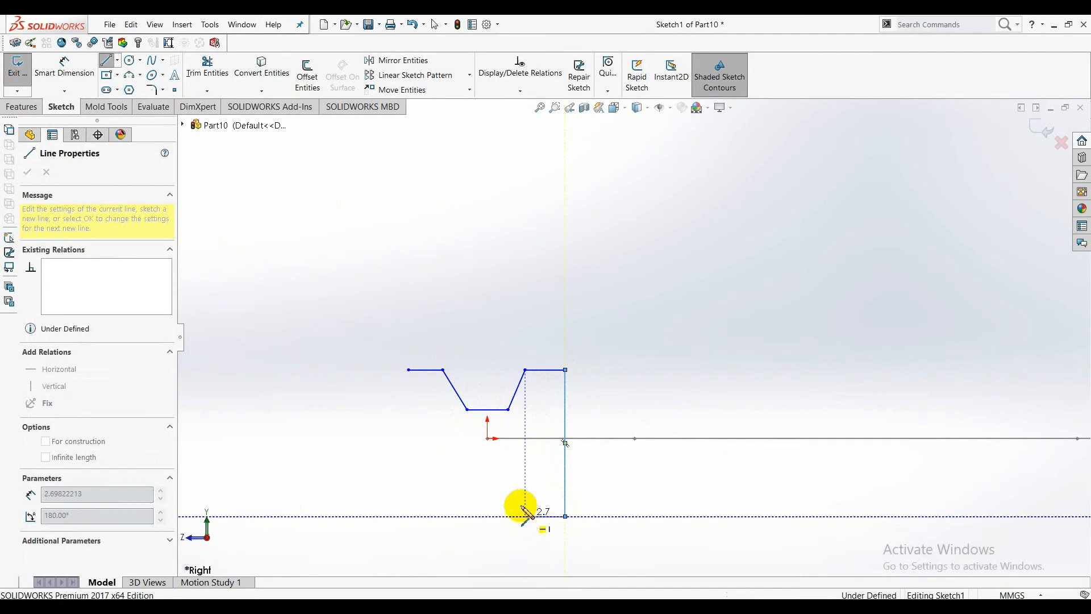
click(509, 469)
click(467, 470)
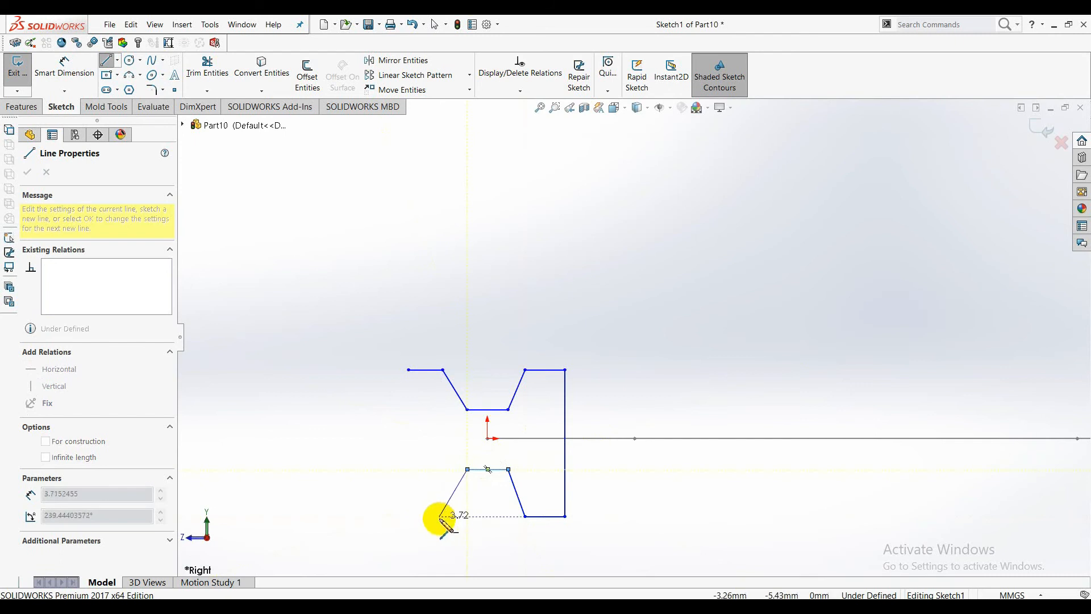
click(443, 511)
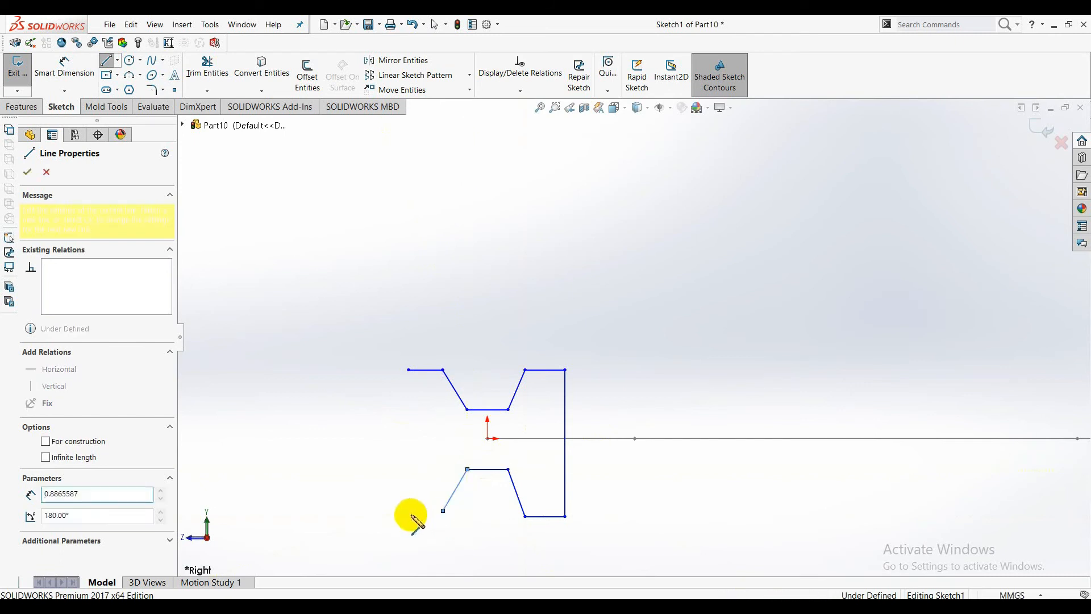
click(409, 511)
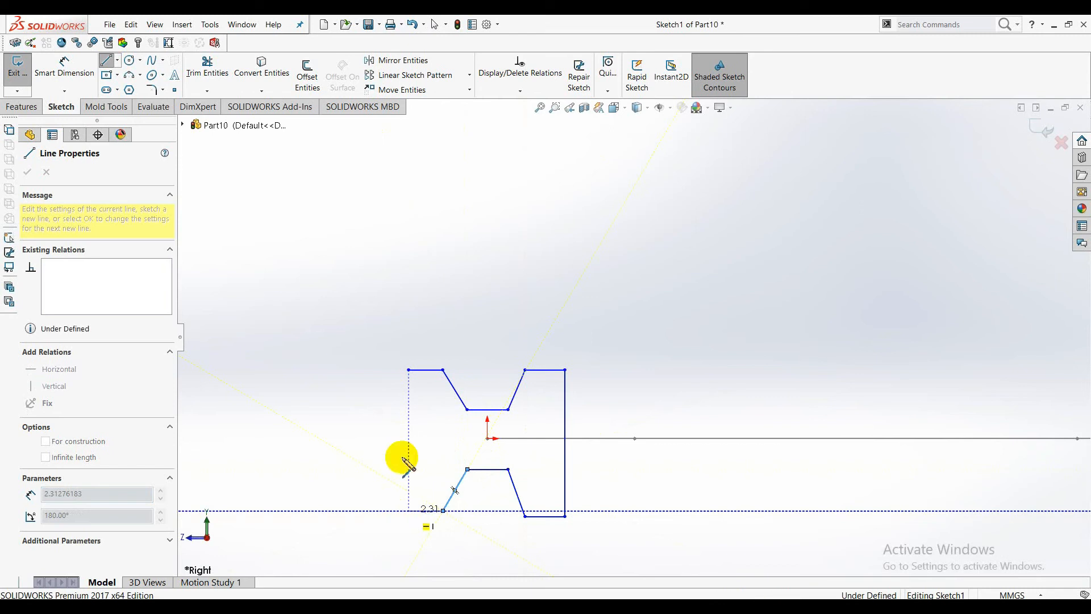
click(409, 370)
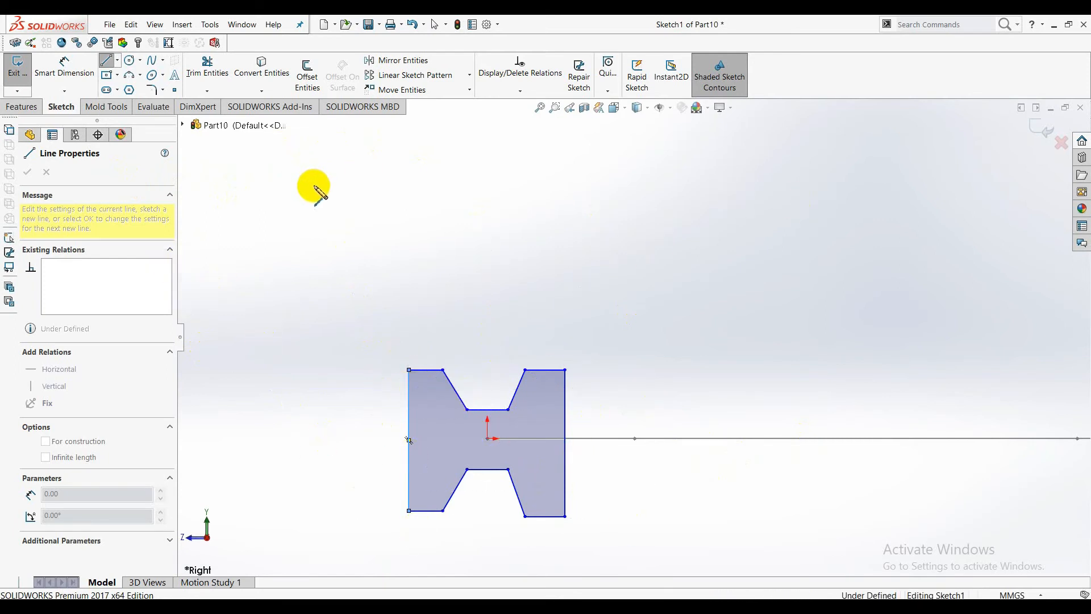
key(Escape)
key(Escape)
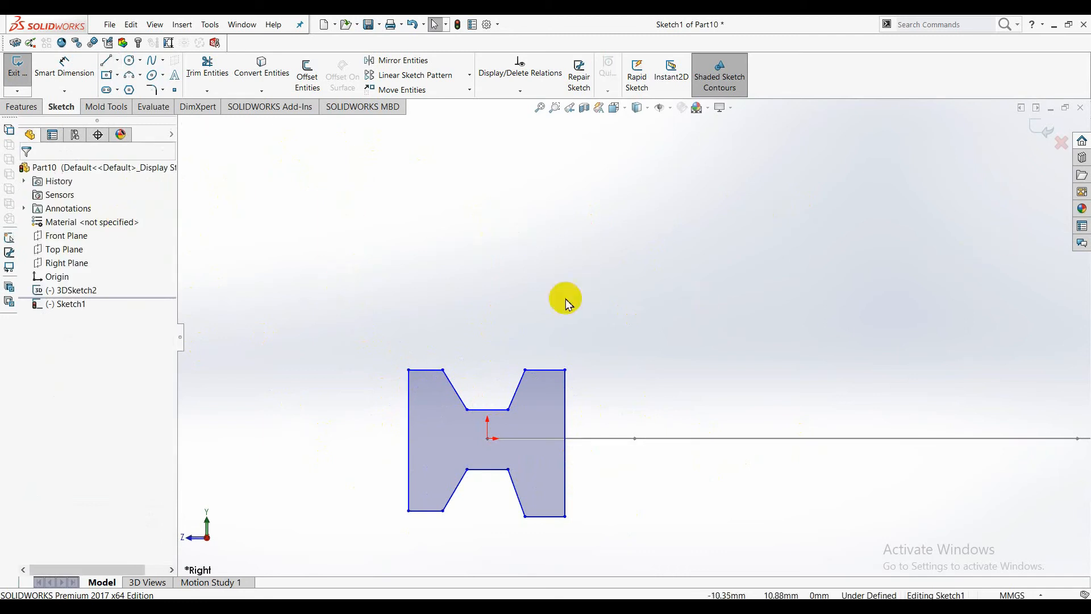
Step: Start a Swept Boss/Base and select the closed notched sketch at the origin as its sketch profile
scroll(733, 367, up, 3)
mouse_move(750, 370)
middle_down()
mouse_move(809, 346)
mouse_move(769, 414)
middle_up()
scroll(676, 380, up, 3)
scroll(672, 328, down, 2)
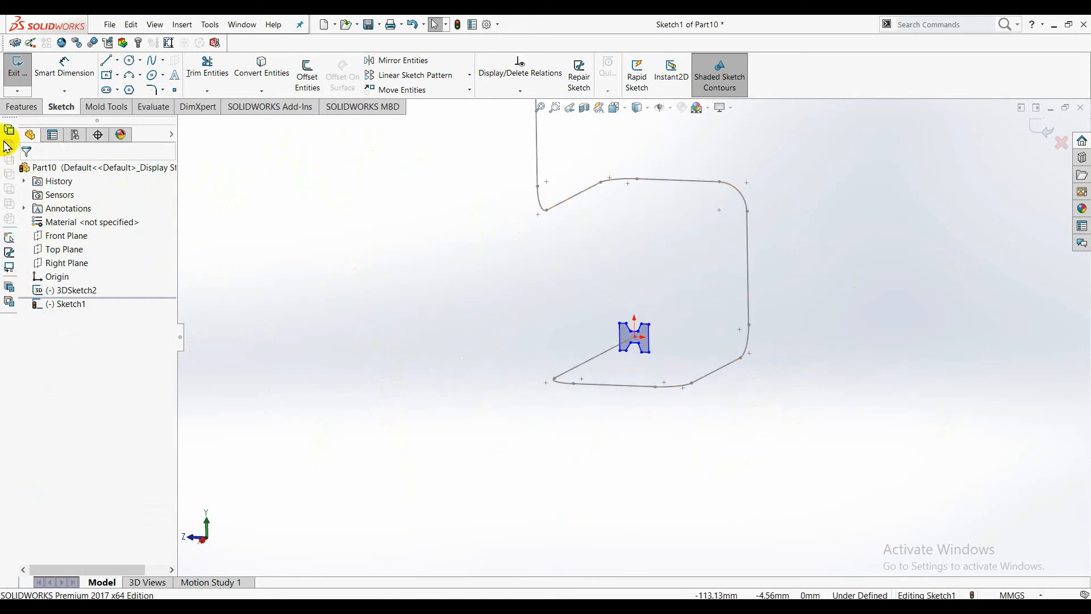
click(22, 107)
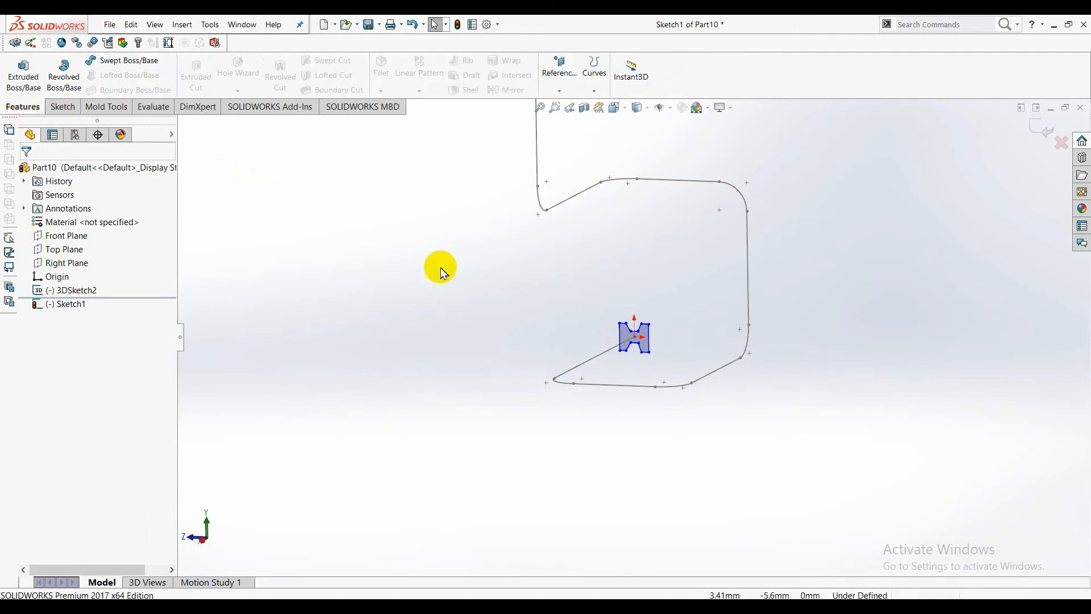
click(123, 64)
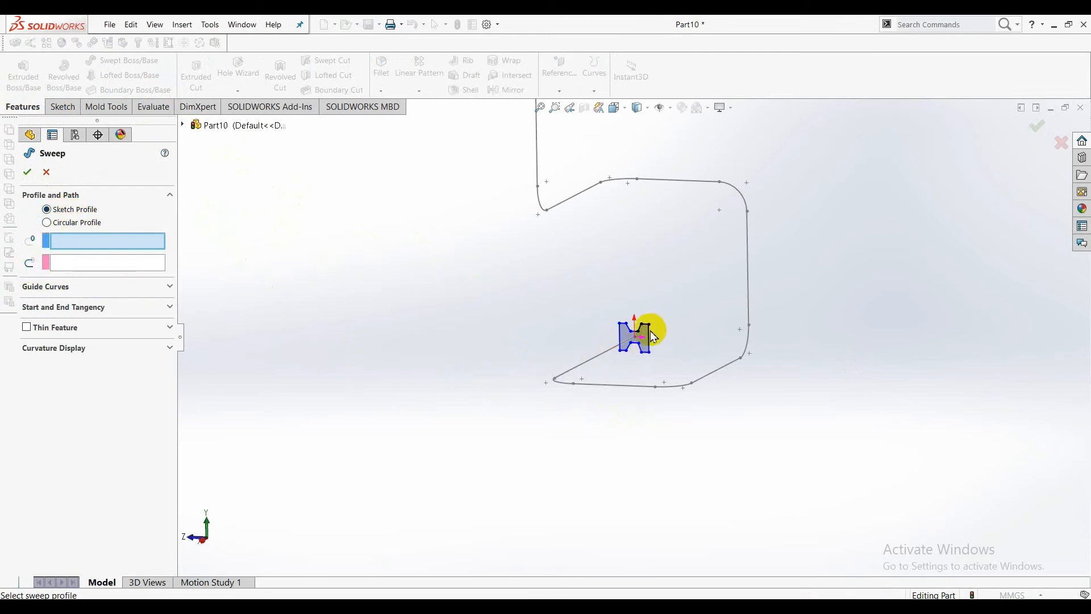
scroll(654, 337, up, 3)
drag(677, 395, 566, 297)
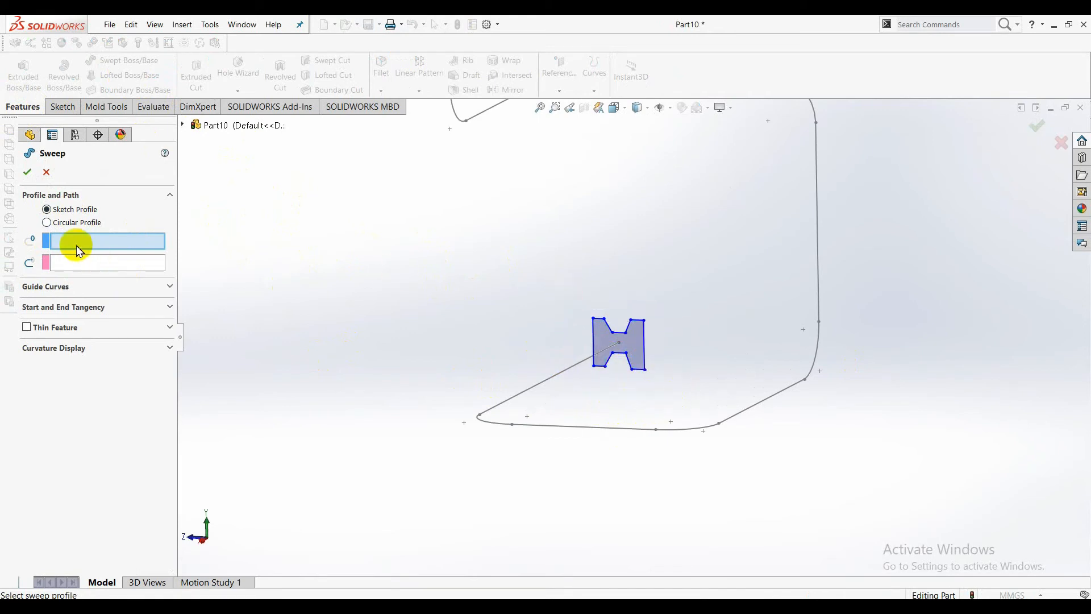
click(648, 343)
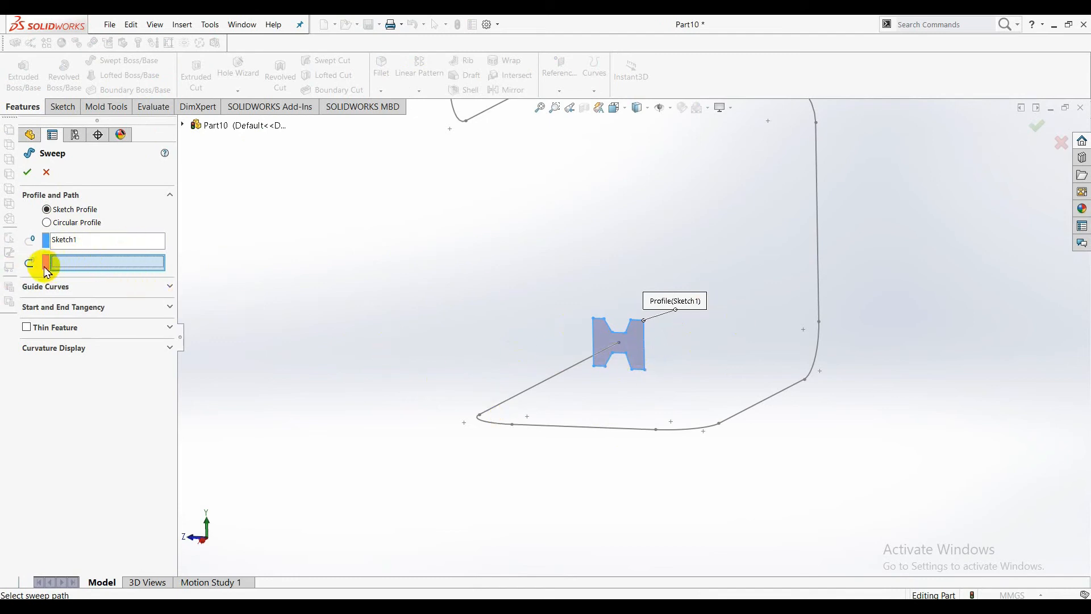
Step: Select the filleted 3D sketch as the sweep path and apply the sweep
scroll(811, 360, up, 2)
scroll(791, 327, up, 5)
mouse_move(805, 313)
middle_down()
mouse_move(853, 330)
mouse_move(920, 426)
middle_up()
scroll(638, 324, down, 3)
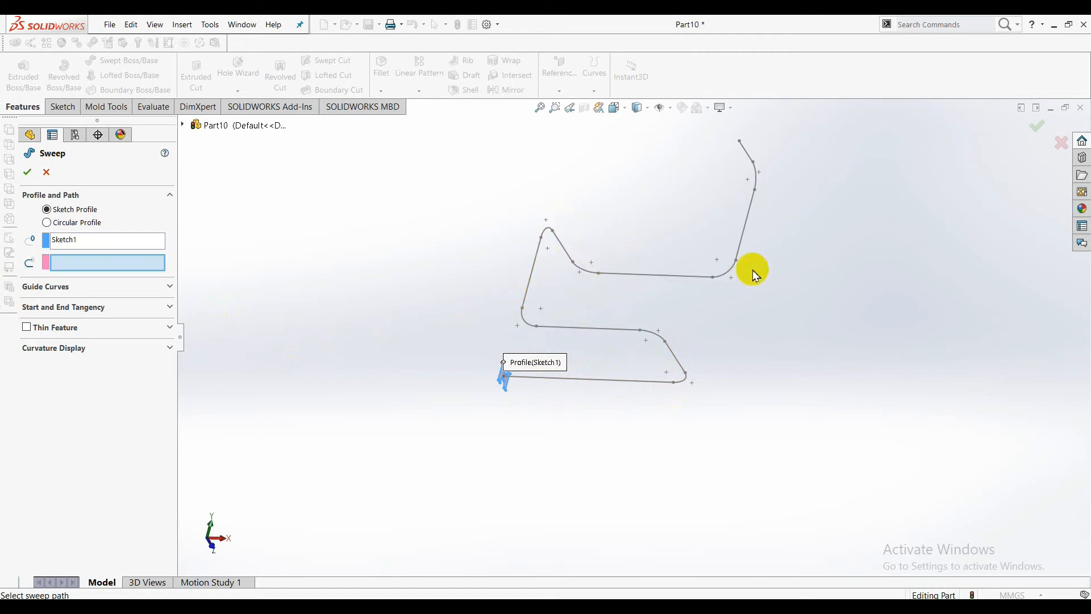
click(604, 386)
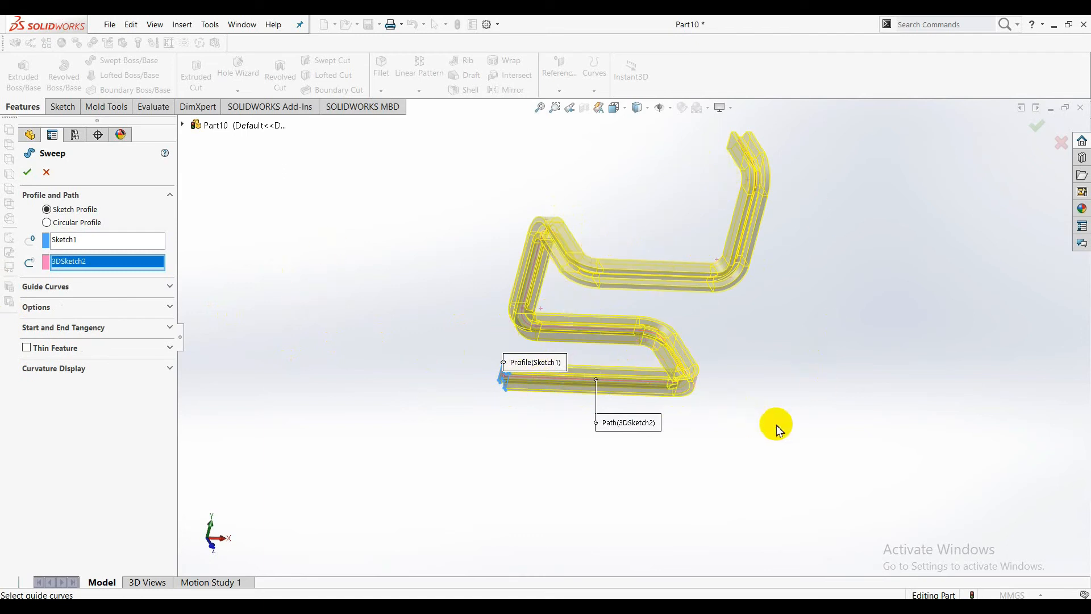
middle_drag(830, 366, 857, 385)
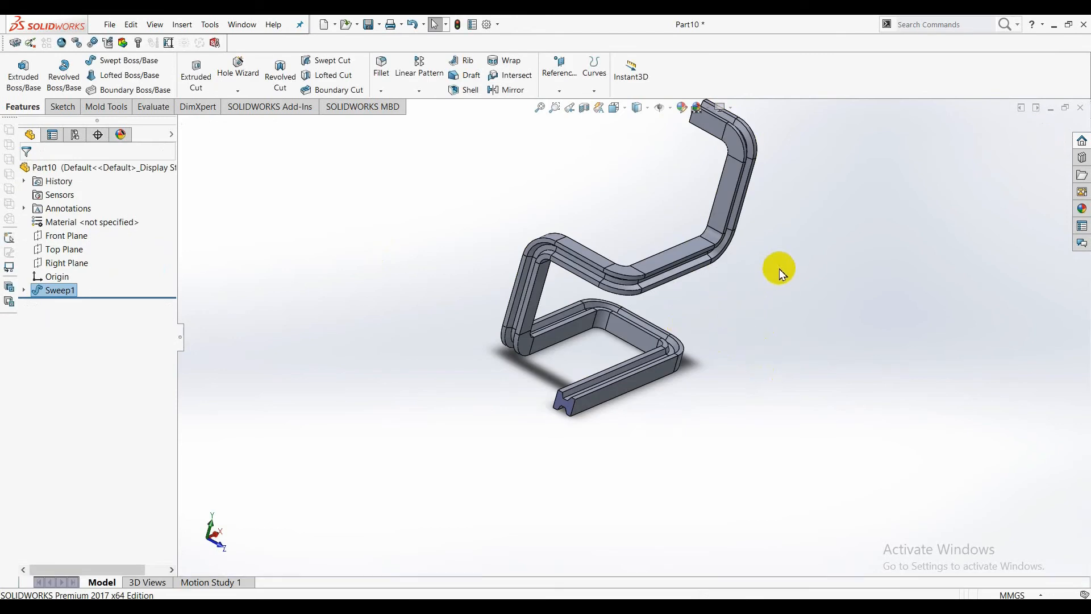
Step: Examine the ISO profile types and square tube sizes offered for a weldment Structural Member, and leave the command without creating a member
middle_drag(750, 268, 684, 341)
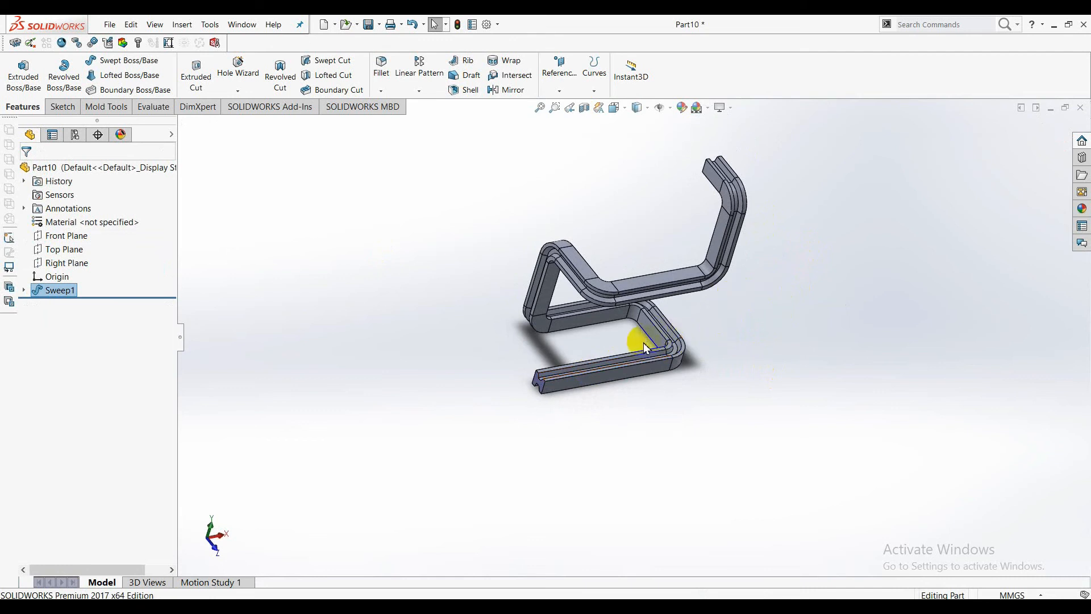
scroll(603, 364, down, 6)
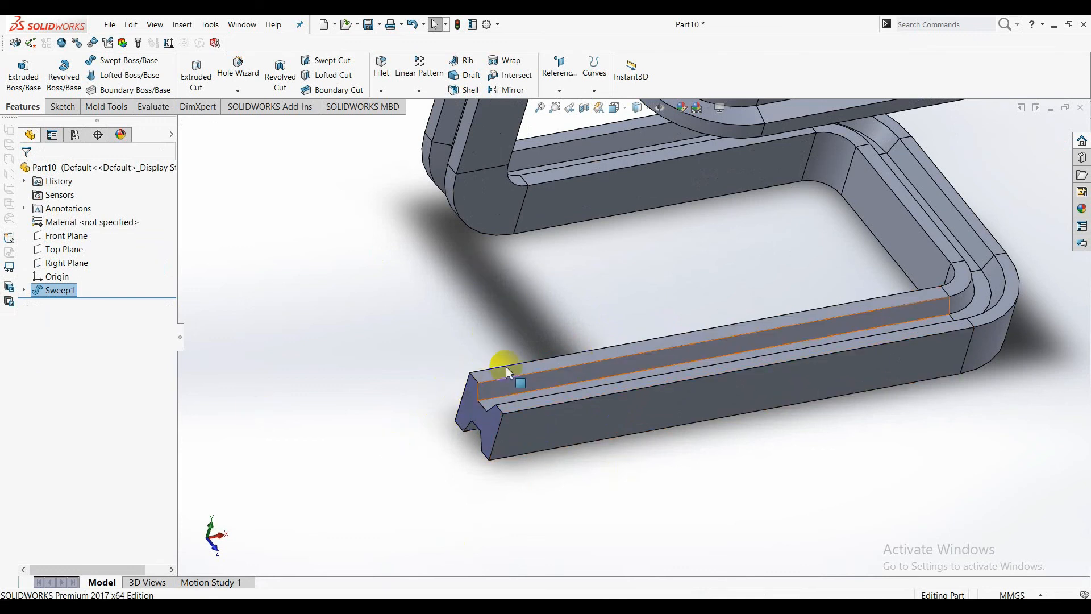
click(181, 25)
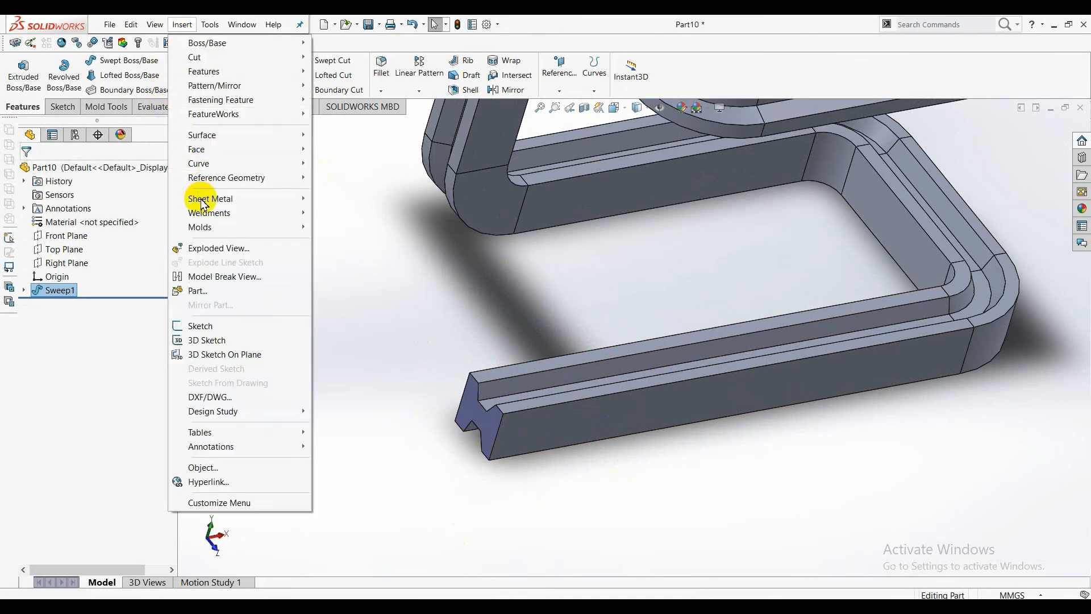
mouse_move(207, 216)
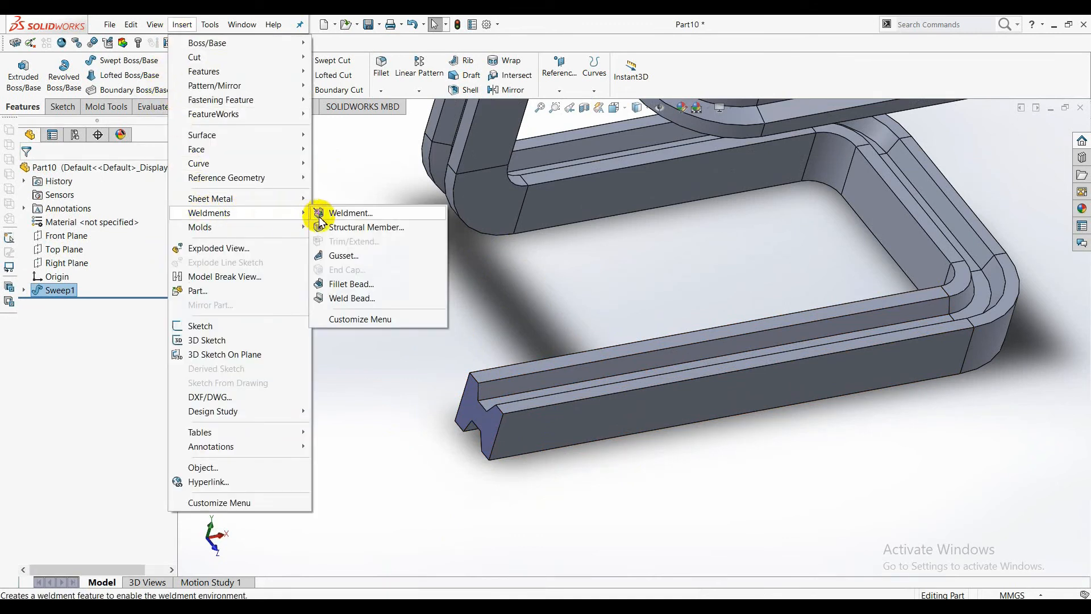
click(343, 228)
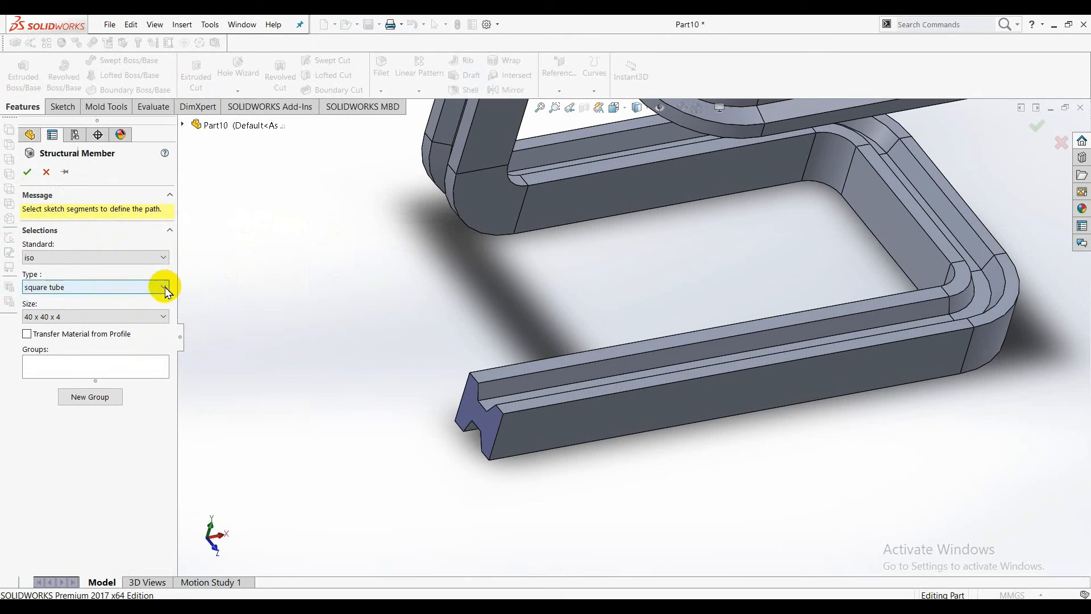
click(161, 290)
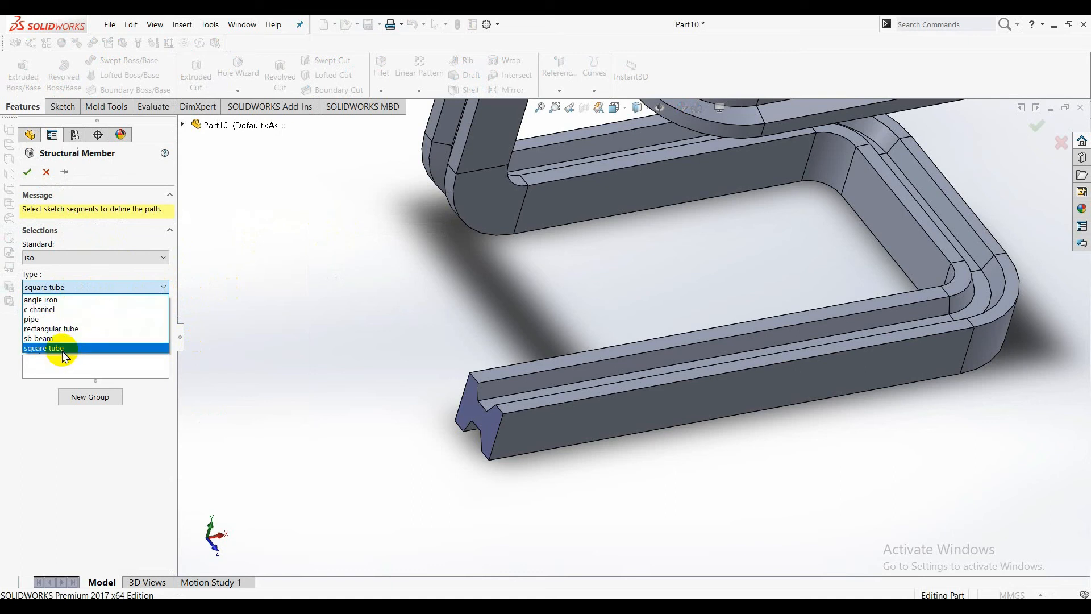
click(181, 272)
click(163, 316)
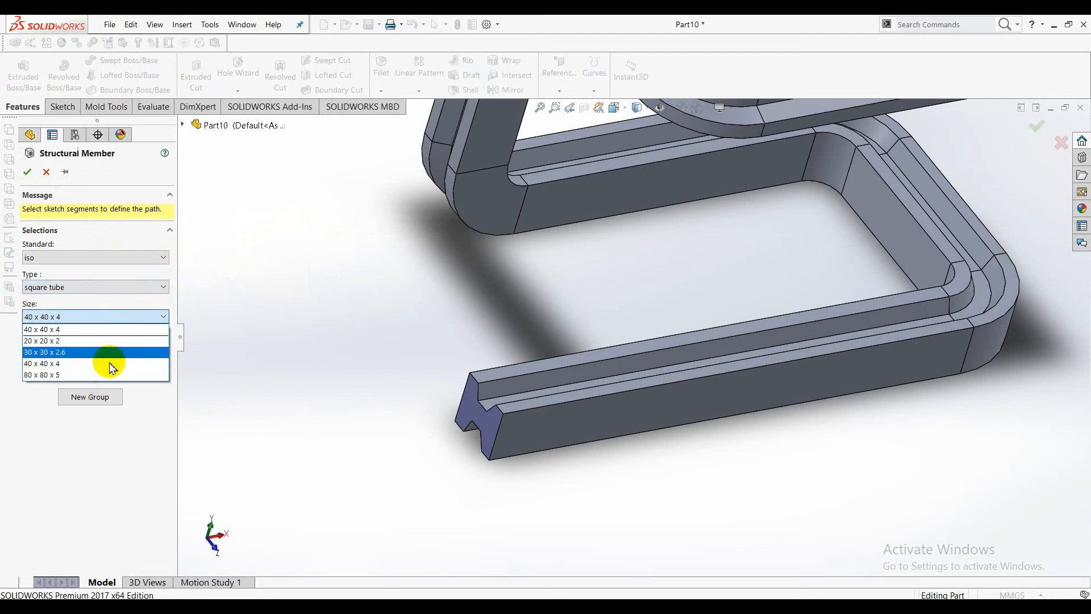
click(295, 274)
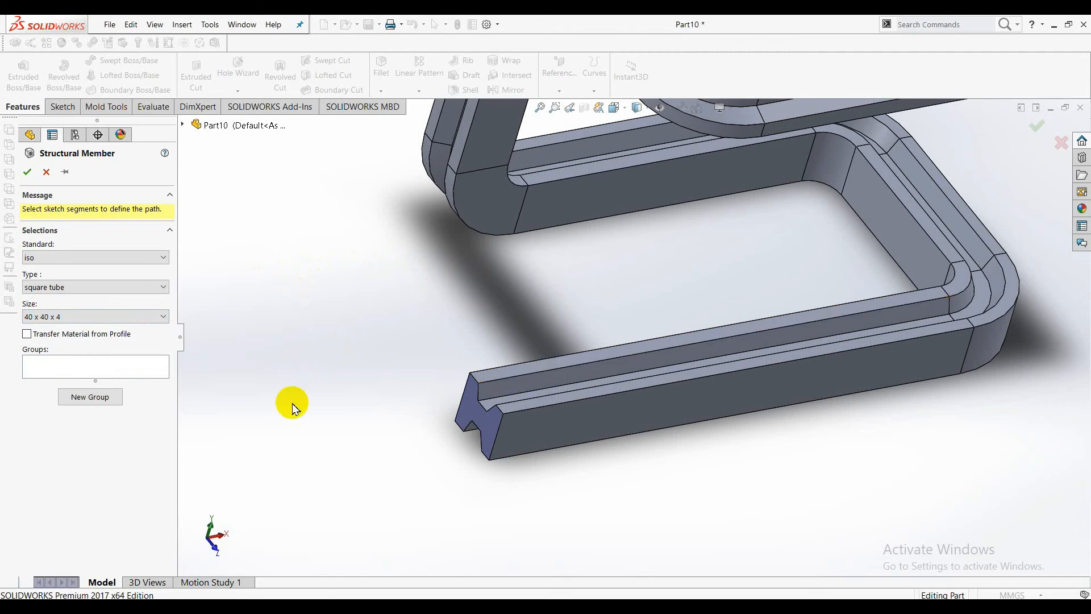
scroll(700, 322, up, 6)
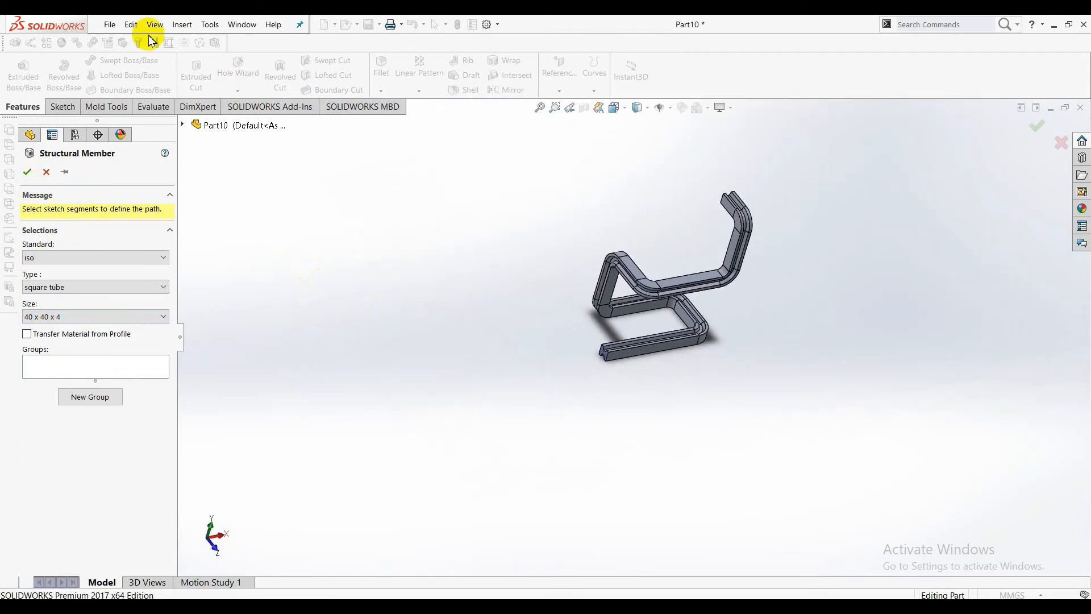
click(49, 177)
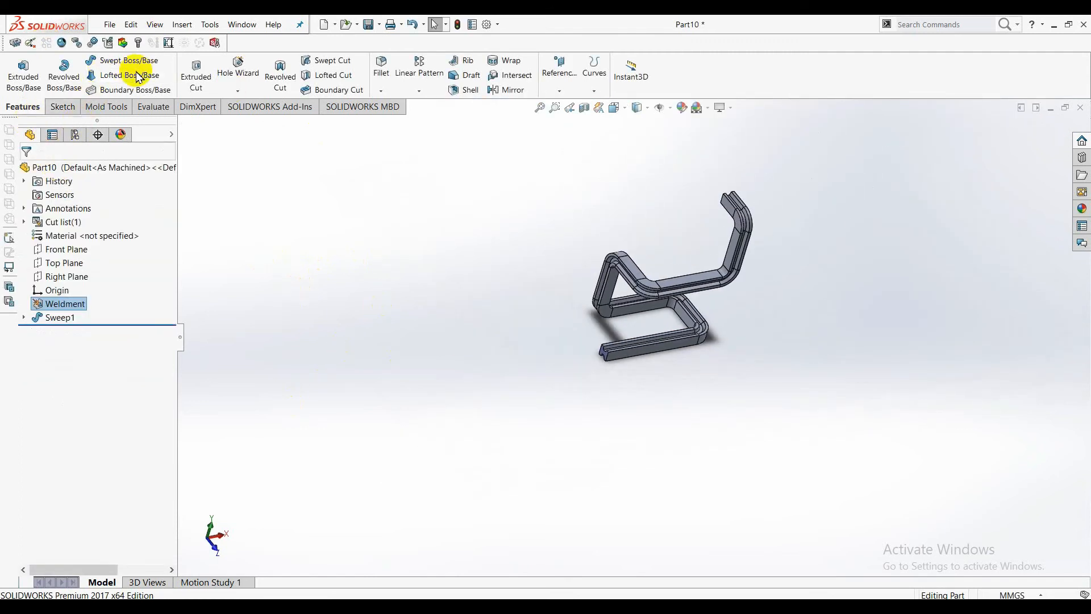
scroll(679, 346, down, 3)
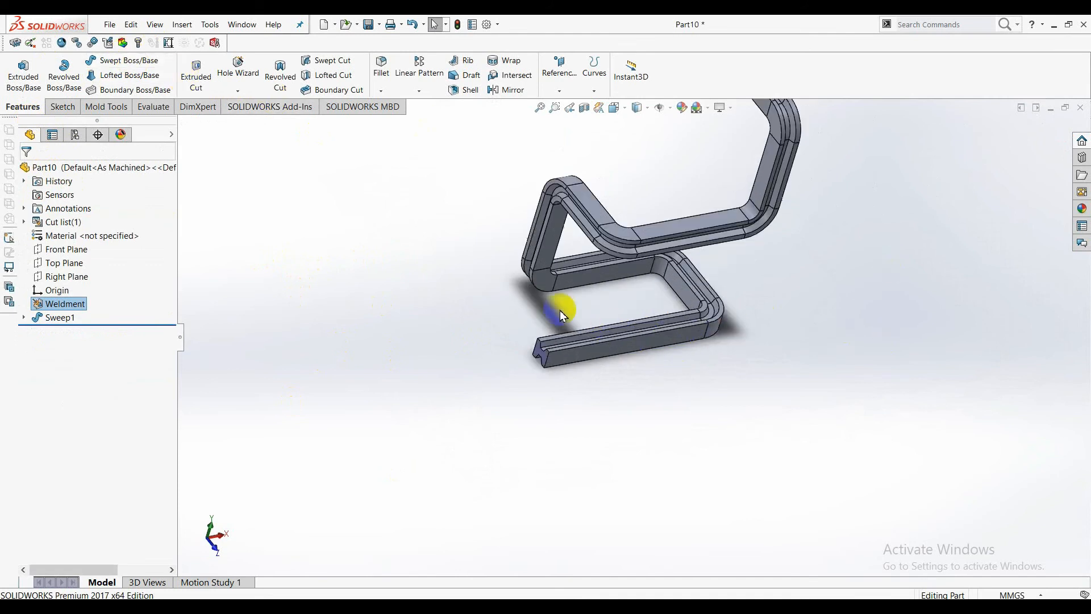
scroll(772, 279, up, 2)
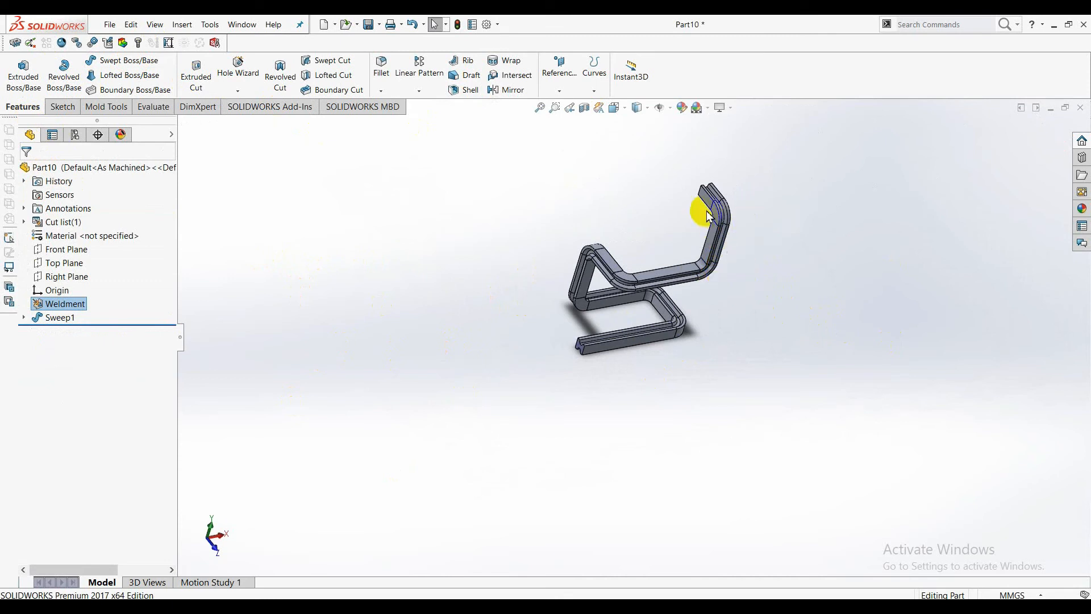
Step: Examine the swept frame, its bends and notched end profile, and the commands offered for weldments
scroll(657, 246, down, 3)
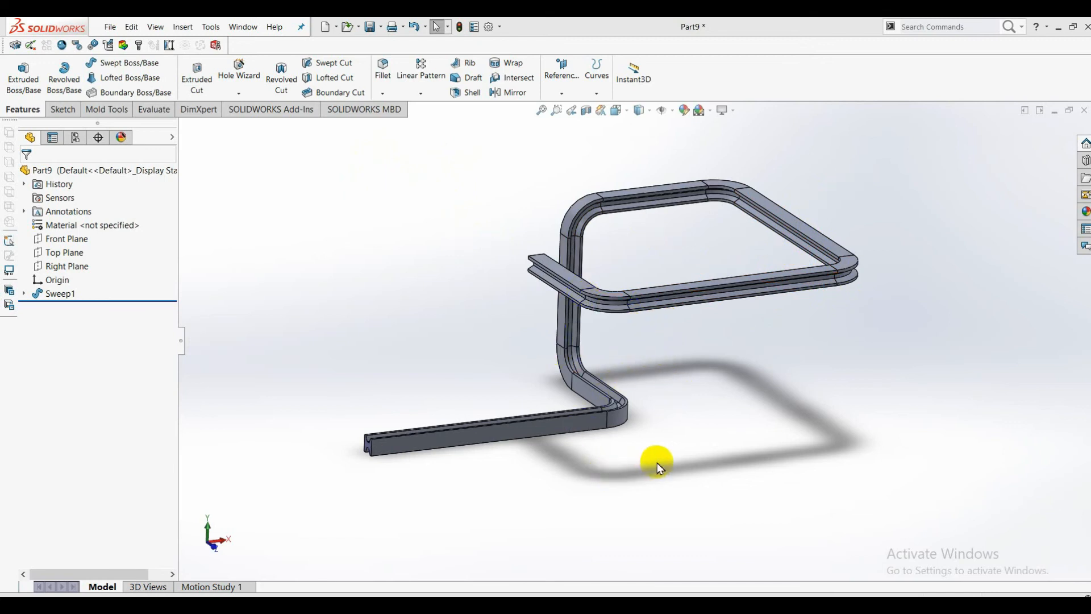
mouse_move(714, 368)
middle_down()
mouse_move(753, 394)
mouse_move(738, 366)
mouse_move(706, 343)
mouse_move(726, 387)
middle_up()
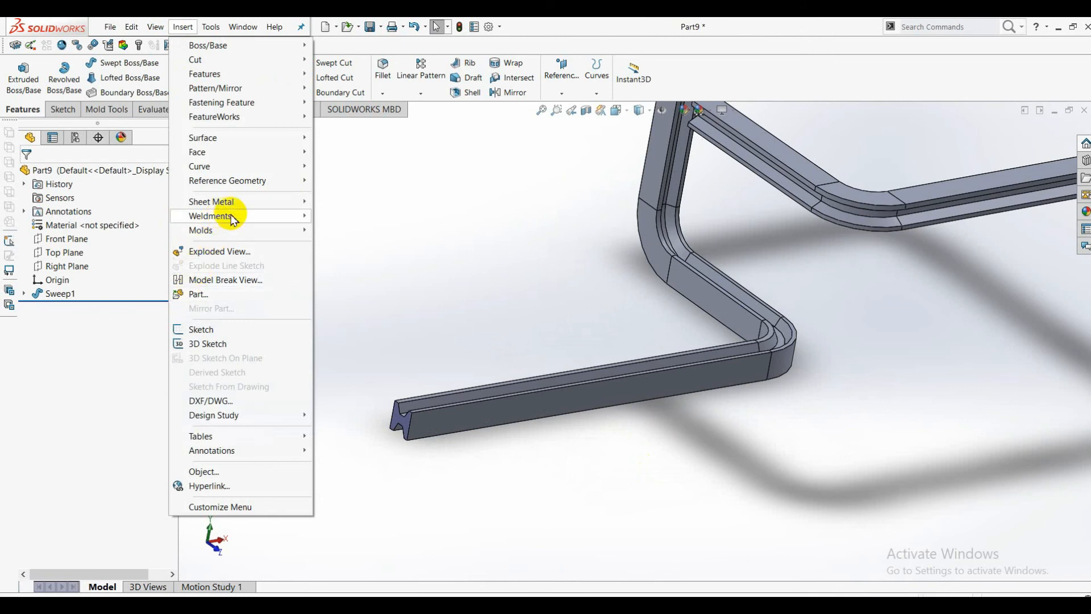
mouse_move(233, 218)
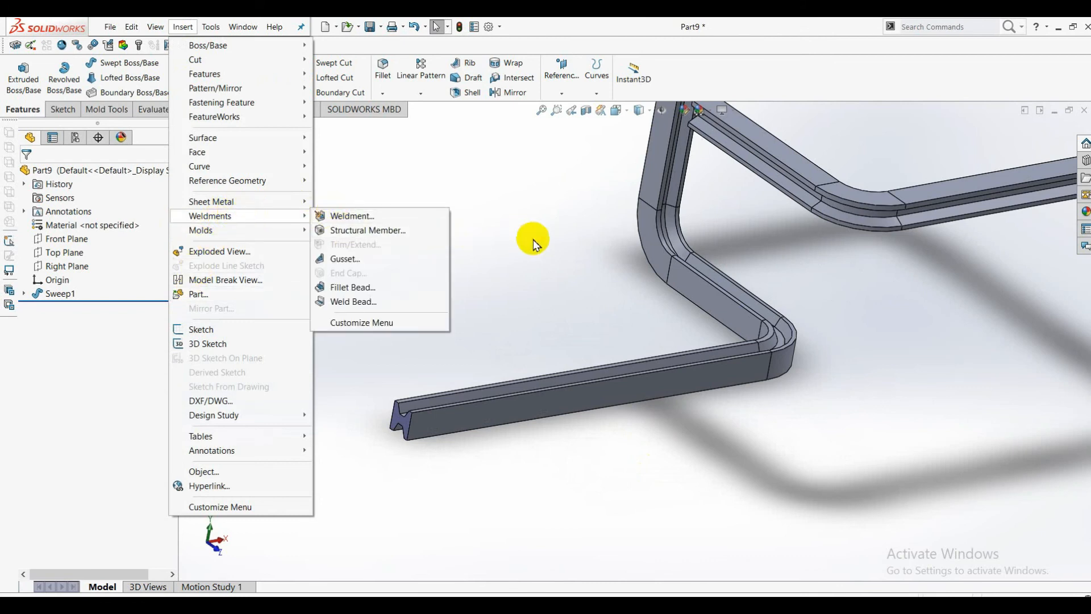
click(929, 369)
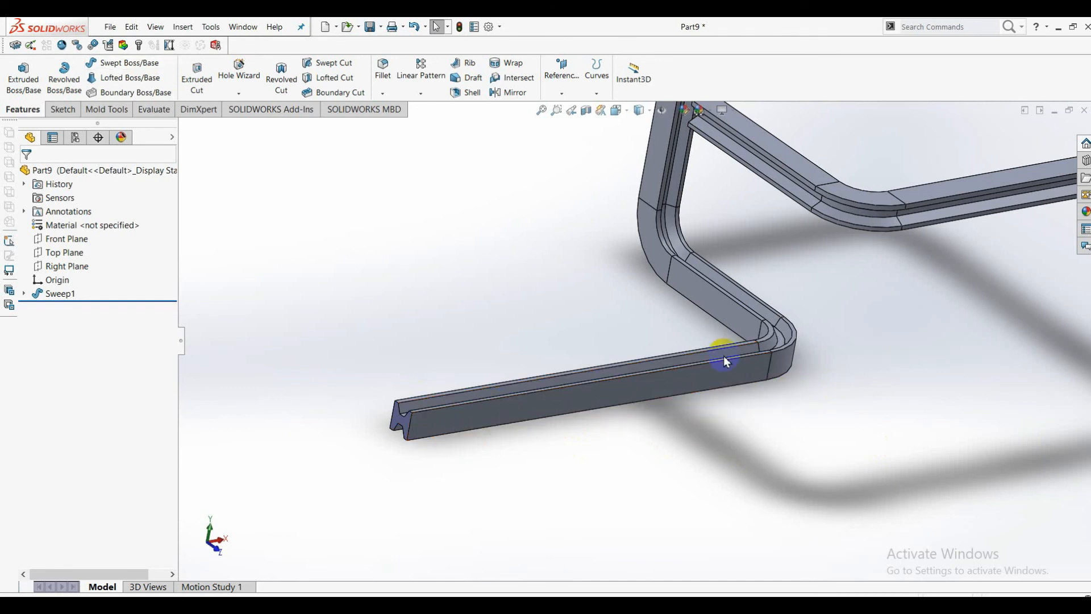
scroll(719, 358, up, 3)
scroll(607, 362, down, 2)
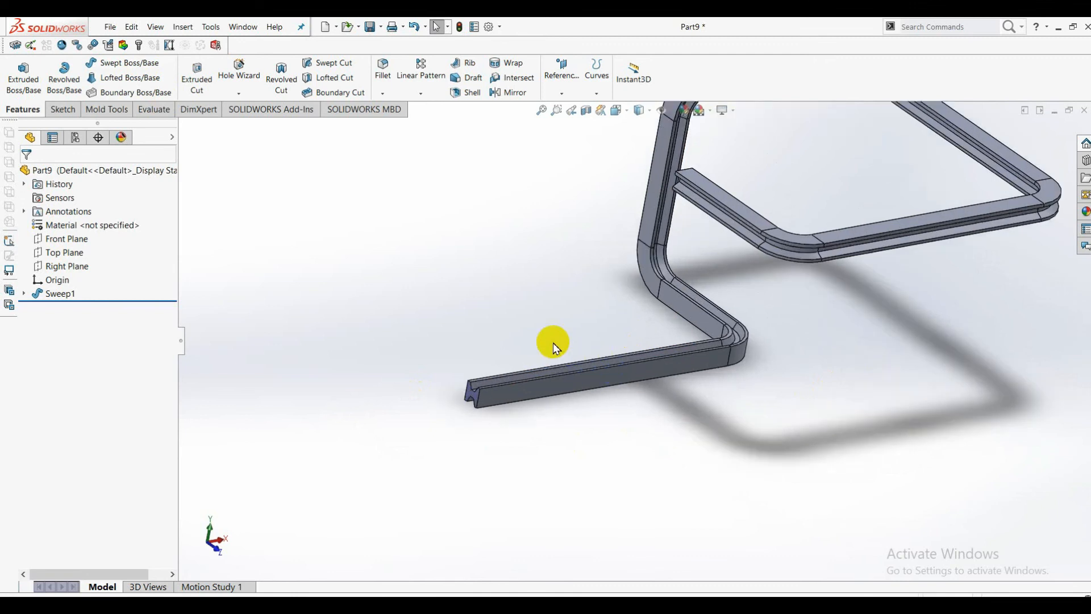
scroll(525, 368, down, 2)
scroll(461, 429, down, 5)
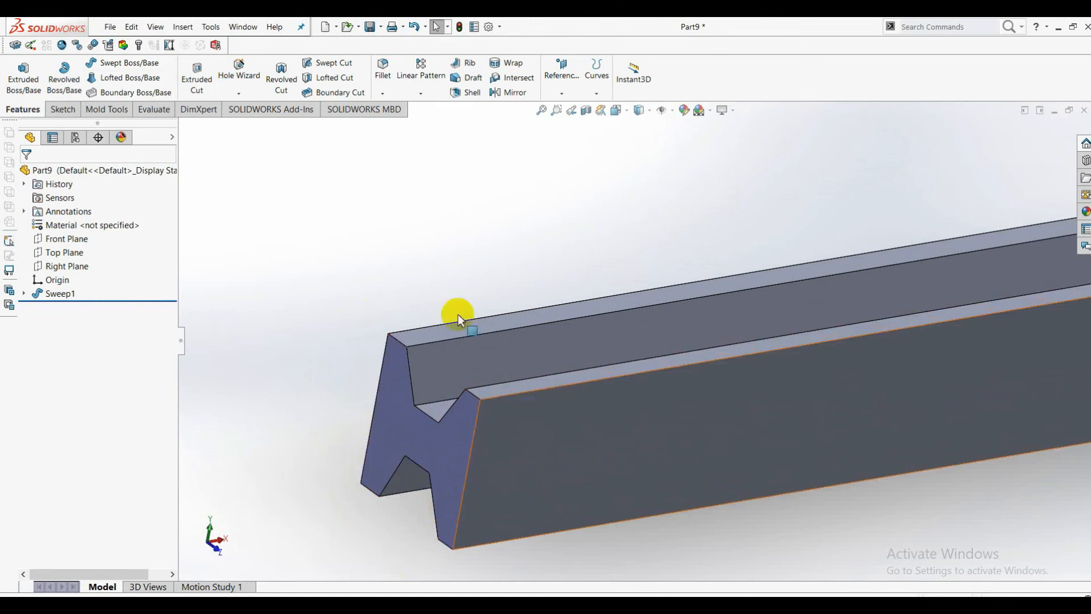
scroll(845, 400, up, 10)
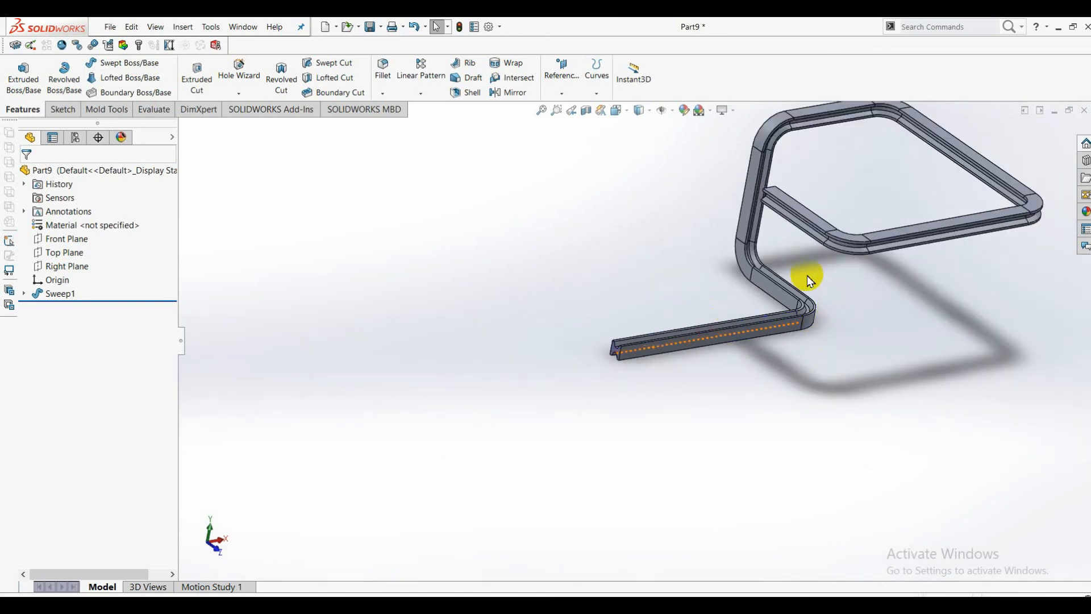
scroll(807, 278, down, 3)
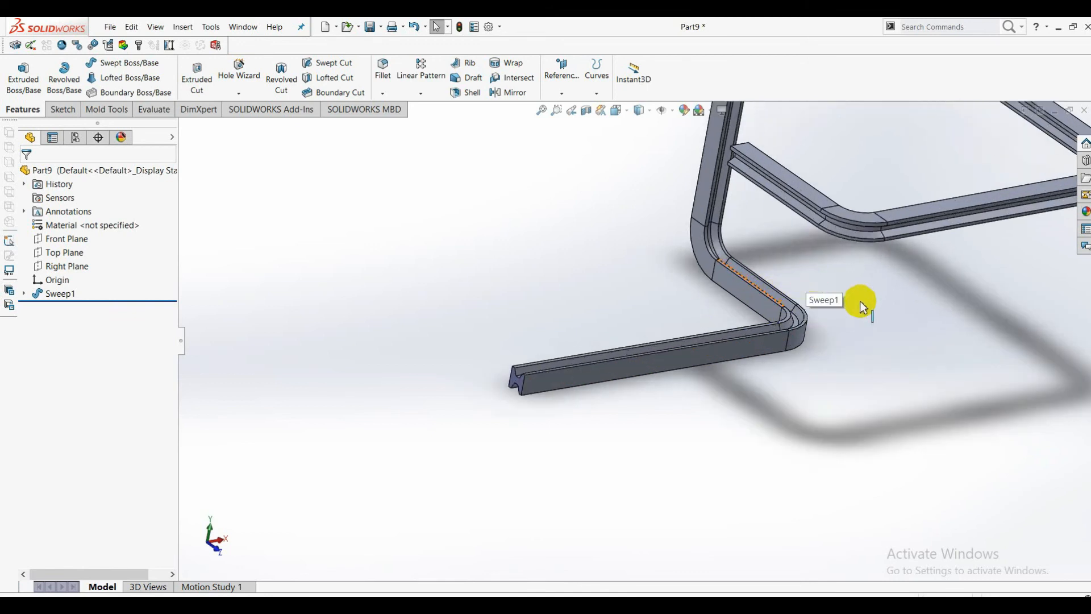
scroll(824, 276, up, 5)
scroll(739, 264, down, 4)
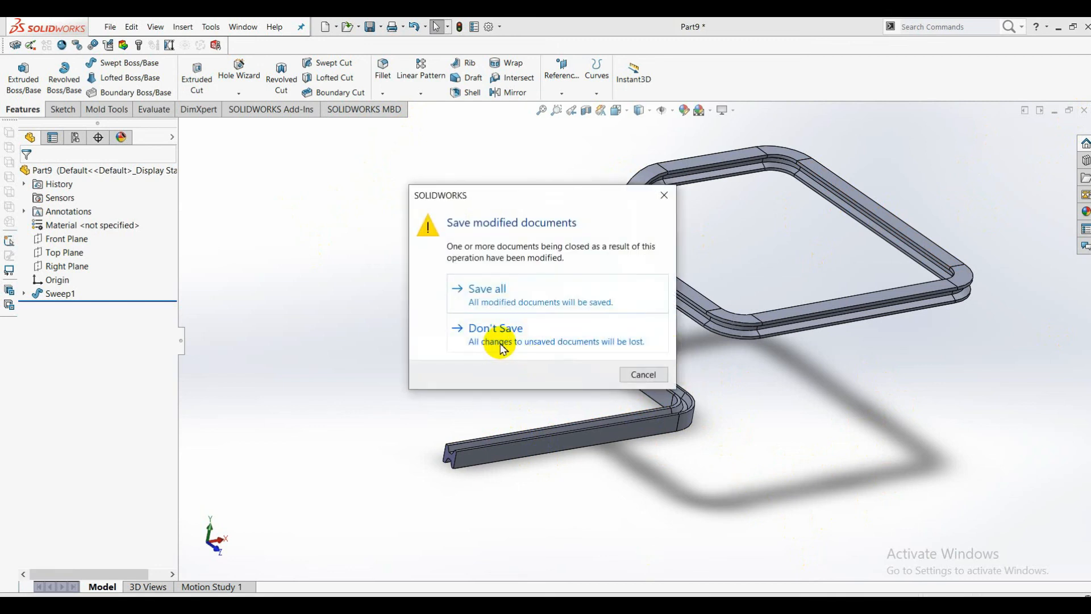
Step: Close the swept frame part without saving it and create a new part document
click(495, 330)
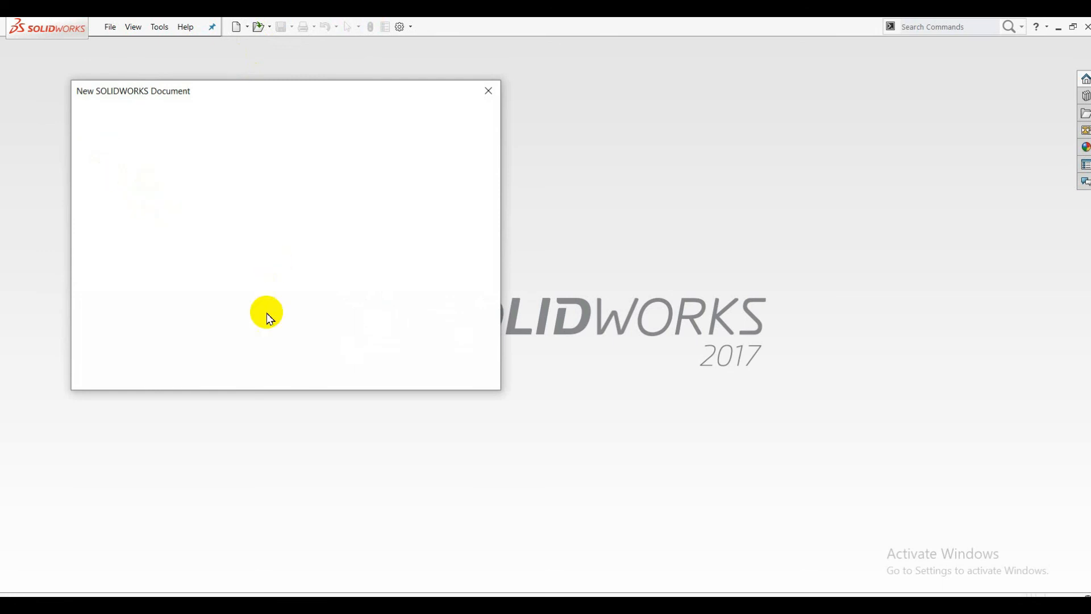
click(336, 364)
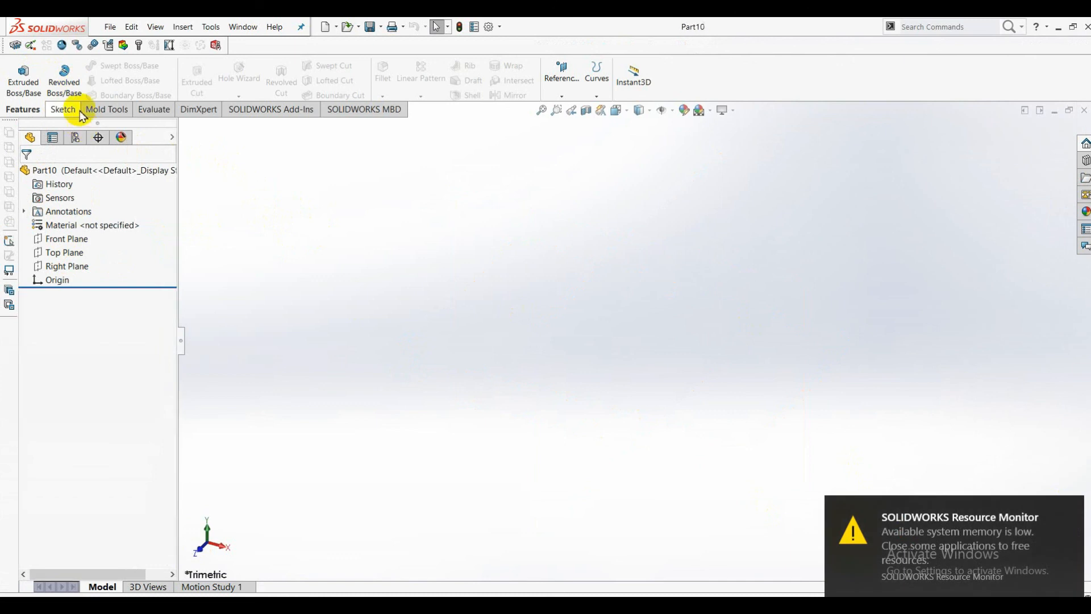
mouse_move(1080, 513)
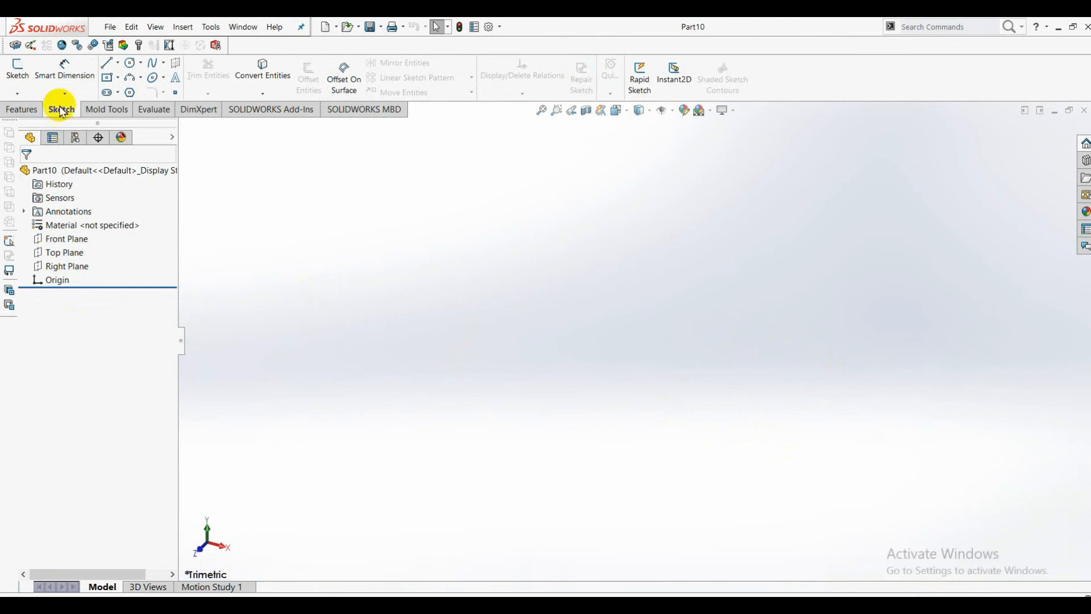
Step: Start a 3D sketch and draw its first line from the origin along the X axis in the XY plane
click(17, 93)
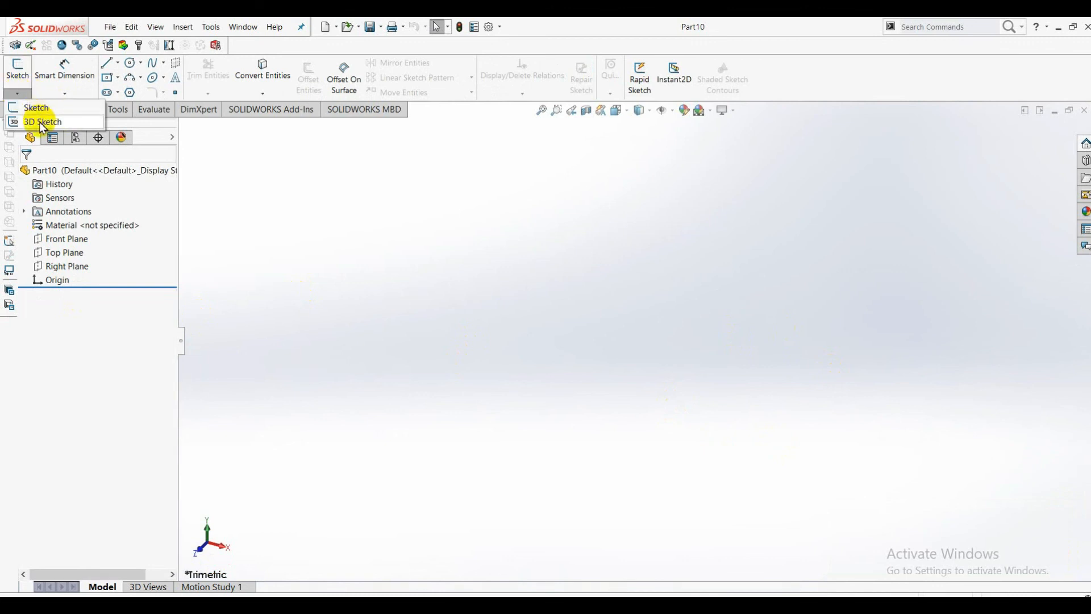
click(42, 123)
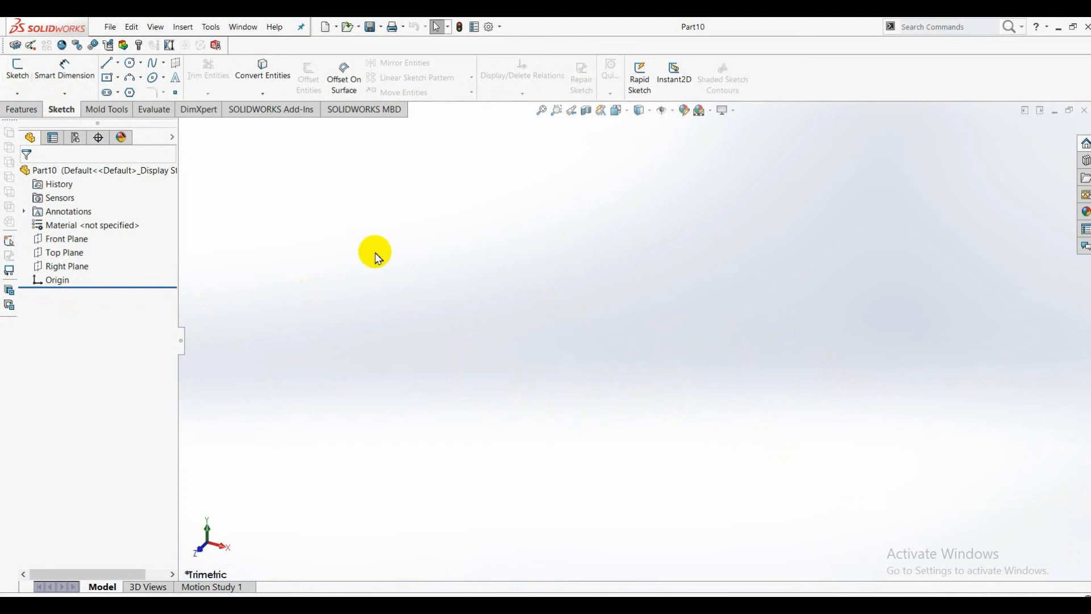
click(118, 63)
click(123, 83)
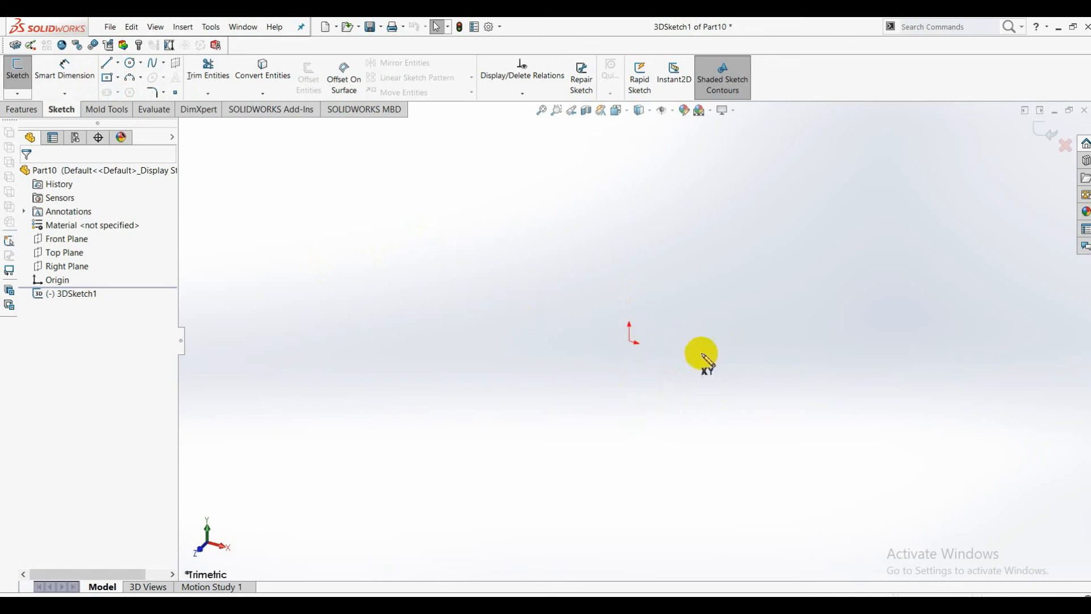
click(633, 344)
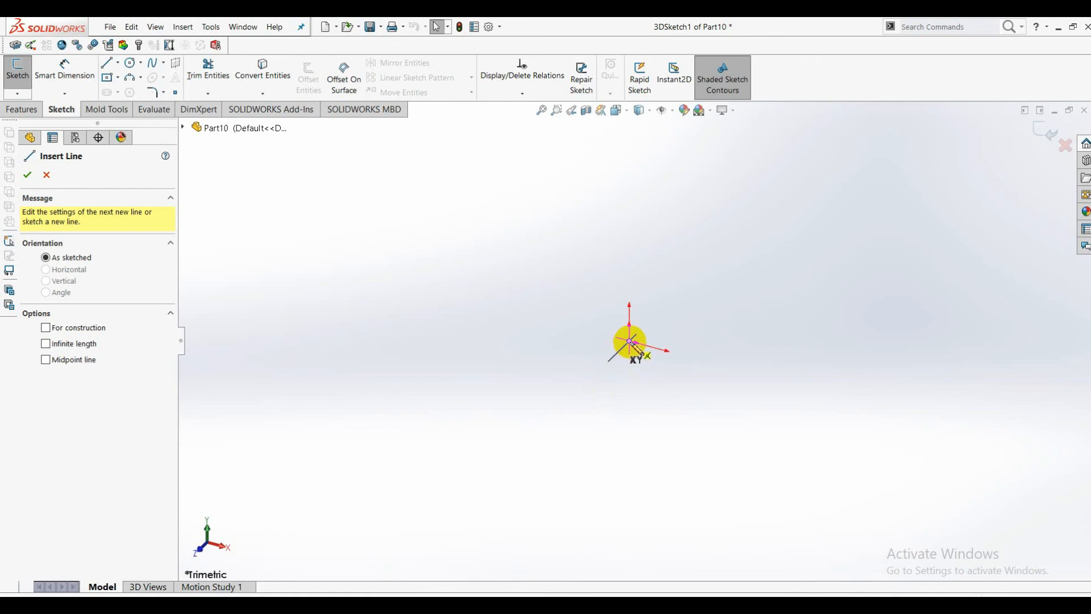
click(744, 378)
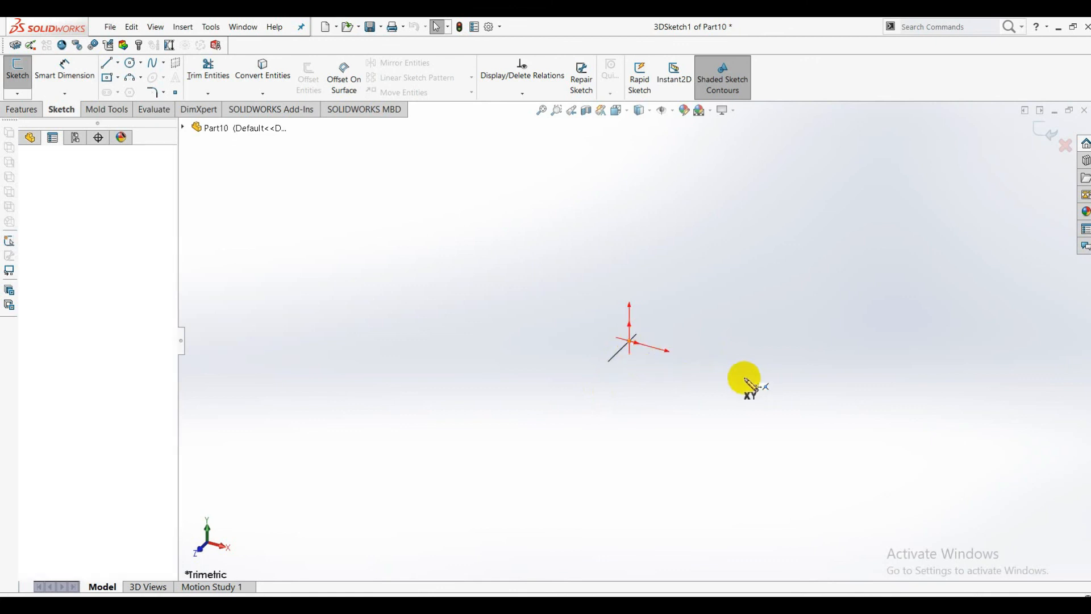